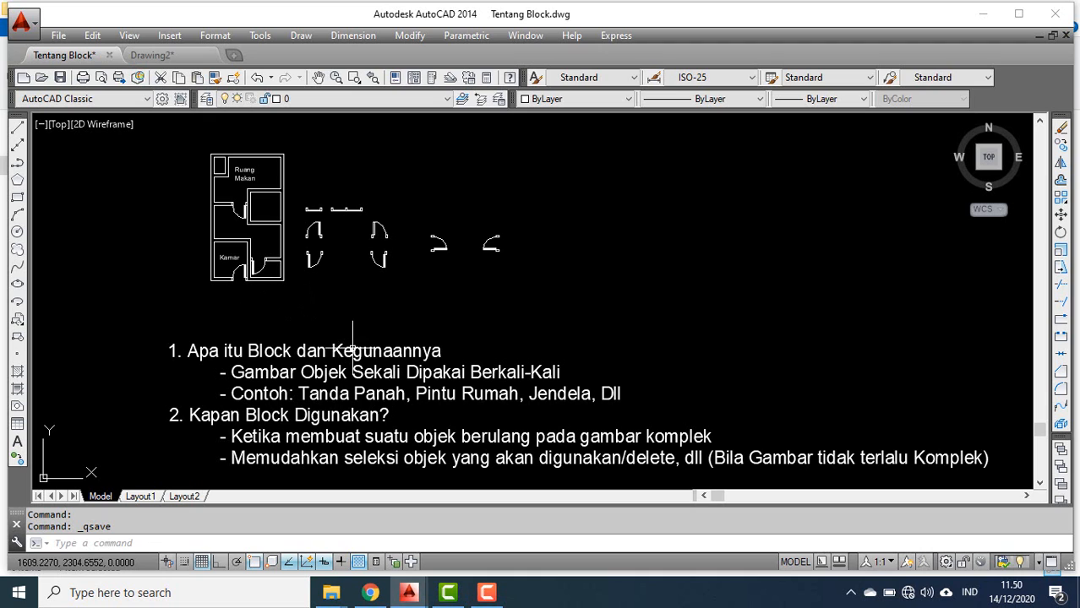
- Switch the workspace from AutoCAD Classic to 3D Modeling
{"action": "middle_click_drag", "start_coordinate": [379, 318], "coordinate": [401, 253]}
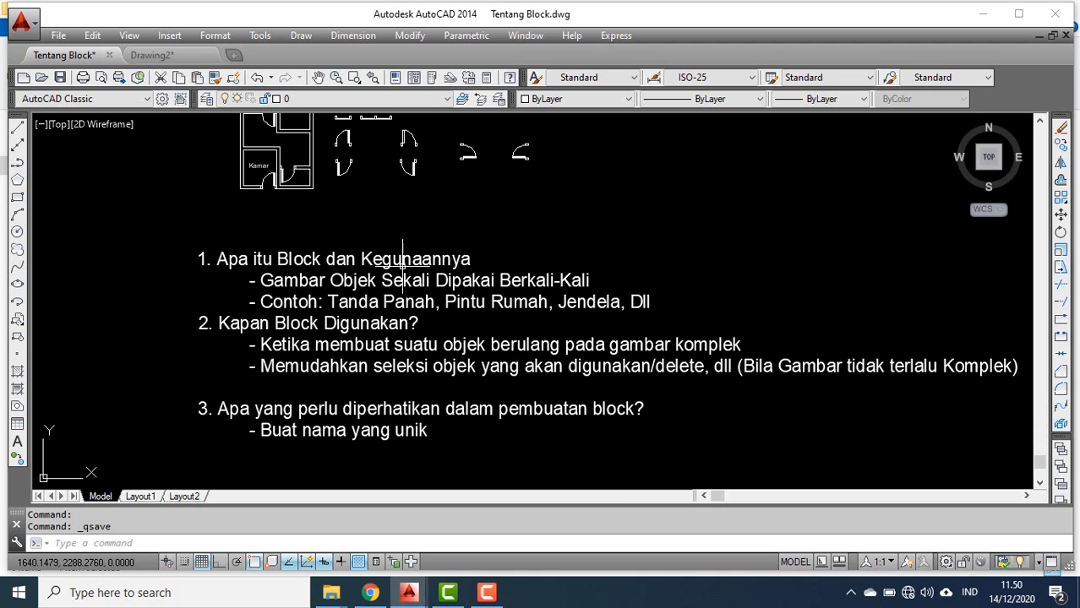
{"action": "middle_click_drag", "start_coordinate": [462, 290], "coordinate": [438, 280]}
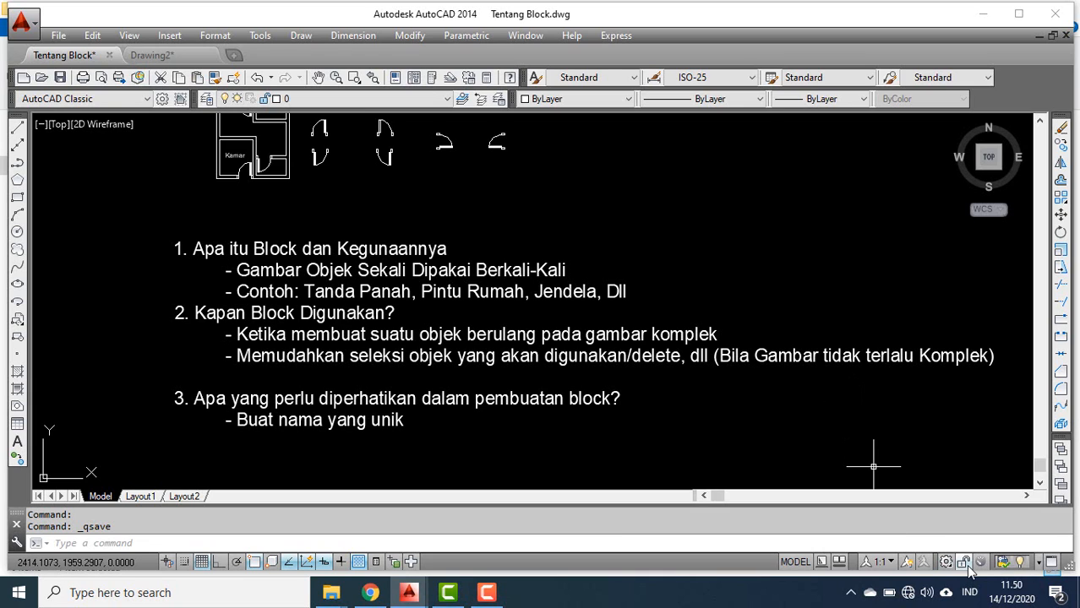
{"action": "left_click", "coordinate": [946, 562]}
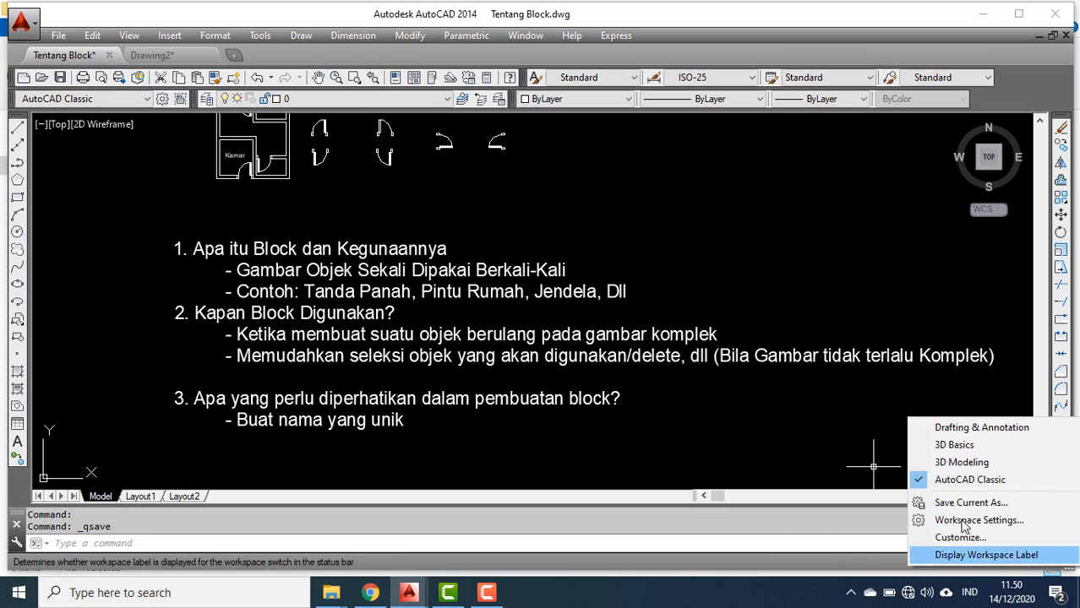
{"action": "left_click", "coordinate": [959, 465]}
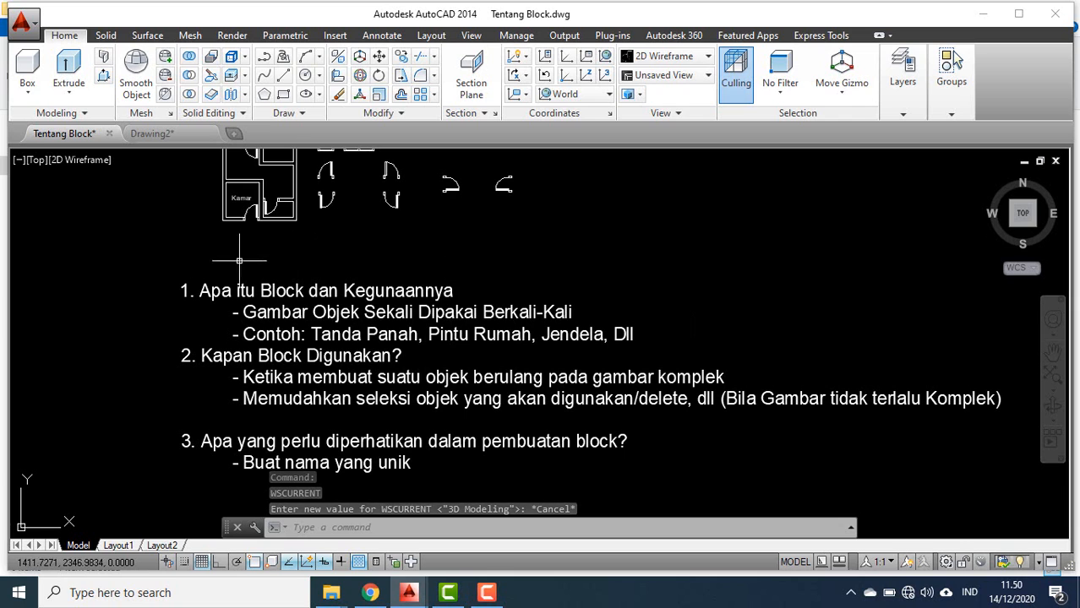
- Look over the block notes and the command sets of the 3D Modeling workspace, from Solid through Layout
{"action": "mouse_move", "coordinate": [369, 243]}
{"action": "middle_mouse_down"}
{"action": "mouse_move", "coordinate": [370, 312]}
{"action": "mouse_move", "coordinate": [377, 294]}
{"action": "middle_mouse_up"}
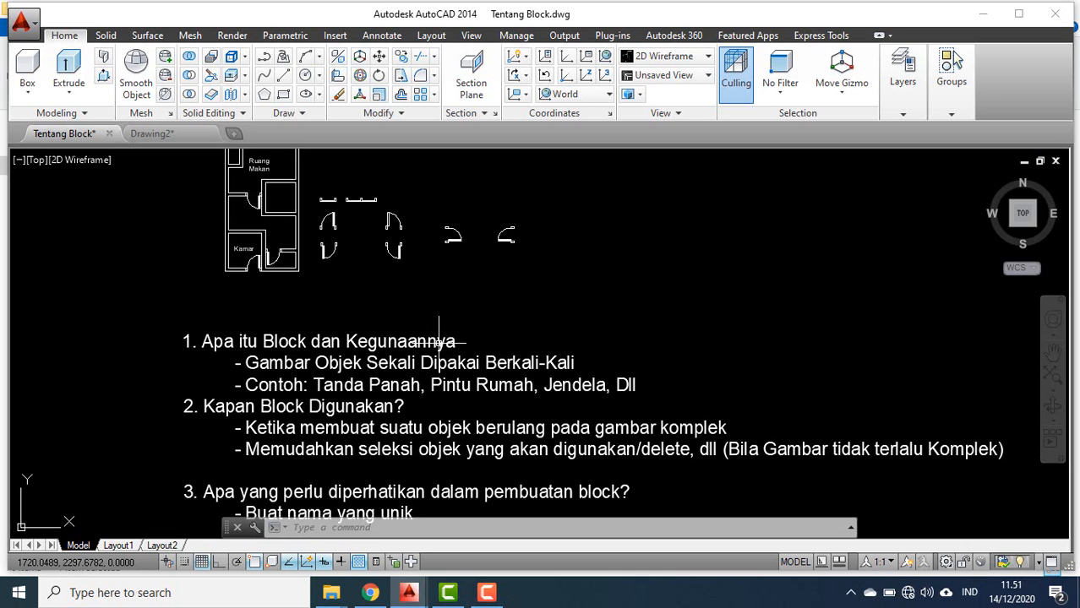
{"action": "mouse_move", "coordinate": [439, 341]}
{"action": "middle_mouse_down"}
{"action": "mouse_move", "coordinate": [429, 299]}
{"action": "mouse_move", "coordinate": [412, 319]}
{"action": "middle_mouse_up"}
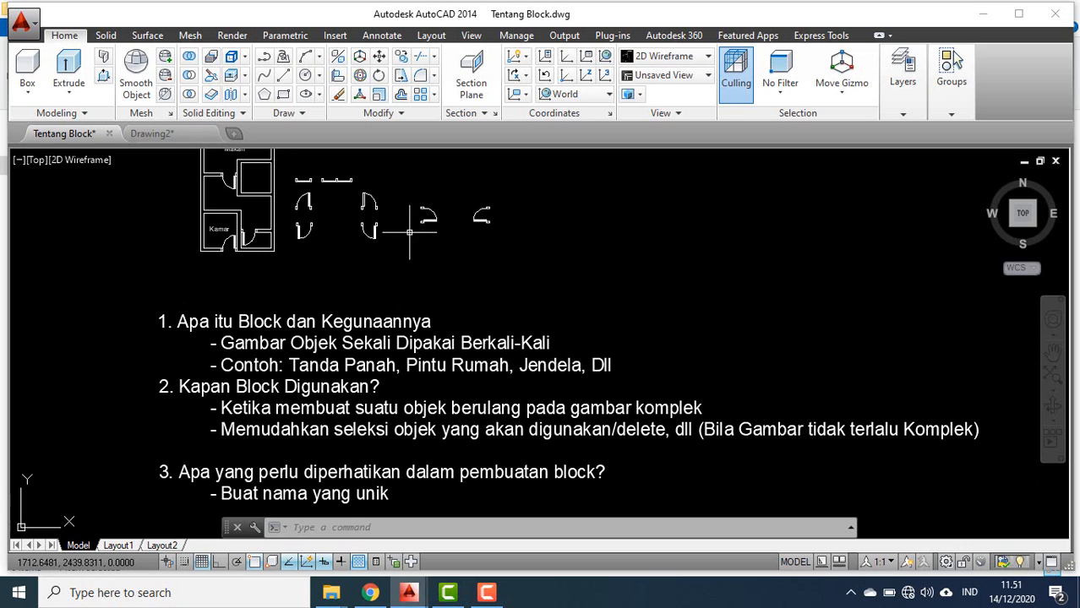
{"action": "scroll", "coordinate": [356, 248], "scroll_direction": "down", "scroll_amount": 2}
{"action": "middle_click_drag", "start_coordinate": [360, 246], "coordinate": [334, 266]}
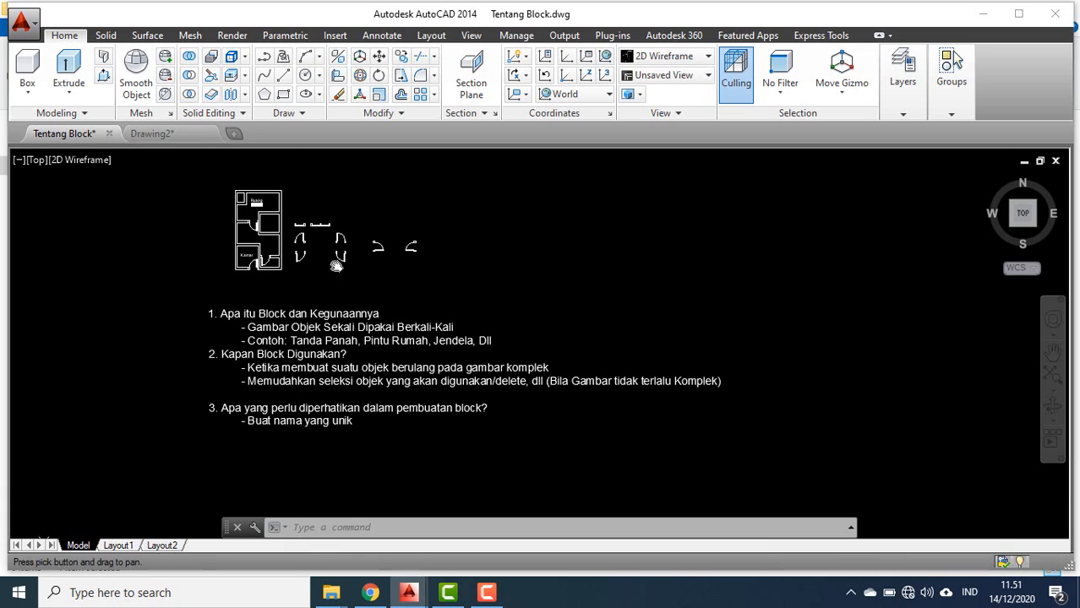
{"action": "left_click", "coordinate": [106, 35]}
{"action": "left_click", "coordinate": [148, 36]}
{"action": "left_click", "coordinate": [193, 37]}
{"action": "left_click", "coordinate": [237, 37]}
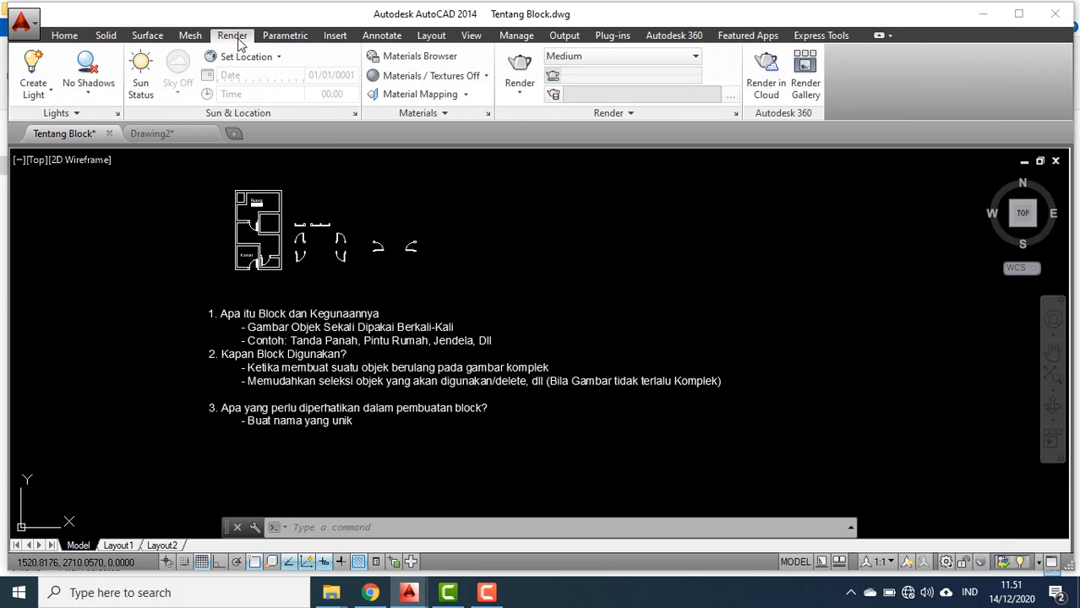
{"action": "left_click", "coordinate": [291, 37]}
{"action": "left_click", "coordinate": [338, 37]}
{"action": "left_click", "coordinate": [391, 35]}
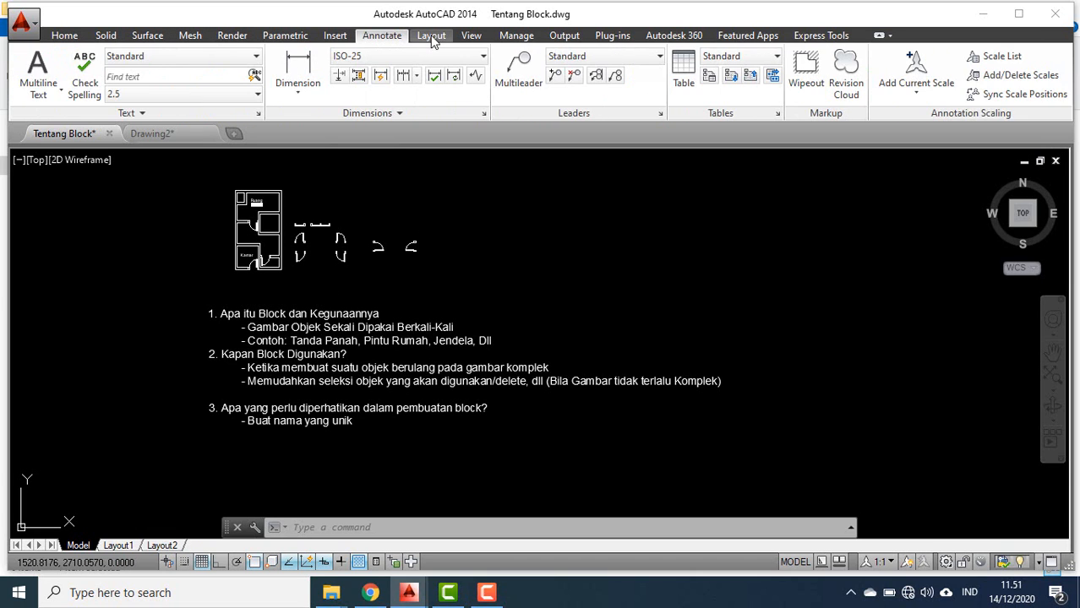
{"action": "left_click", "coordinate": [431, 36]}
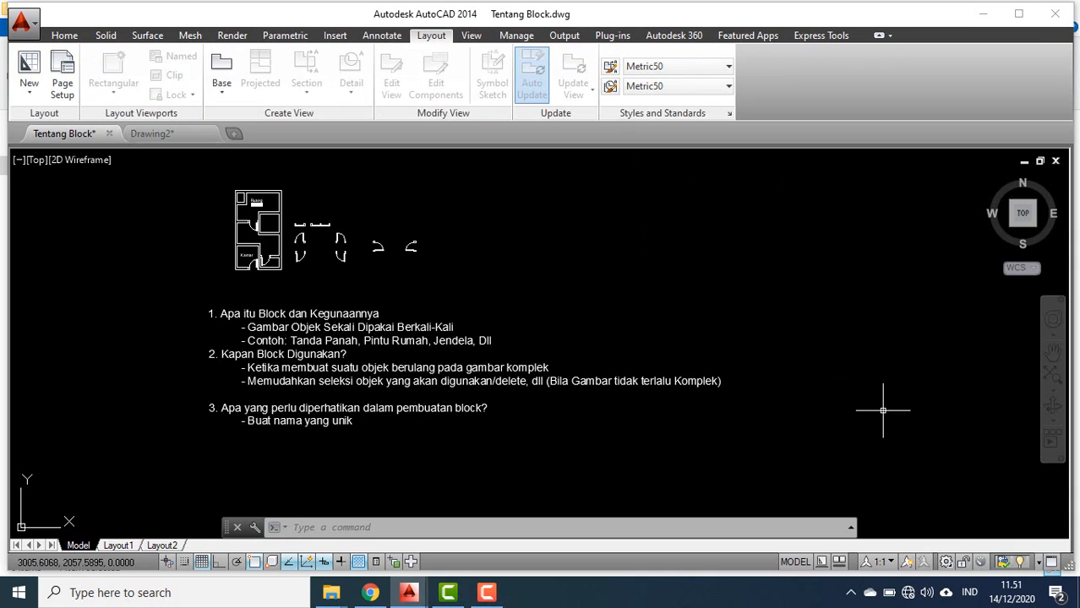
- Switch the workspace back to AutoCAD Classic and close the tool palettes
{"action": "left_click", "coordinate": [946, 562]}
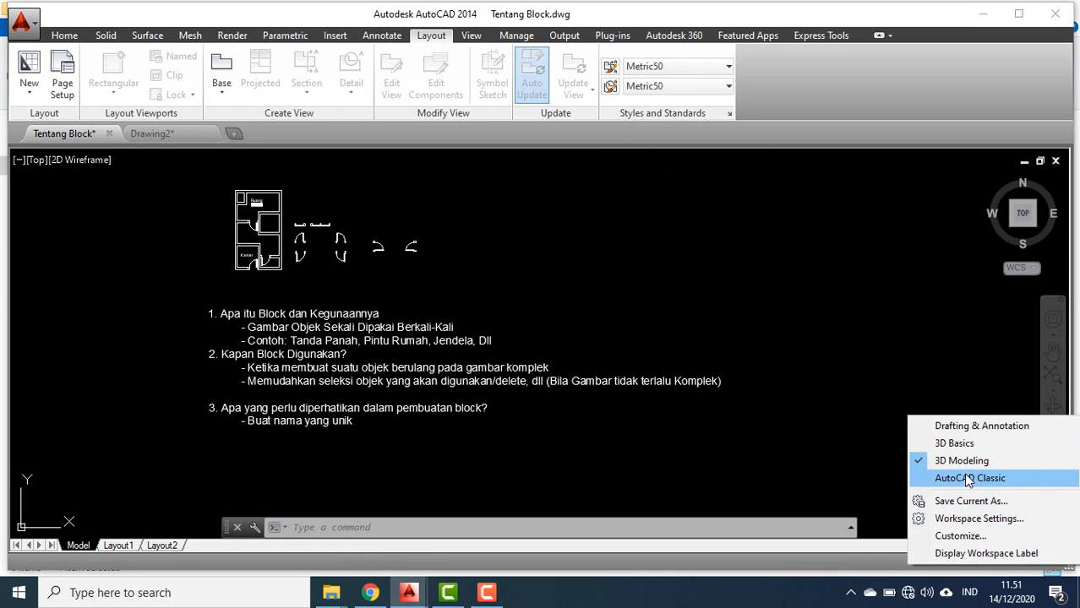
{"action": "left_click", "coordinate": [970, 479]}
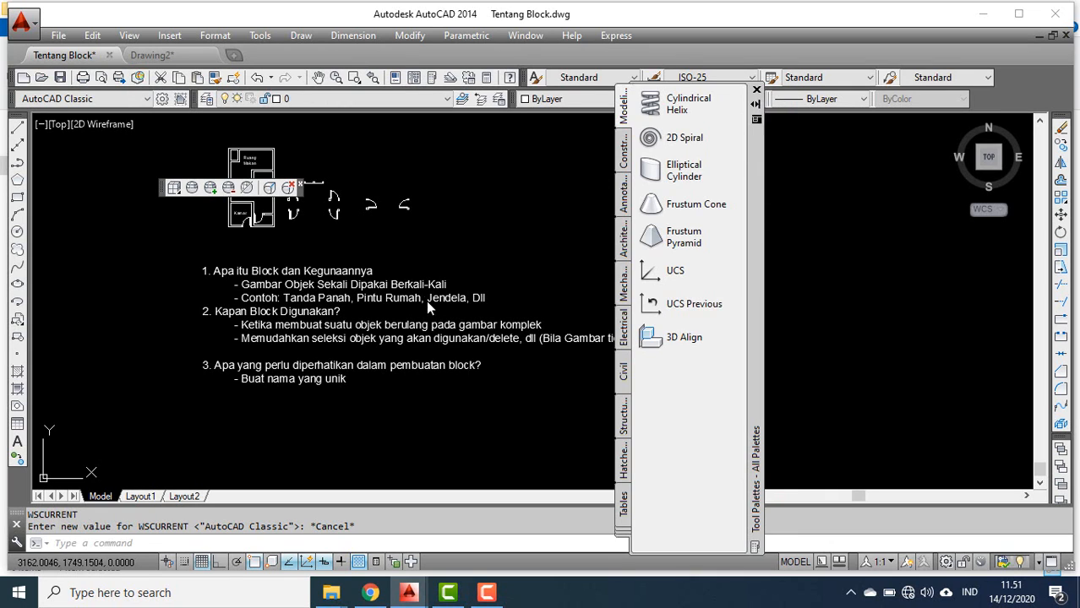
{"action": "left_click", "coordinate": [757, 88]}
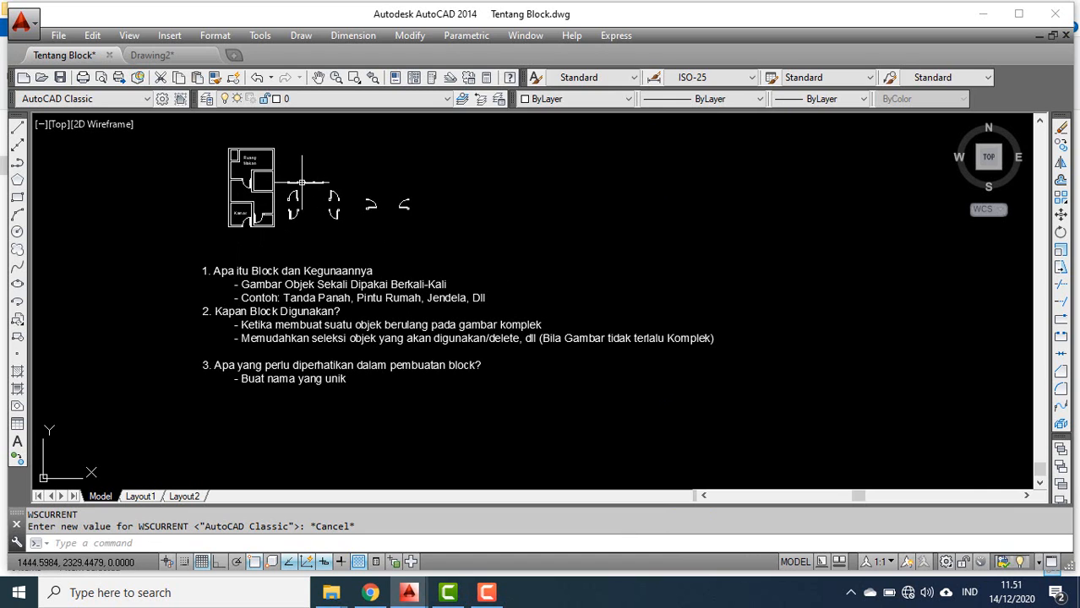
- Read the notes on what blocks are and when to use them, and examine the floor plan with its door blocks
{"action": "scroll", "coordinate": [289, 284], "scroll_direction": "up", "scroll_amount": 3}
{"action": "scroll", "coordinate": [289, 284], "scroll_direction": "down", "scroll_amount": 2}
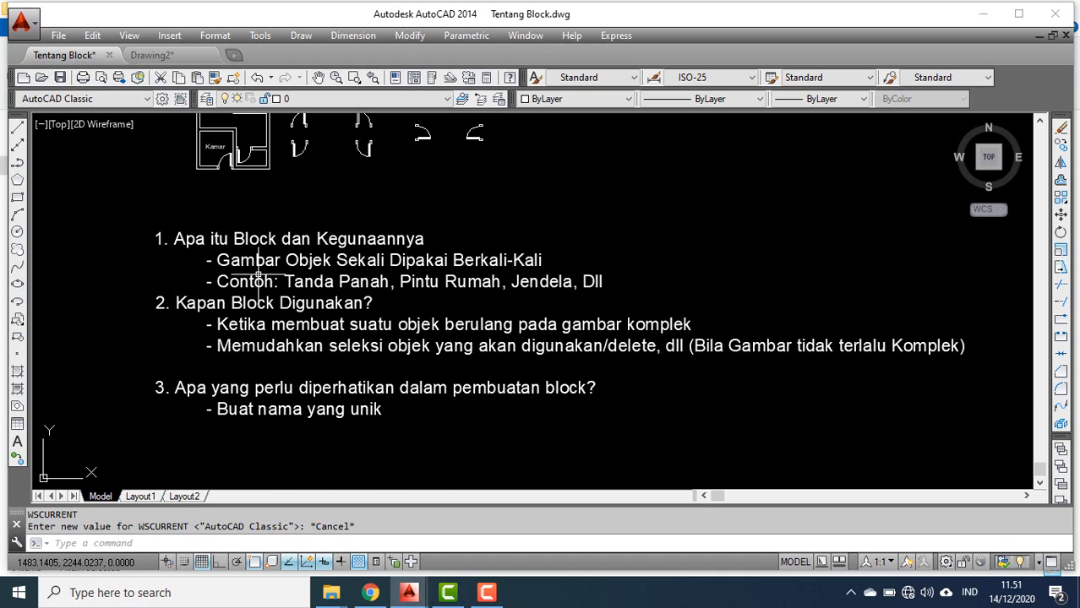
{"action": "scroll", "coordinate": [258, 275], "scroll_direction": "up", "scroll_amount": 2}
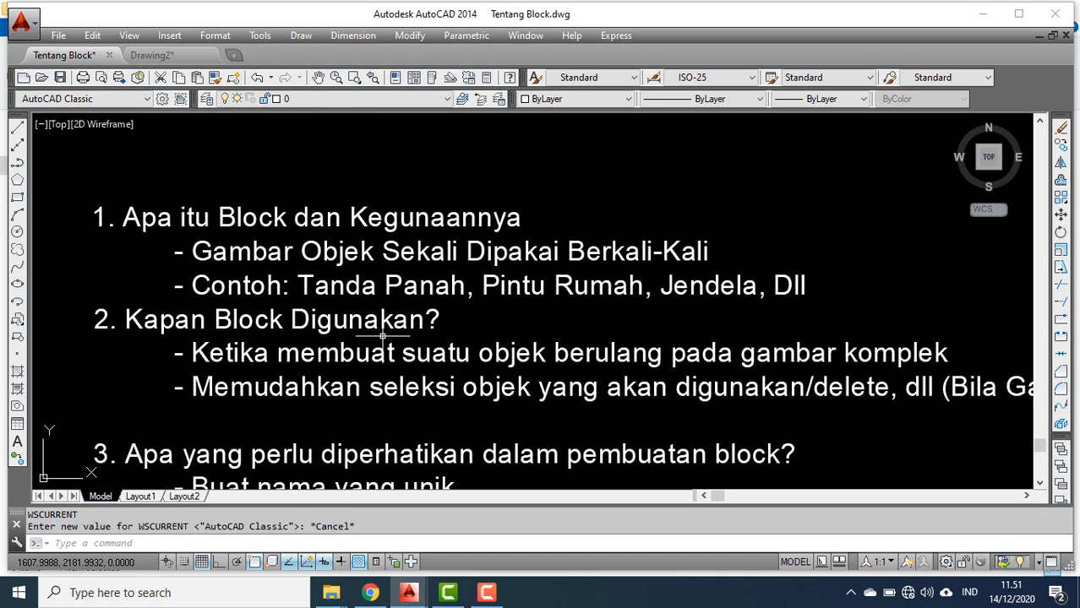
{"action": "middle_click_drag", "start_coordinate": [372, 330], "coordinate": [380, 292]}
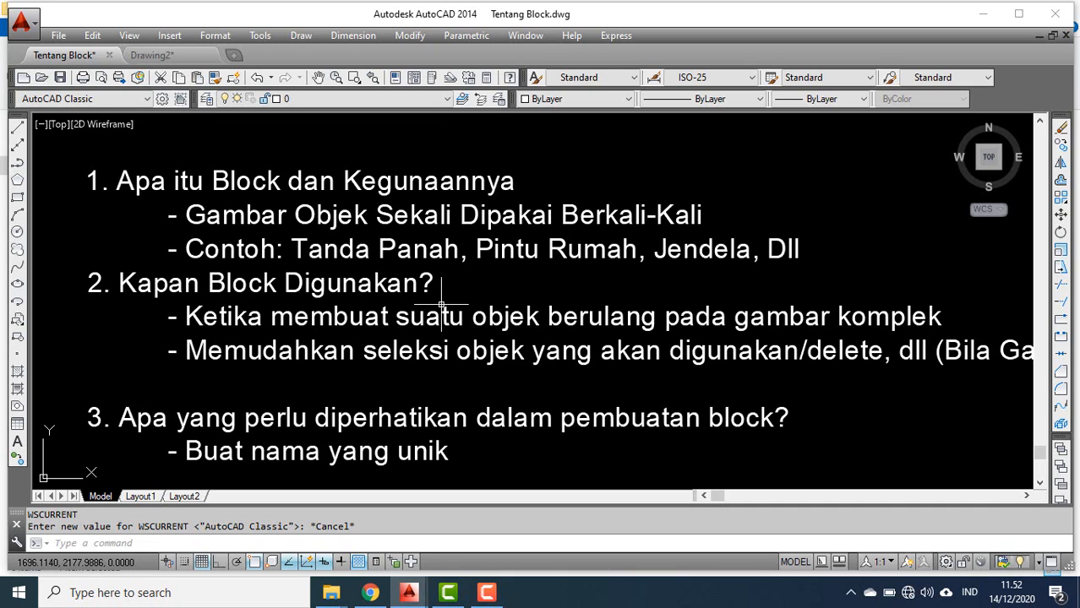
{"action": "scroll", "coordinate": [537, 267], "scroll_direction": "down", "scroll_amount": 2}
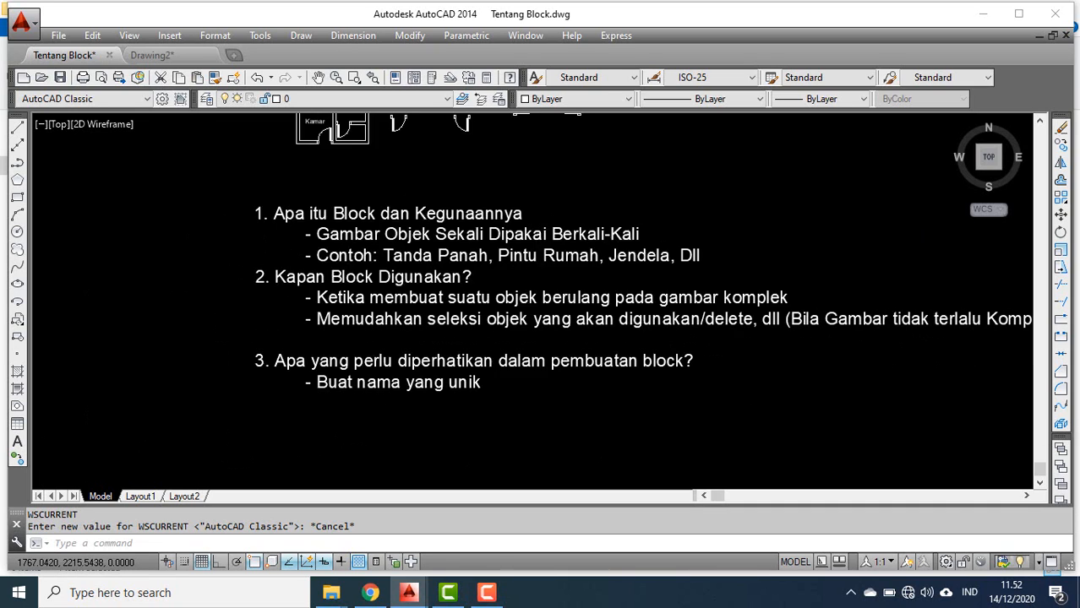
{"action": "scroll", "coordinate": [407, 252], "scroll_direction": "up", "scroll_amount": 5}
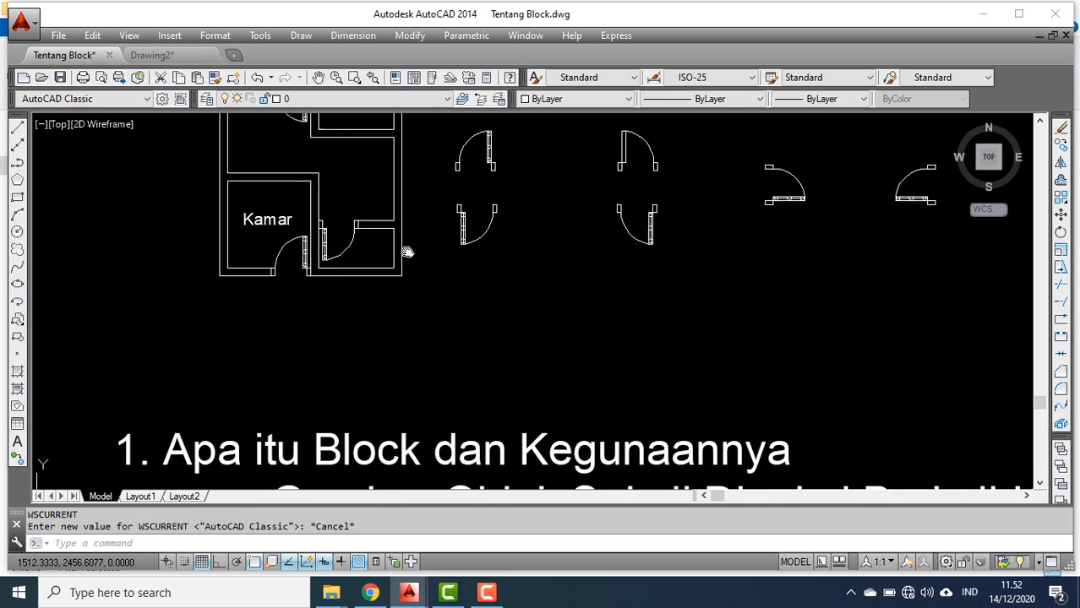
{"action": "middle_click_drag", "start_coordinate": [408, 251], "coordinate": [384, 330]}
{"action": "middle_click_drag", "start_coordinate": [401, 187], "coordinate": [384, 285]}
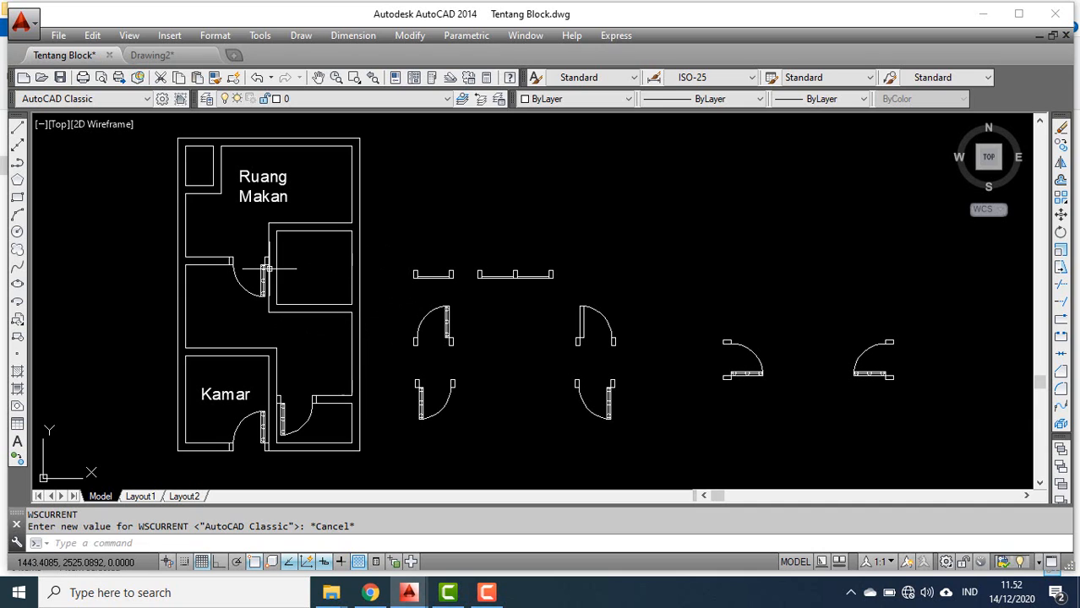
{"action": "middle_click_drag", "start_coordinate": [308, 265], "coordinate": [358, 253]}
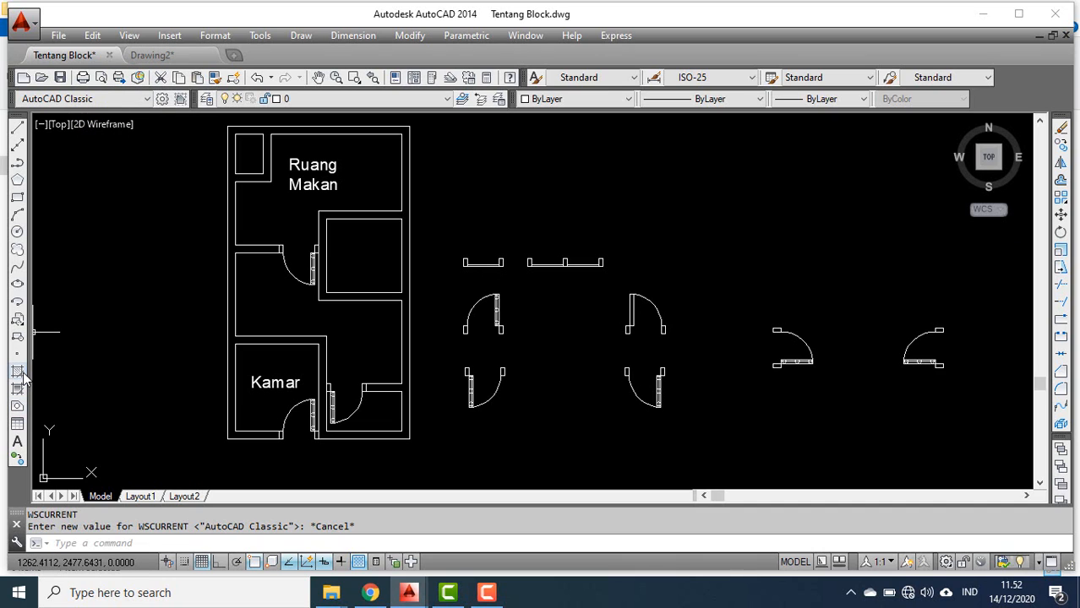
- Insert the Pintu_Kecil block at scale 1 and angle 0 on the outer line of the floor plan's west wall, above Kamar
{"action": "left_click", "coordinate": [19, 324]}
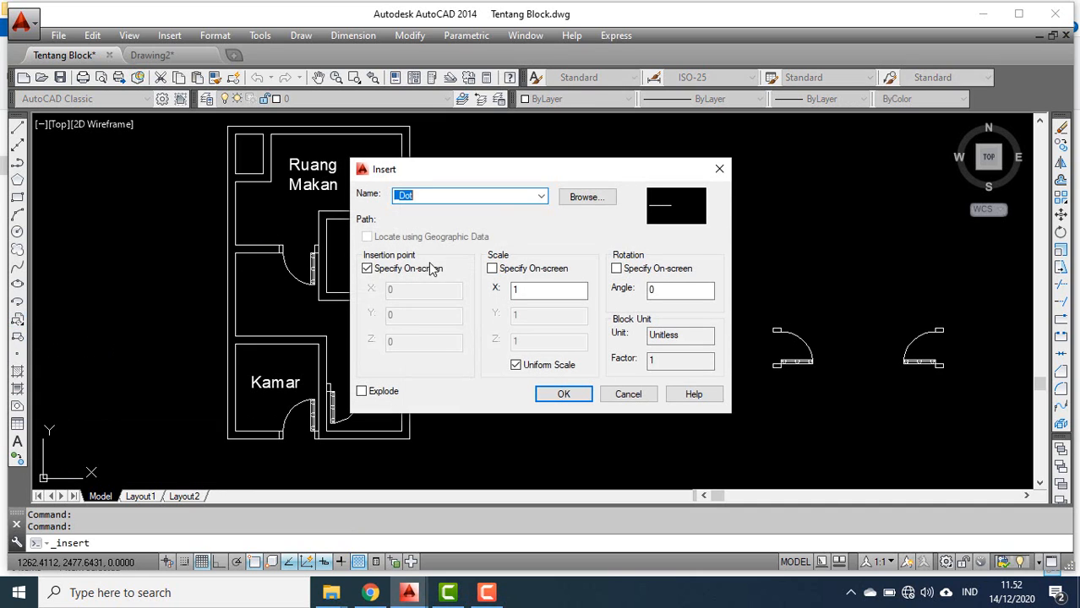
{"action": "left_click", "coordinate": [518, 186]}
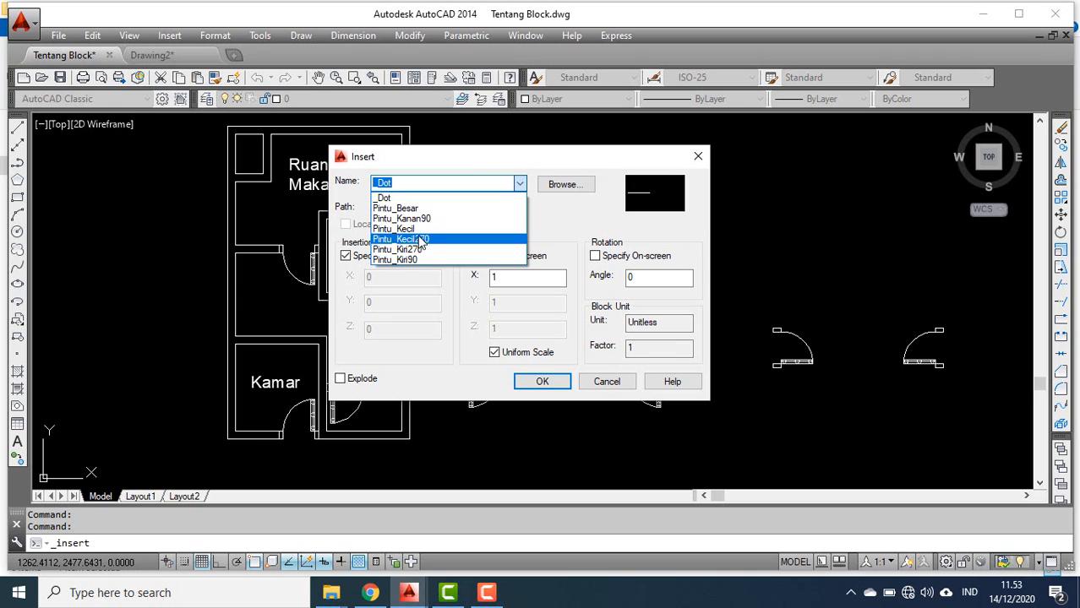
{"action": "left_click", "coordinate": [418, 230]}
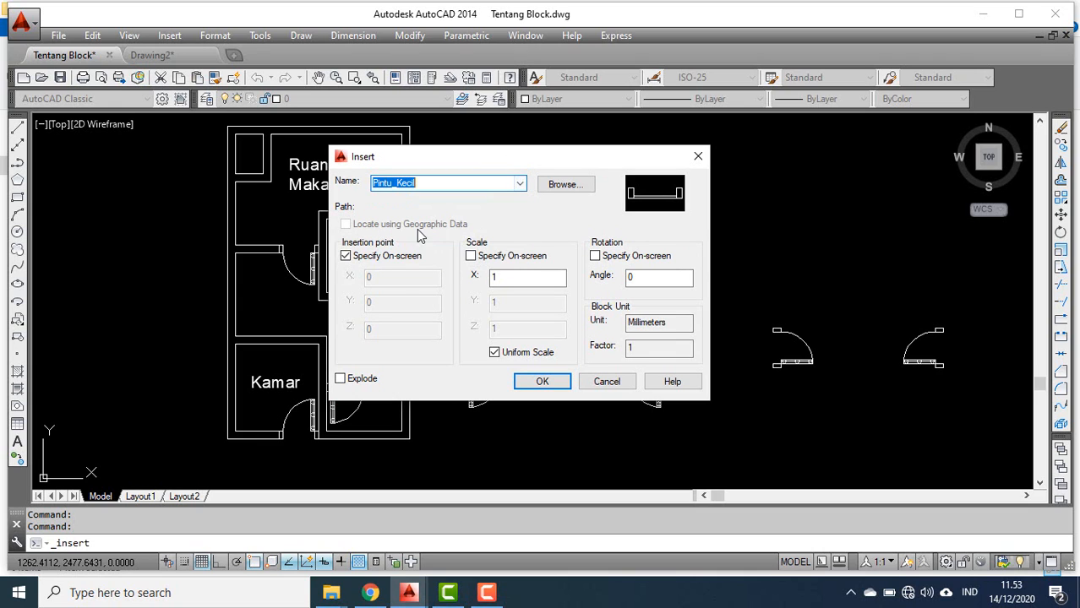
{"action": "left_click", "coordinate": [539, 381]}
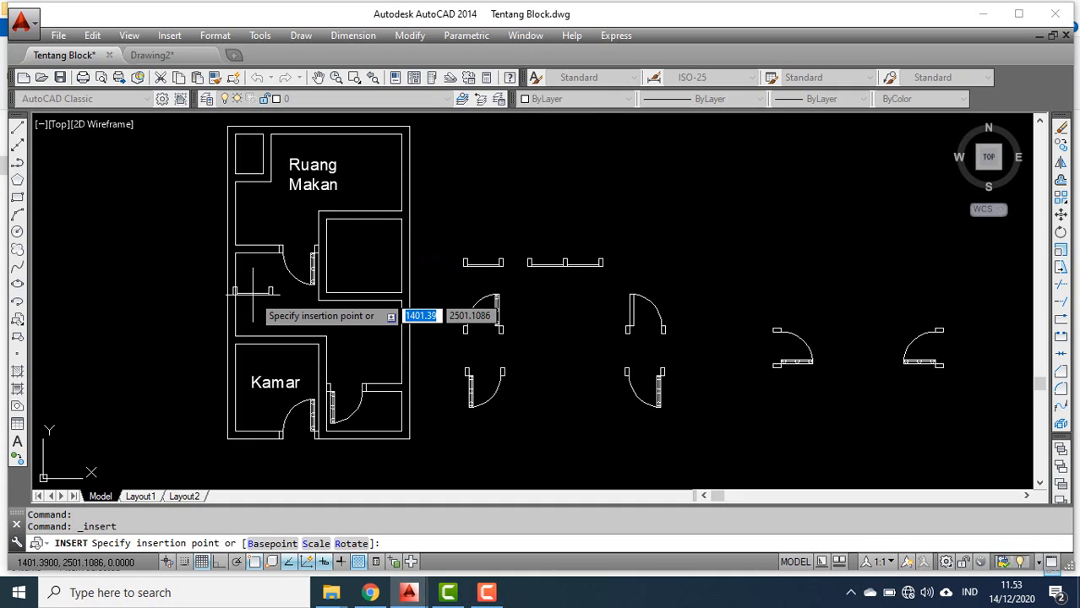
{"action": "scroll", "coordinate": [230, 251], "scroll_direction": "up", "scroll_amount": 2}
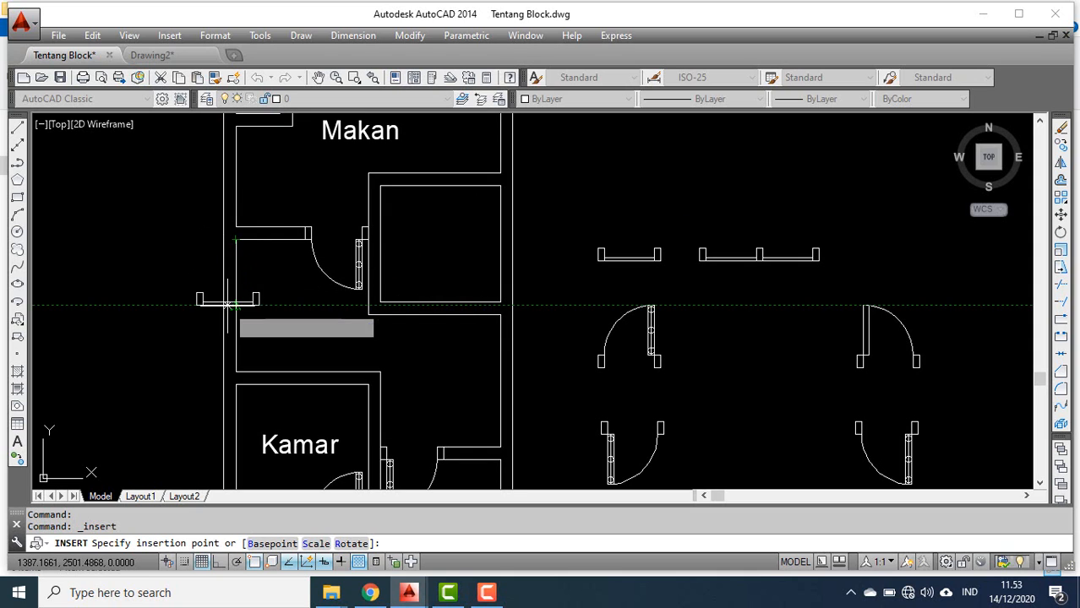
{"action": "left_click", "coordinate": [222, 304]}
{"action": "scroll", "coordinate": [212, 329], "scroll_direction": "up", "scroll_amount": 2}
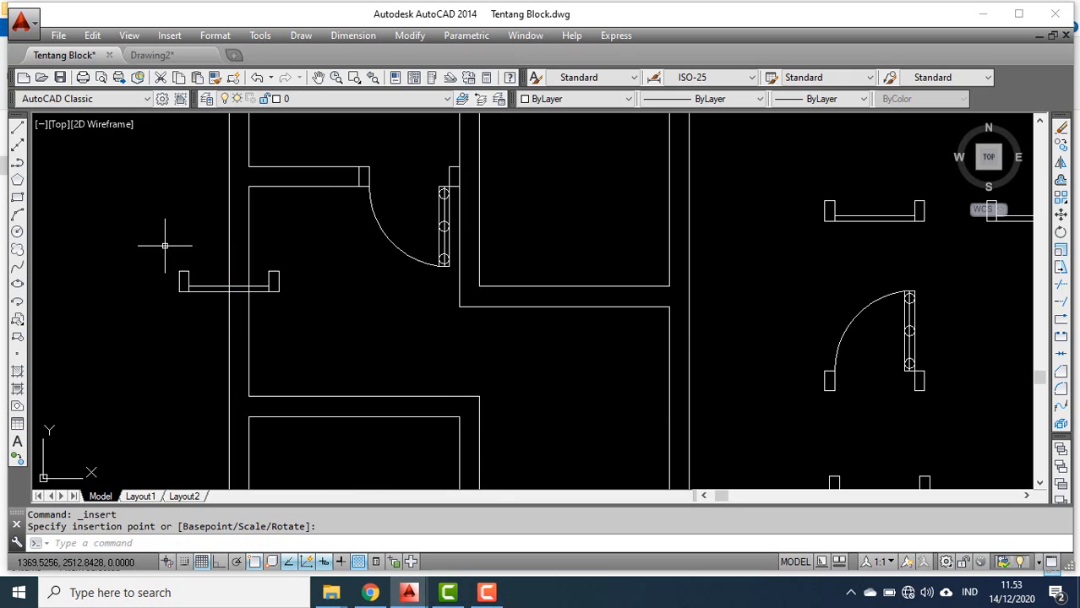
{"action": "scroll", "coordinate": [165, 246], "scroll_direction": "down", "scroll_amount": 2}
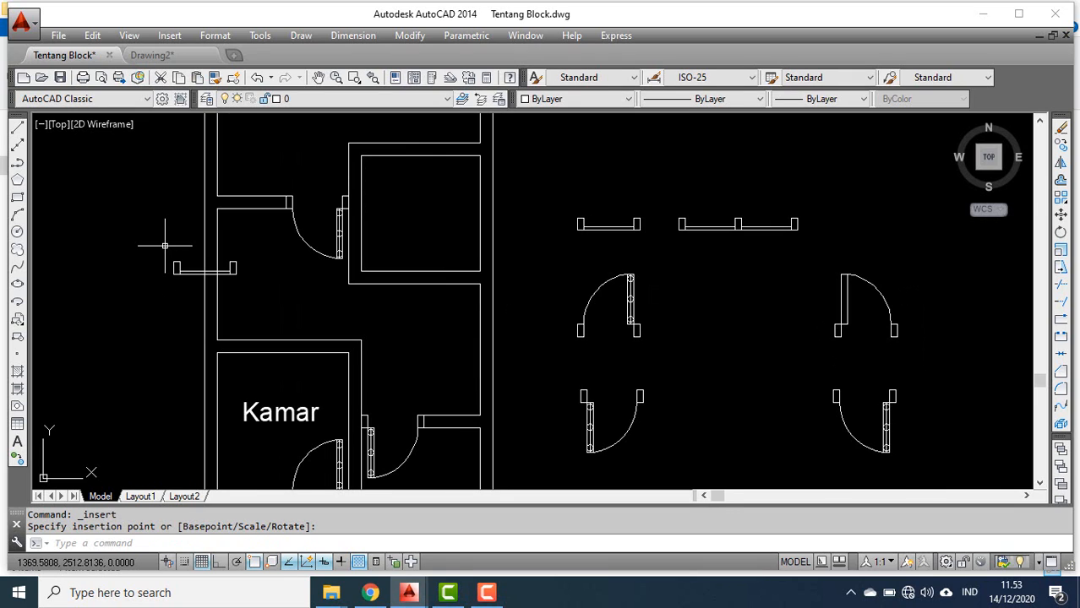
- Rotate the inserted Pintu_Kecil block 90 degrees counterclockwise about its insertion point, so it runs parallel to the west wall
{"action": "left_click", "coordinate": [165, 242]}
{"action": "left_click", "coordinate": [167, 243]}
{"action": "left_click", "coordinate": [279, 302]}
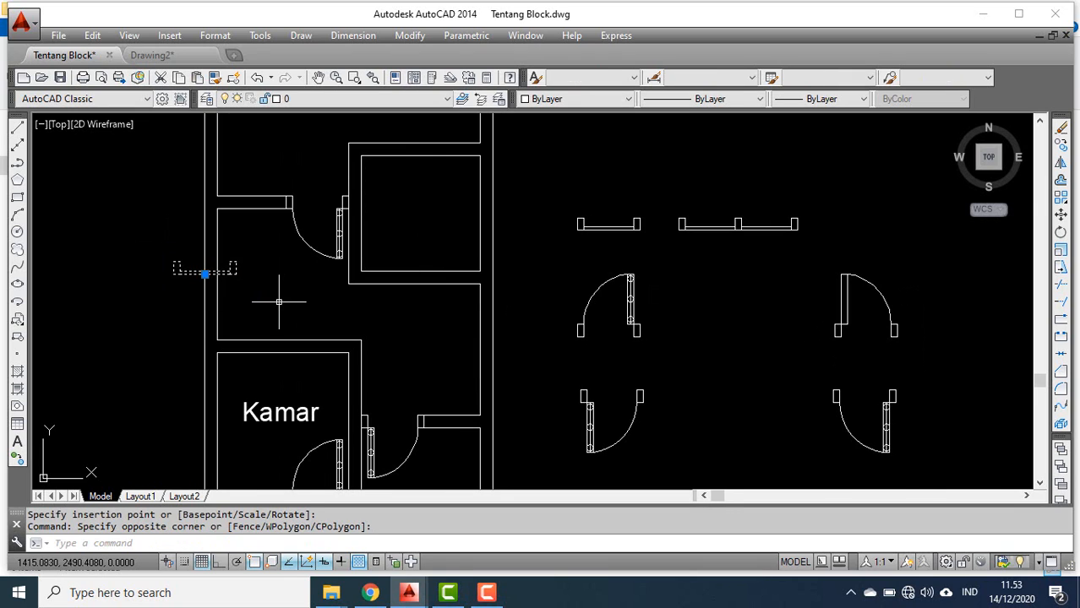
{"action": "right_click", "coordinate": [272, 279]}
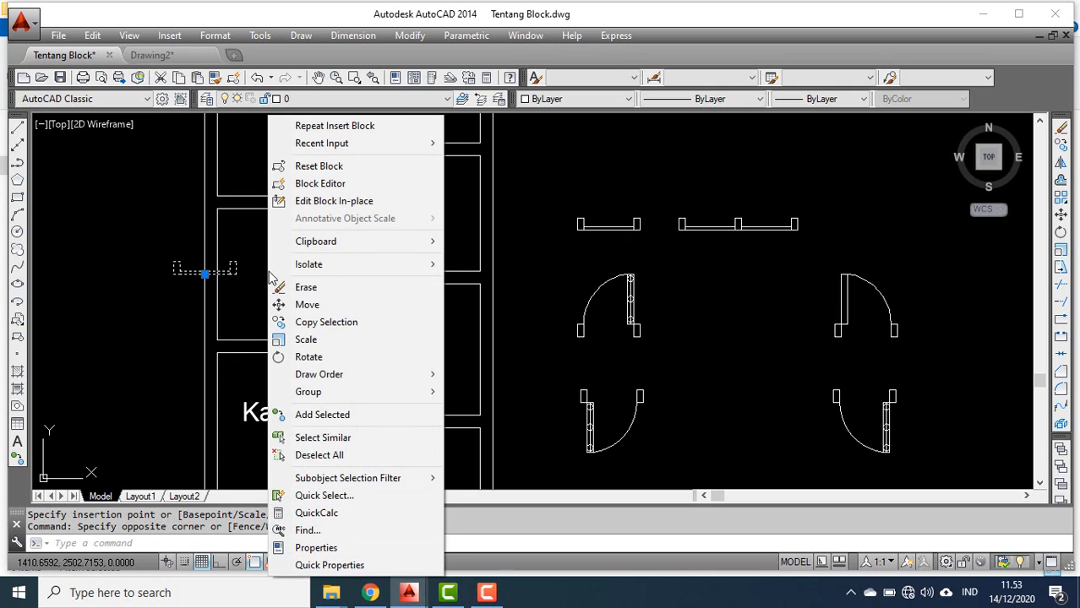
{"action": "left_click", "coordinate": [287, 357]}
{"action": "scroll", "coordinate": [231, 296], "scroll_direction": "up", "scroll_amount": 4}
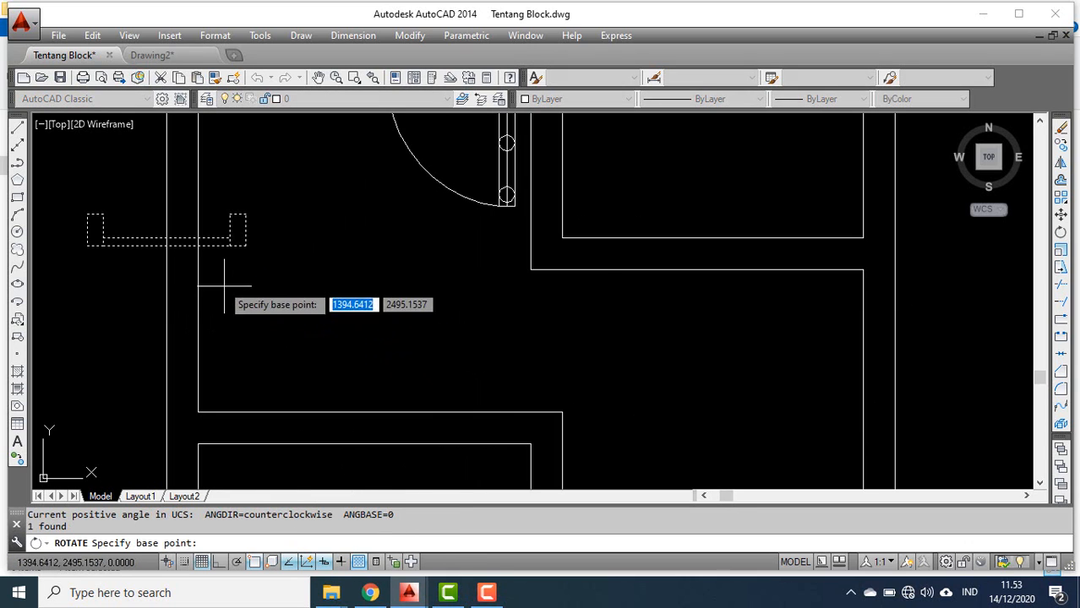
{"action": "left_click", "coordinate": [167, 245]}
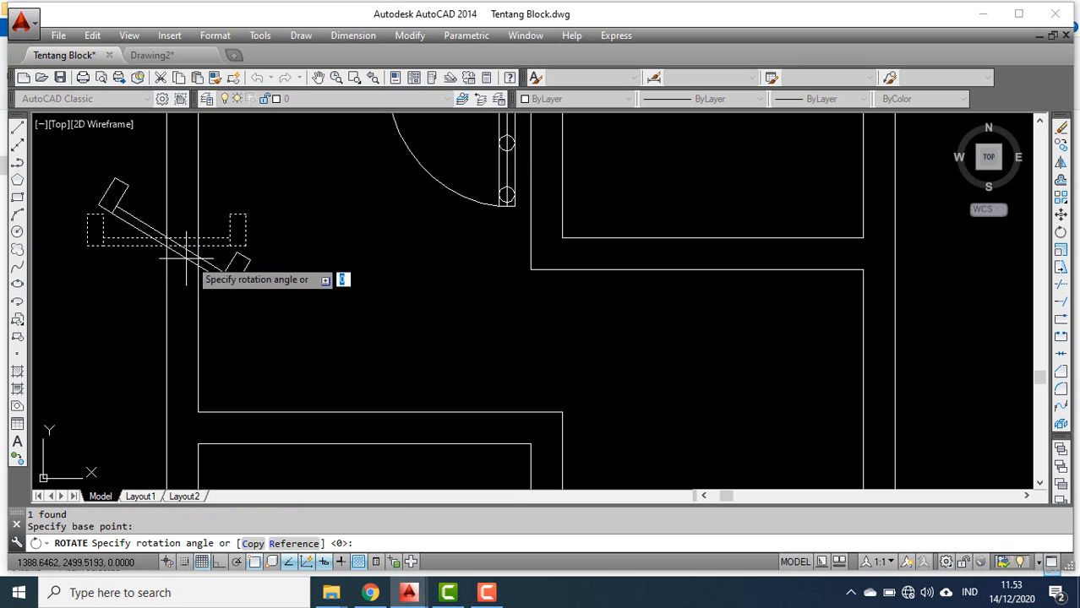
{"action": "left_click", "coordinate": [166, 200]}
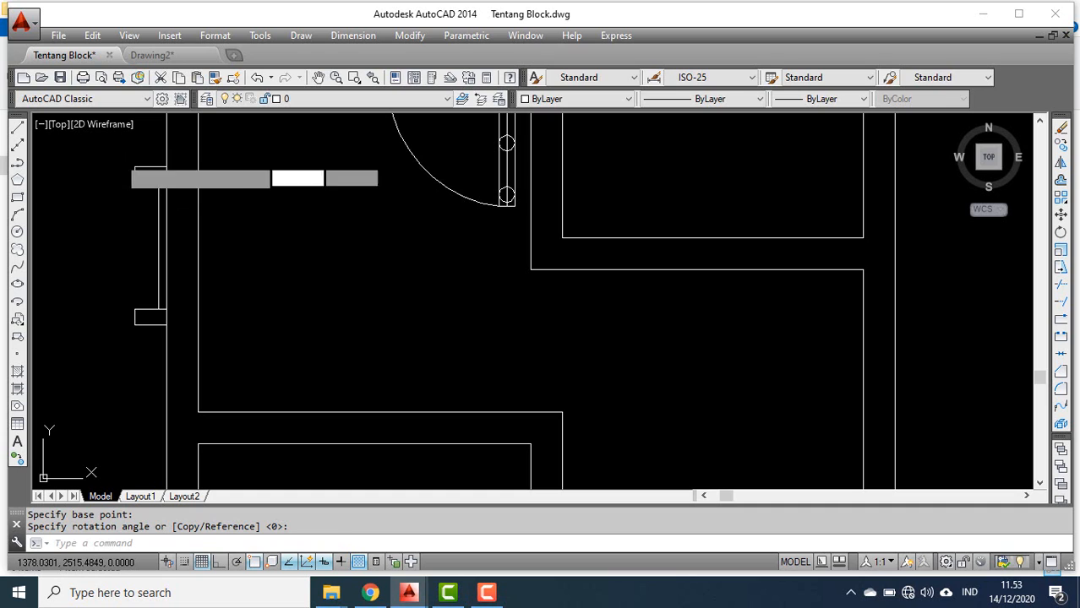
- Move the rotated Pintu_Kecil block by its insertion point onto the west wall's inner line, fitting it within the wall thickness
{"action": "left_click", "coordinate": [119, 157]}
{"action": "left_click", "coordinate": [270, 338]}
{"action": "right_click", "coordinate": [272, 344]}
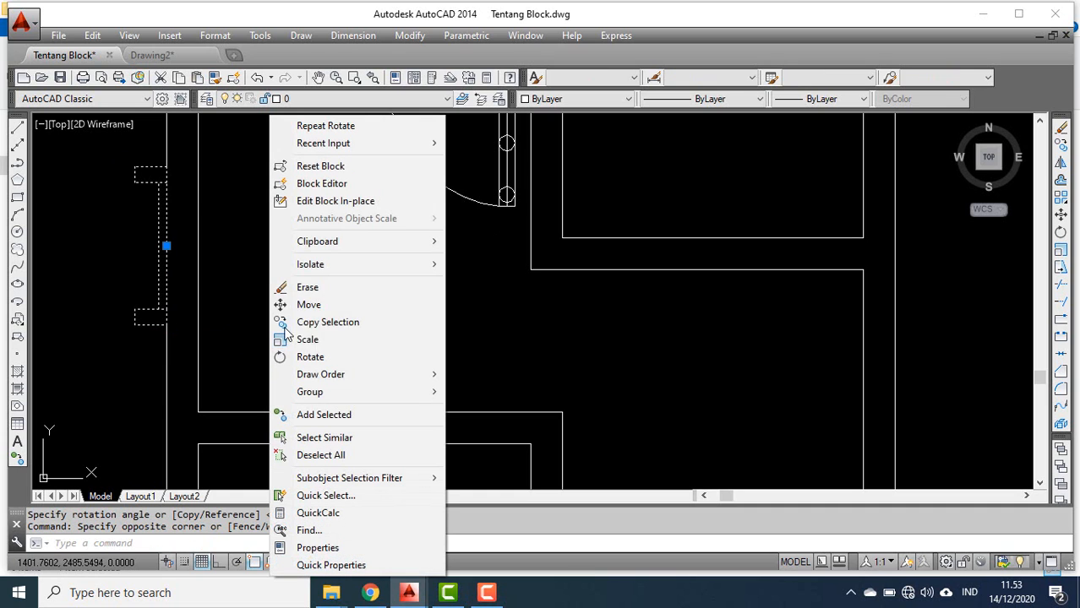
{"action": "left_click", "coordinate": [303, 305]}
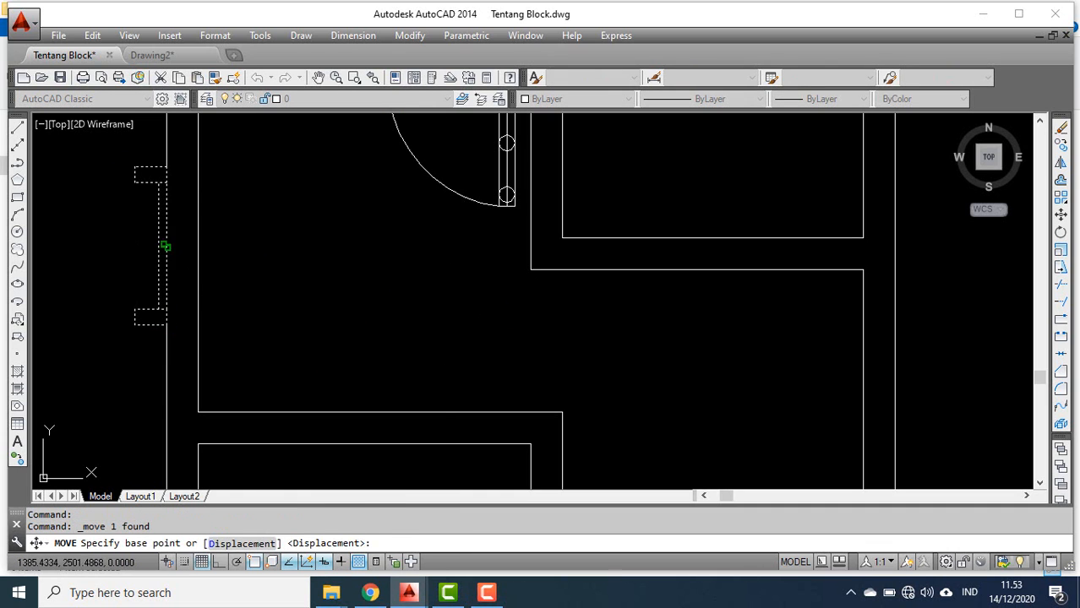
{"action": "left_click", "coordinate": [164, 246]}
{"action": "left_click", "coordinate": [197, 244]}
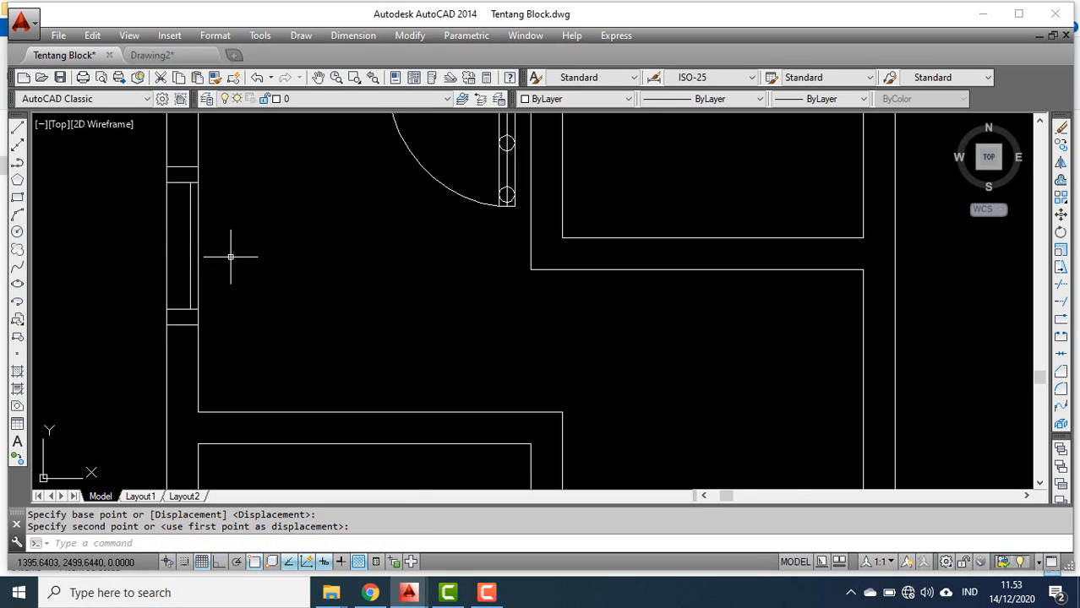
- Insert the Pintu_Besar block at scale 1 and angle 0 on the inner line of the north wall, above Ruang Makan
{"action": "scroll", "coordinate": [232, 265], "scroll_direction": "down", "scroll_amount": 4}
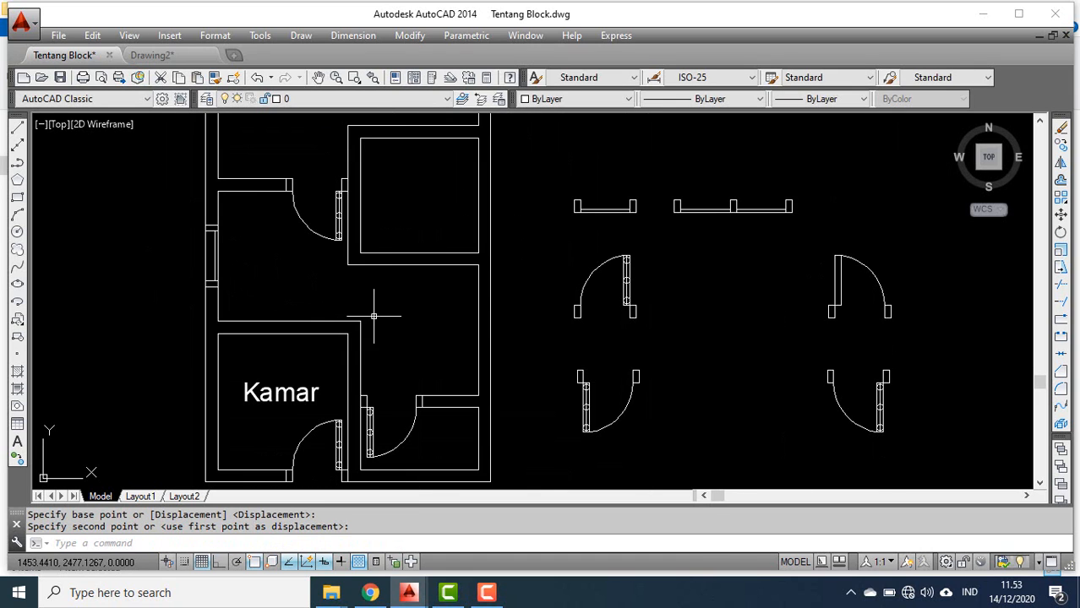
{"action": "scroll", "coordinate": [374, 317], "scroll_direction": "down", "scroll_amount": 2}
{"action": "middle_click_drag", "start_coordinate": [291, 271], "coordinate": [285, 296]}
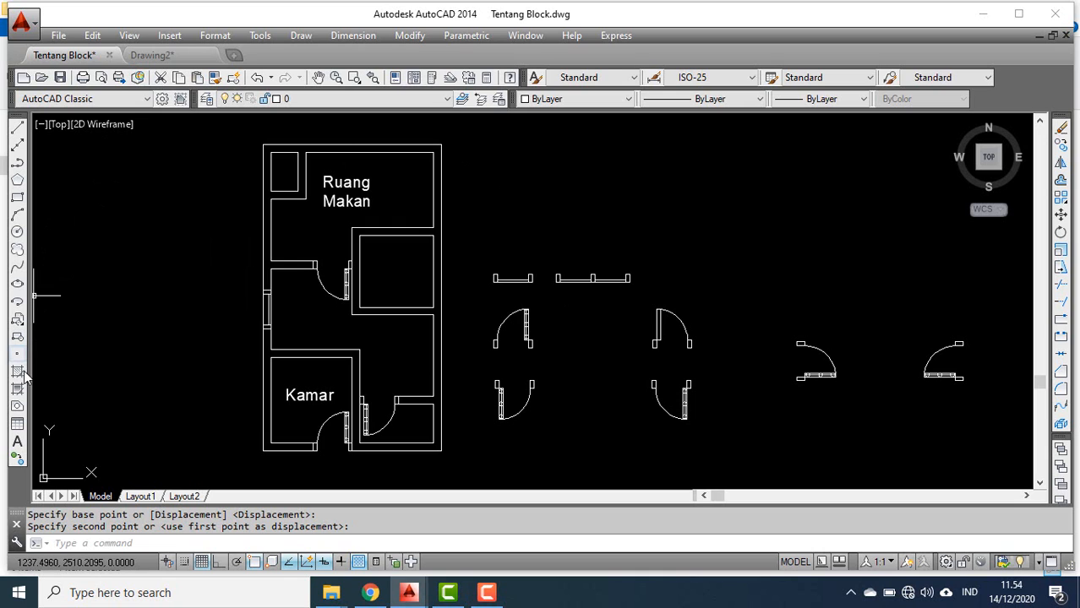
{"action": "left_click", "coordinate": [17, 319]}
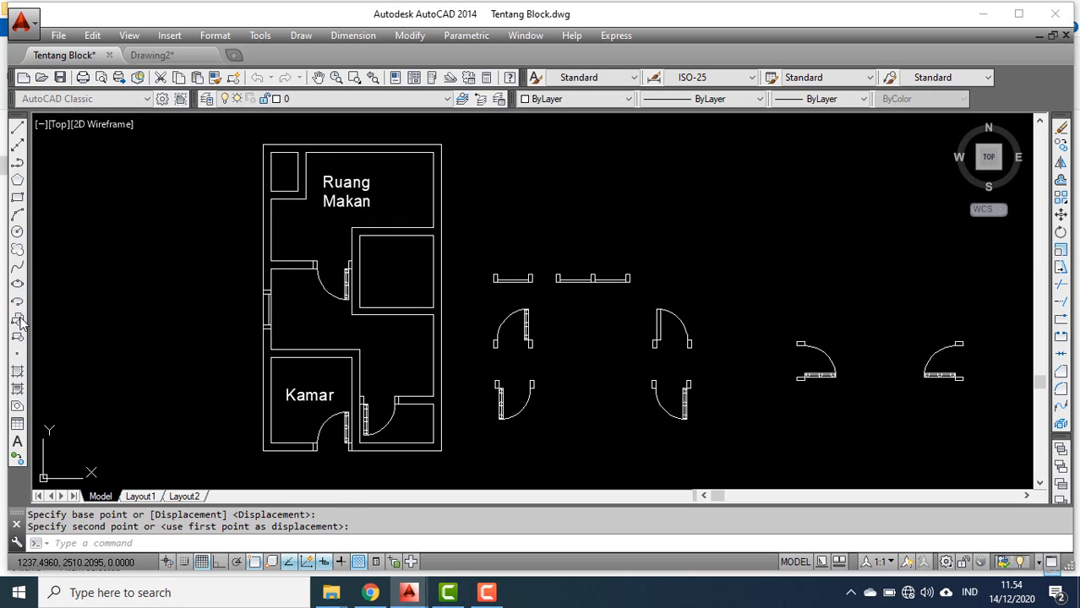
{"action": "left_click", "coordinate": [519, 184]}
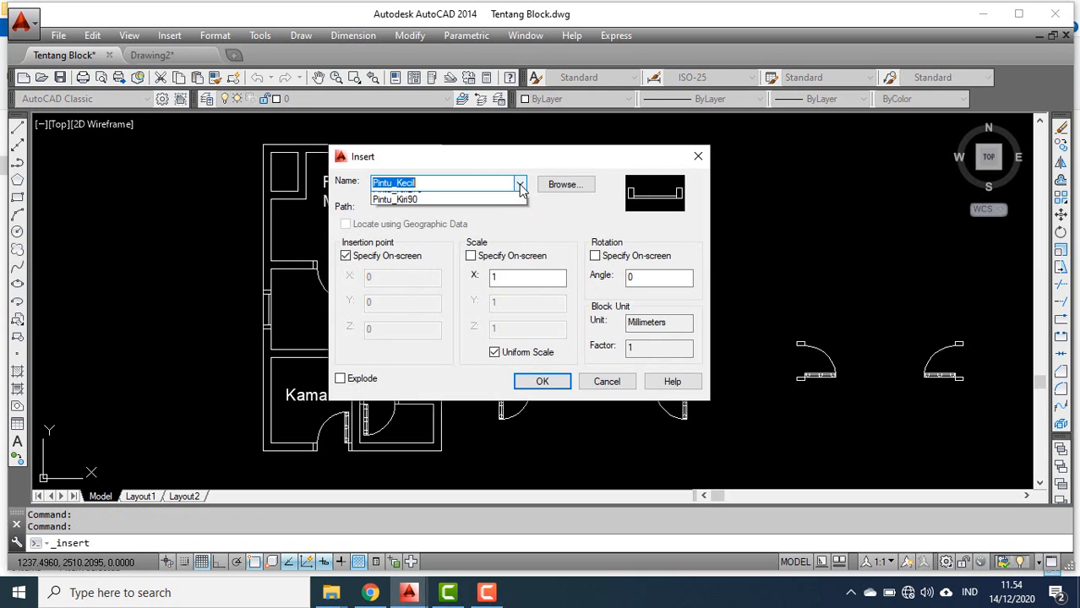
{"action": "left_click", "coordinate": [406, 208]}
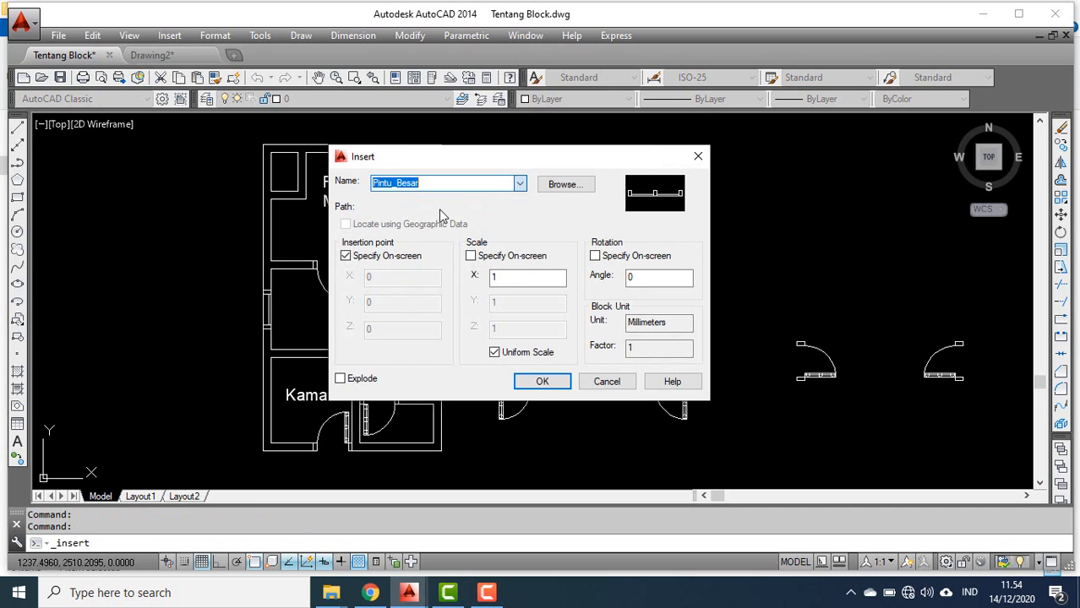
{"action": "left_click", "coordinate": [541, 381]}
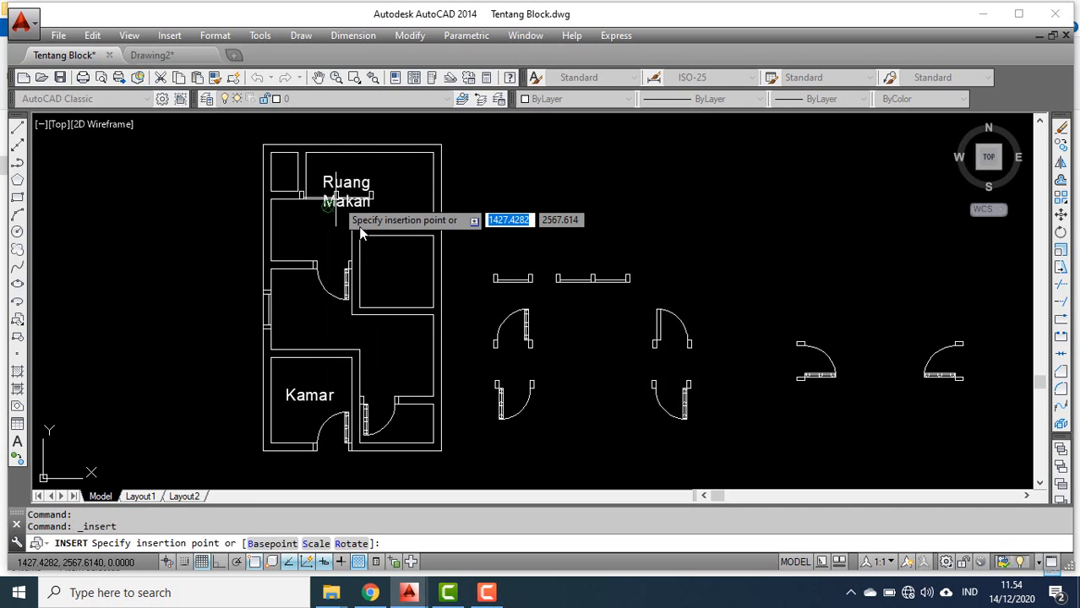
{"action": "scroll", "coordinate": [358, 243], "scroll_direction": "up", "scroll_amount": 2}
{"action": "middle_click_drag", "start_coordinate": [366, 235], "coordinate": [352, 414]}
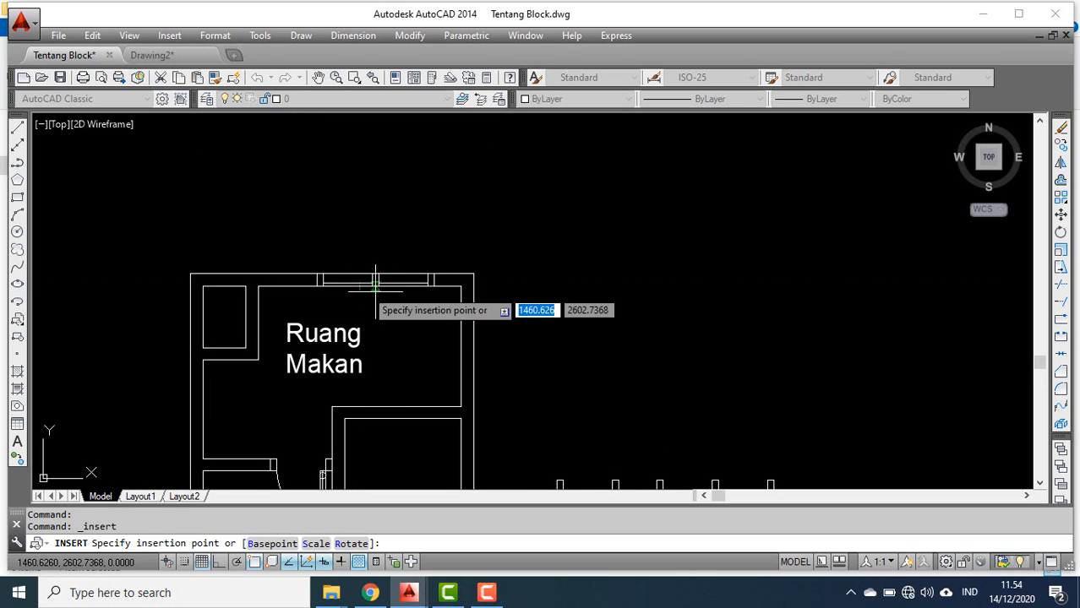
{"action": "left_click", "coordinate": [360, 279]}
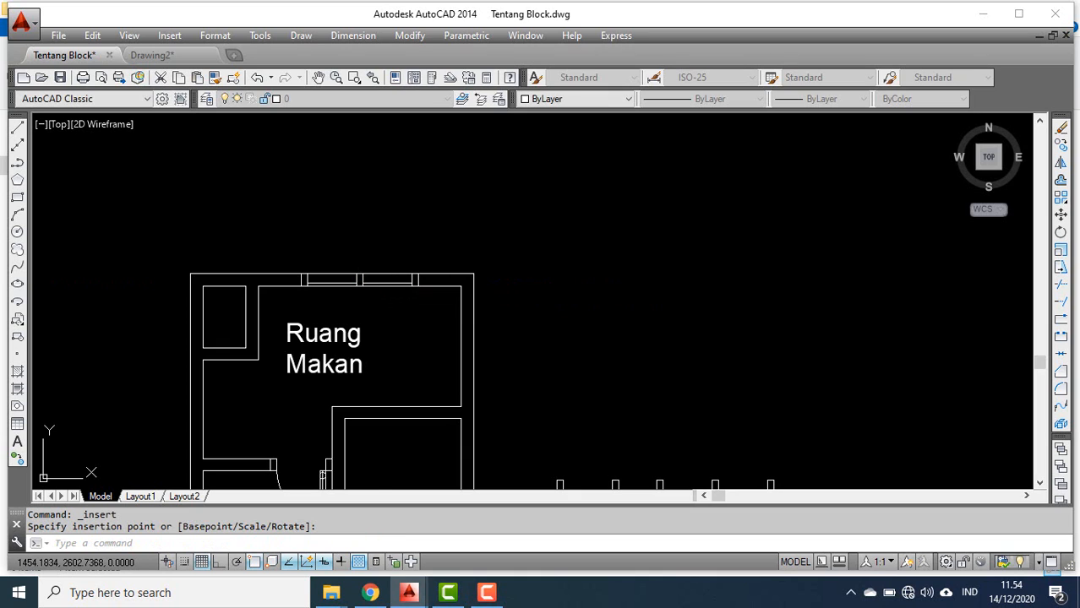
{"action": "scroll", "coordinate": [429, 204], "scroll_direction": "down", "scroll_amount": 1}
{"action": "middle_click_drag", "start_coordinate": [416, 344], "coordinate": [410, 296]}
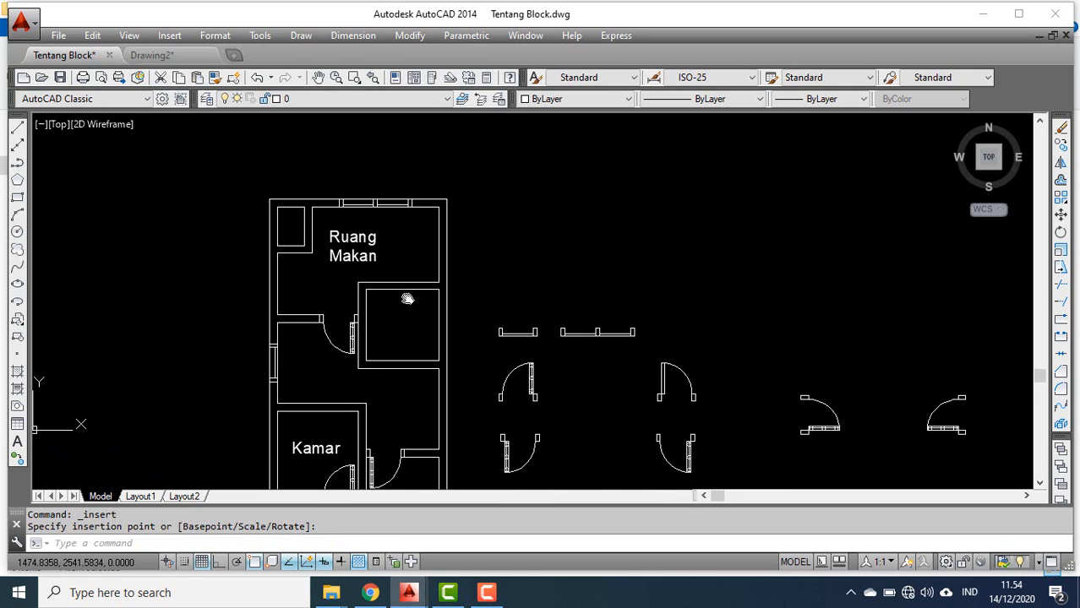
{"action": "left_click", "coordinate": [273, 359]}
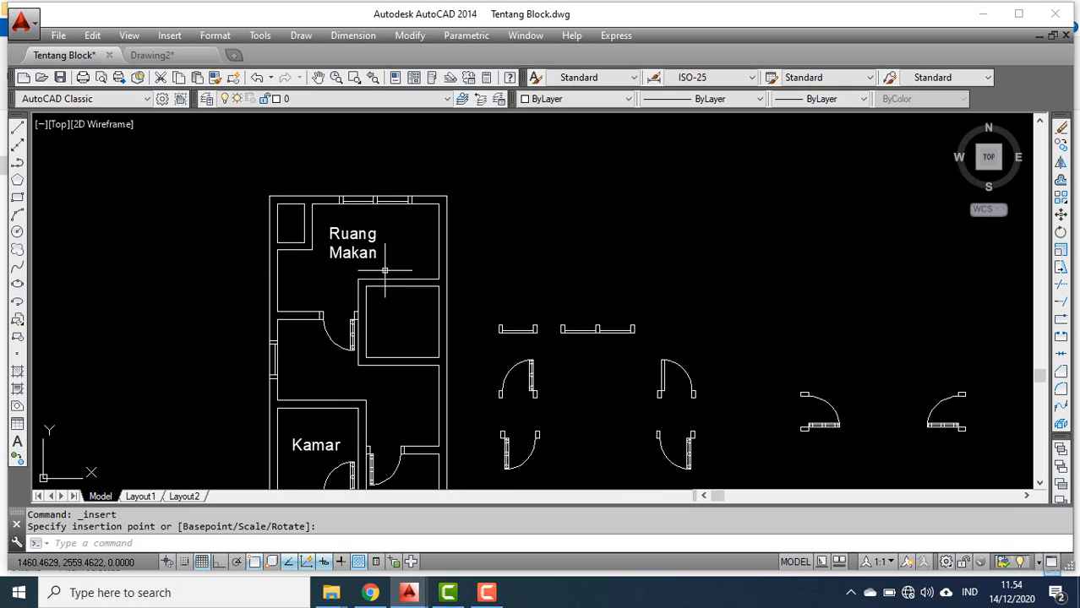
{"action": "middle_click_drag", "start_coordinate": [326, 335], "coordinate": [338, 285]}
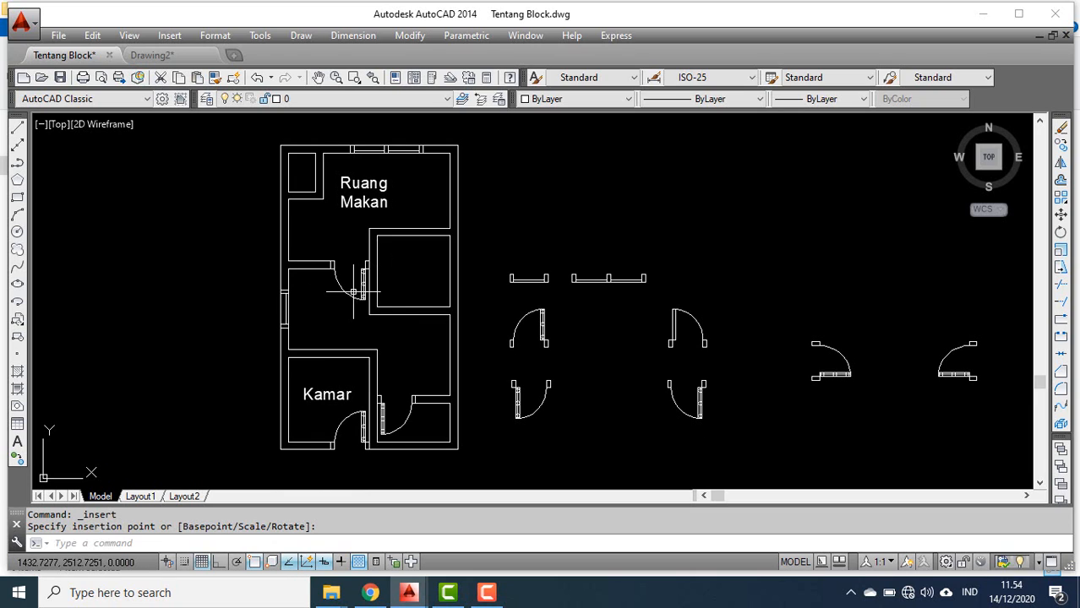
{"action": "left_click", "coordinate": [348, 137]}
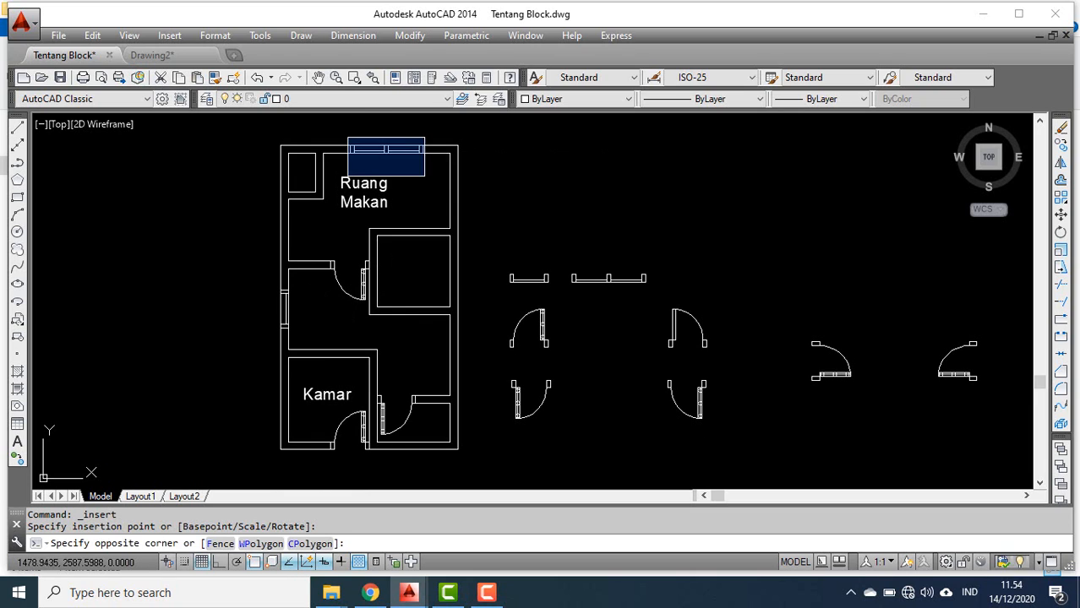
{"action": "left_click", "coordinate": [457, 174]}
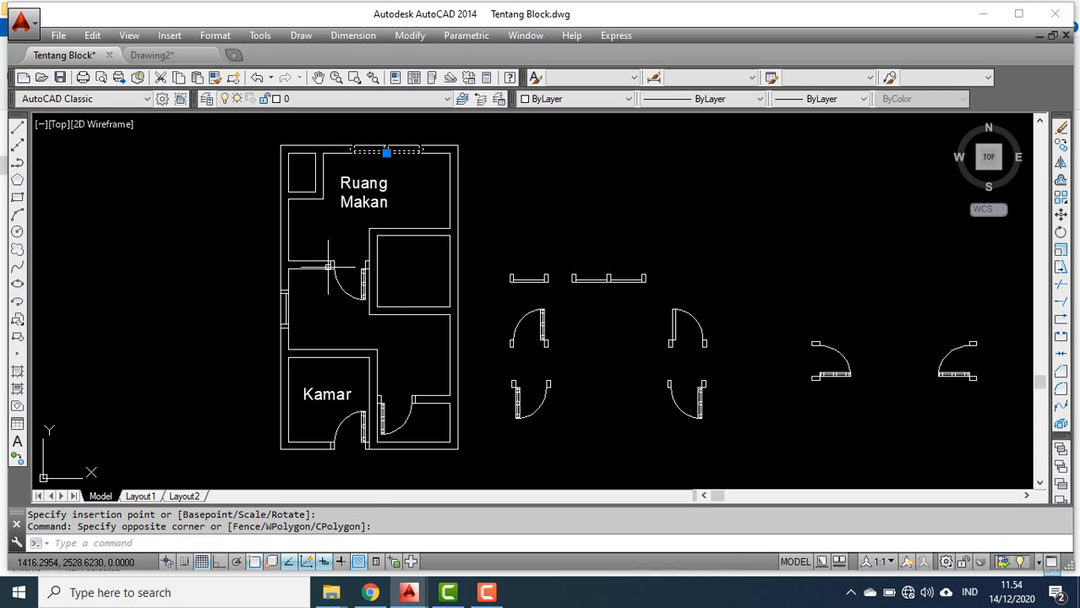
{"action": "key", "text": "Escape"}
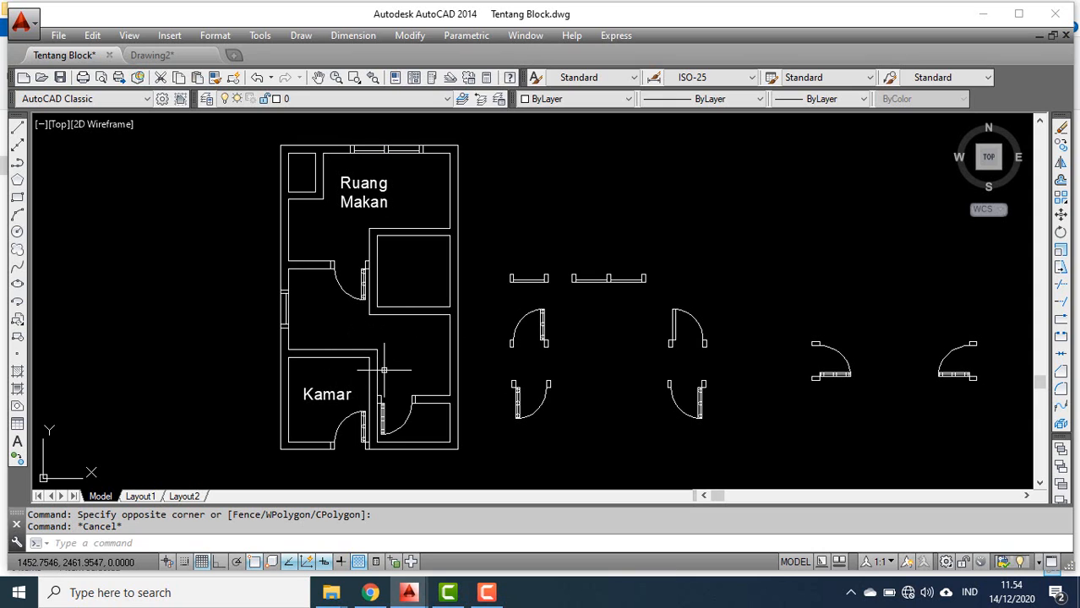
- Insert the Pintu_Kiri270 block at scale 1 and angle 0 in Kamar's upper wall, at its east end, with the door swinging into the room
{"action": "middle_click_drag", "start_coordinate": [377, 359], "coordinate": [382, 334]}
{"action": "scroll", "coordinate": [453, 386], "scroll_direction": "up", "scroll_amount": 2}
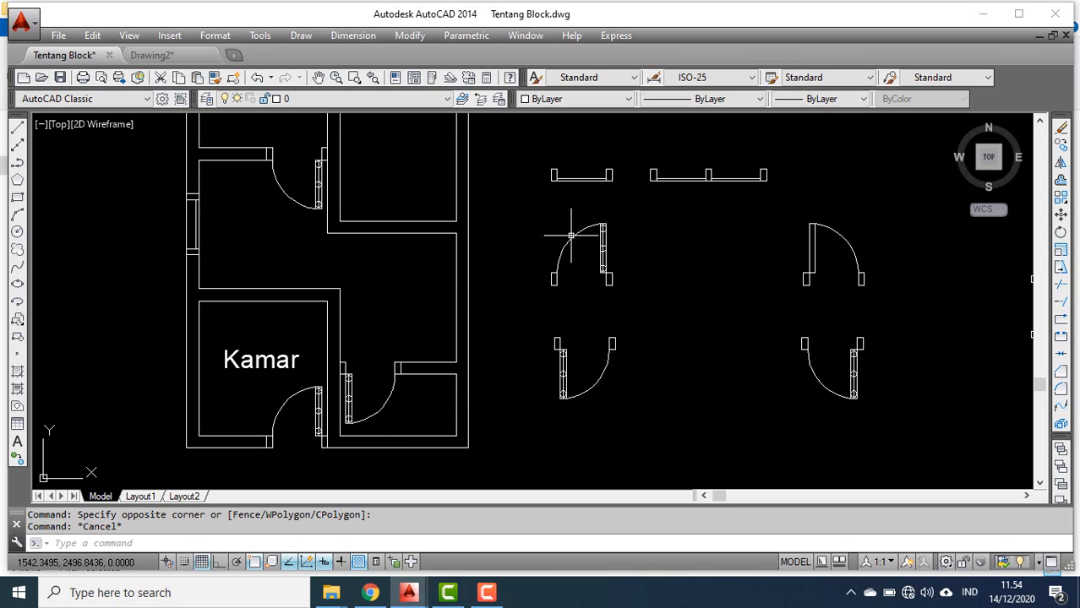
{"action": "left_click", "coordinate": [18, 322]}
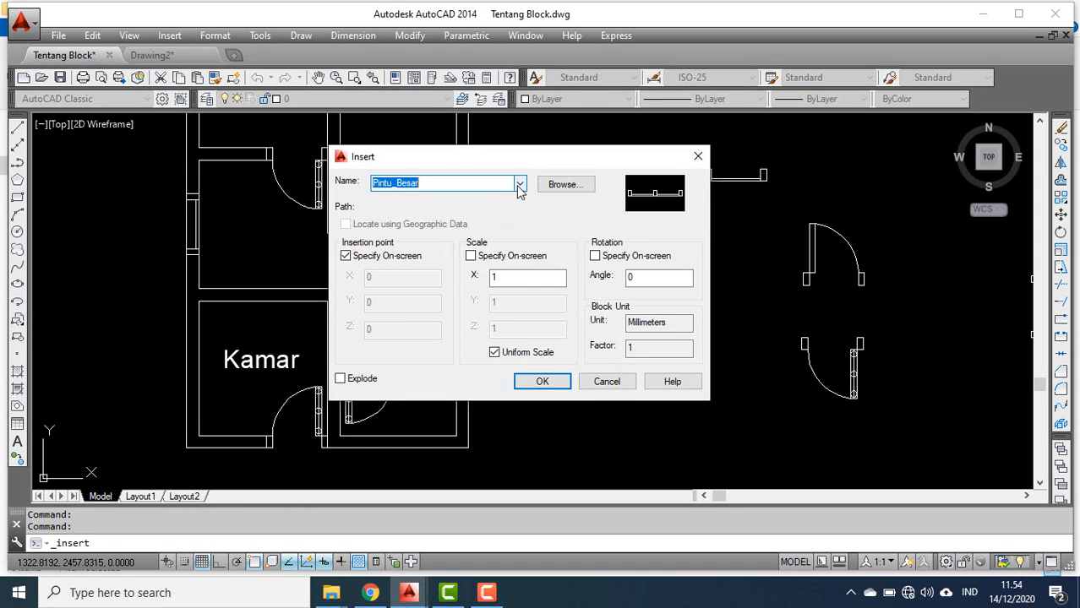
{"action": "left_click", "coordinate": [520, 186]}
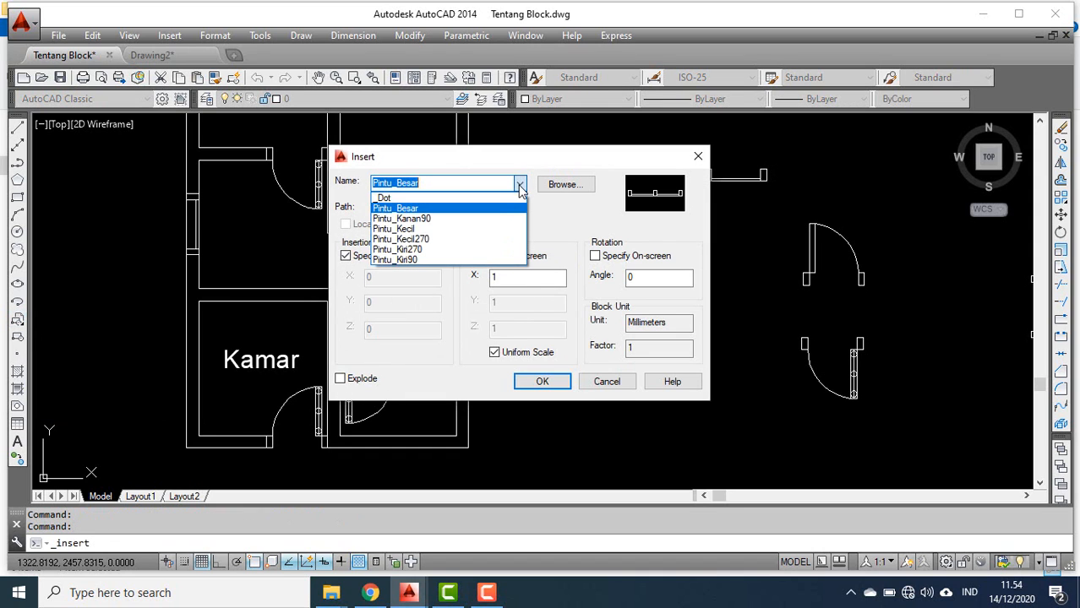
{"action": "left_click", "coordinate": [433, 229]}
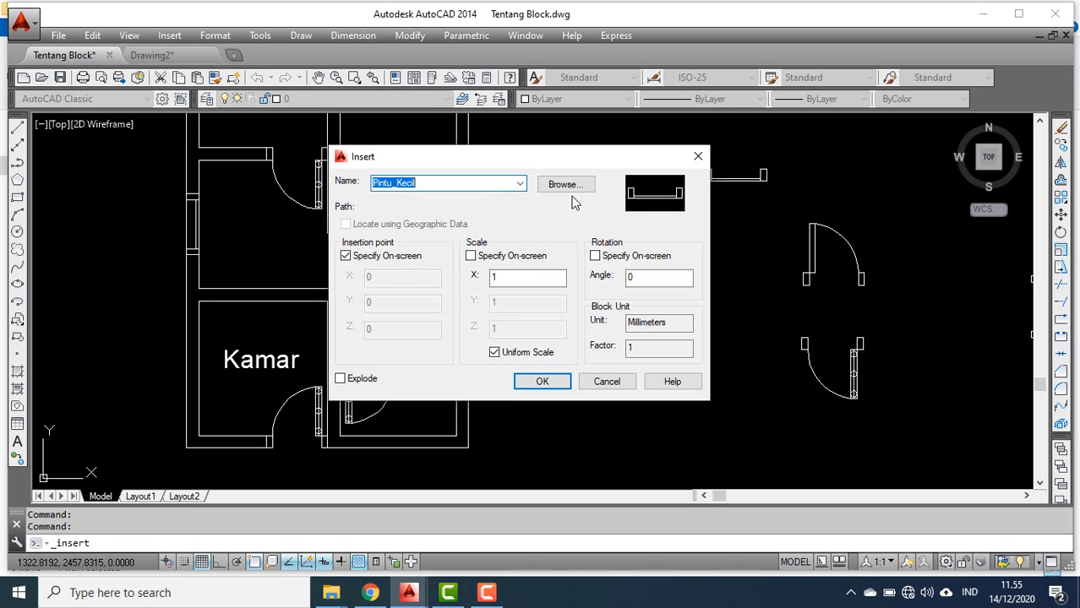
{"action": "left_click", "coordinate": [522, 184]}
{"action": "left_click", "coordinate": [474, 242]}
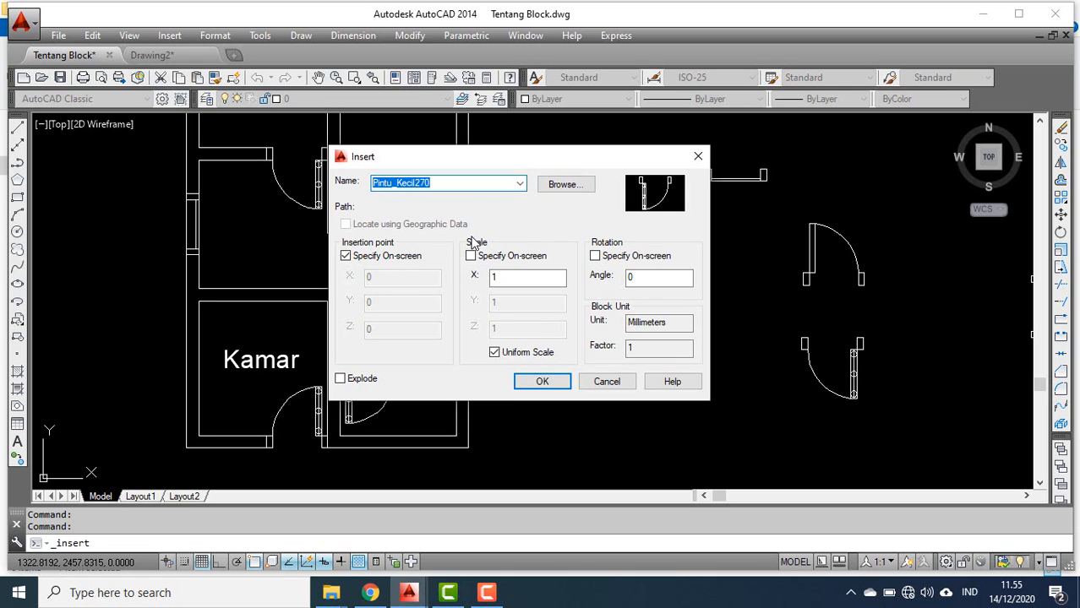
{"action": "left_click", "coordinate": [520, 185]}
{"action": "left_click", "coordinate": [446, 251]}
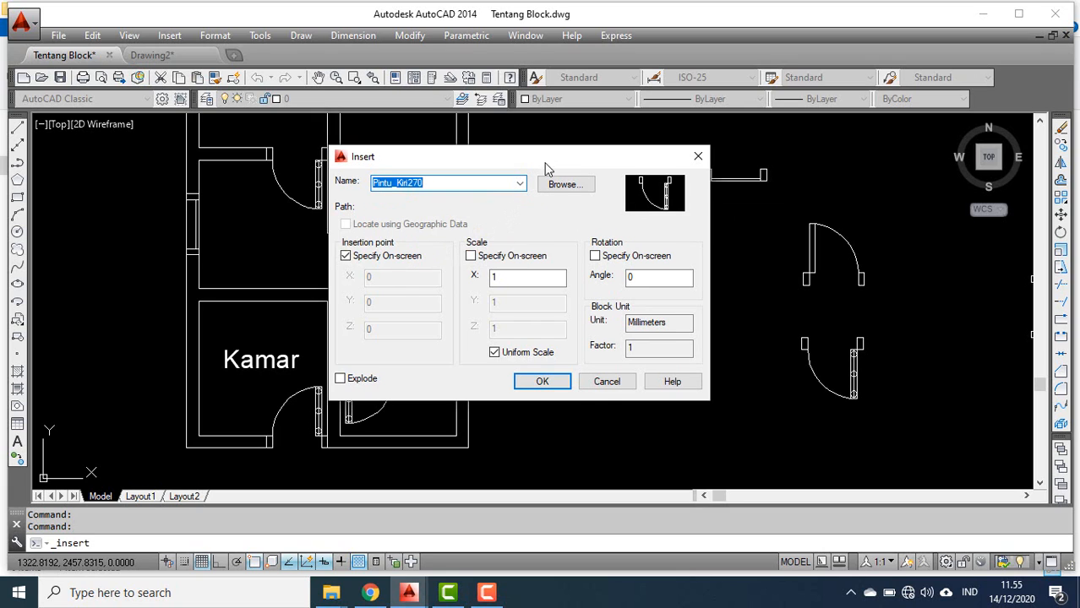
{"action": "left_click_drag", "start_coordinate": [544, 156], "coordinate": [608, 151]}
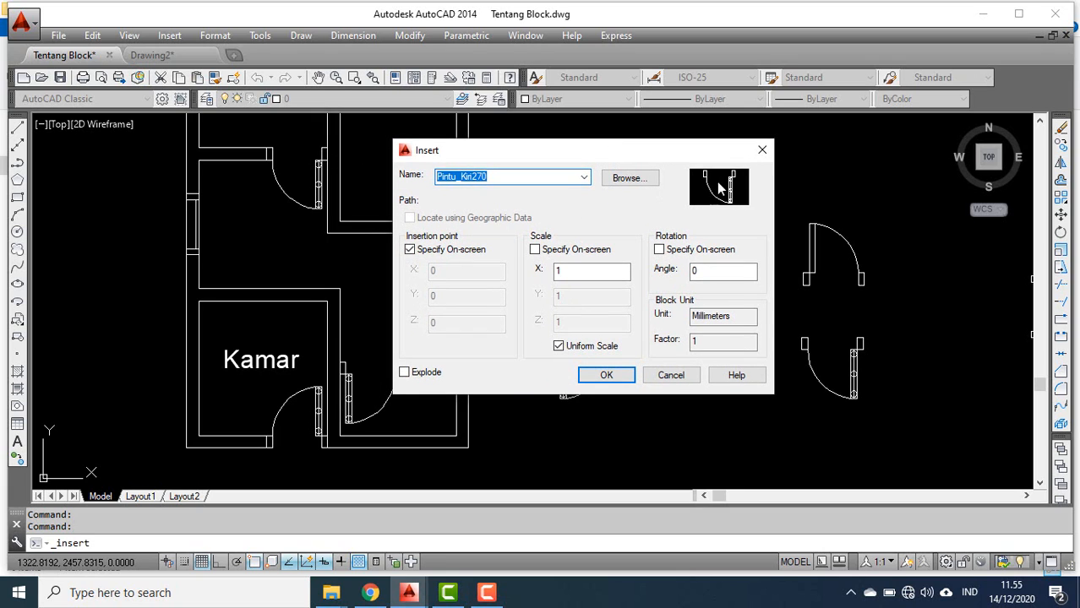
{"action": "left_click", "coordinate": [615, 380]}
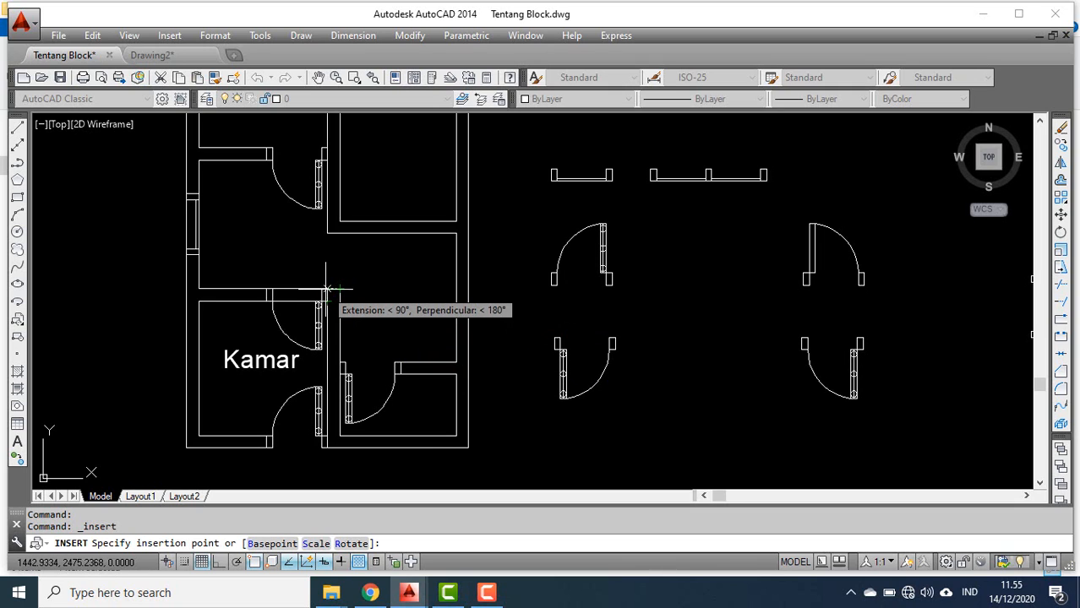
{"action": "left_click", "coordinate": [325, 290]}
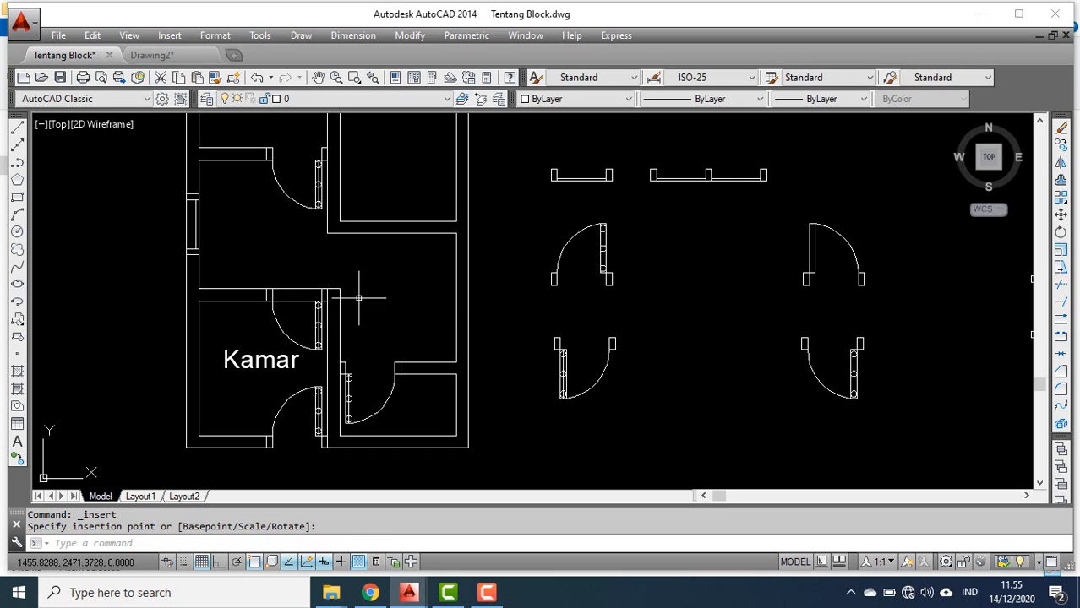
- Trim both lines of Kamar's upper wall between the jambs of the inserted door to open the doorway
{"action": "left_click", "coordinate": [1061, 285]}
{"action": "scroll", "coordinate": [299, 302], "scroll_direction": "up", "scroll_amount": 4}
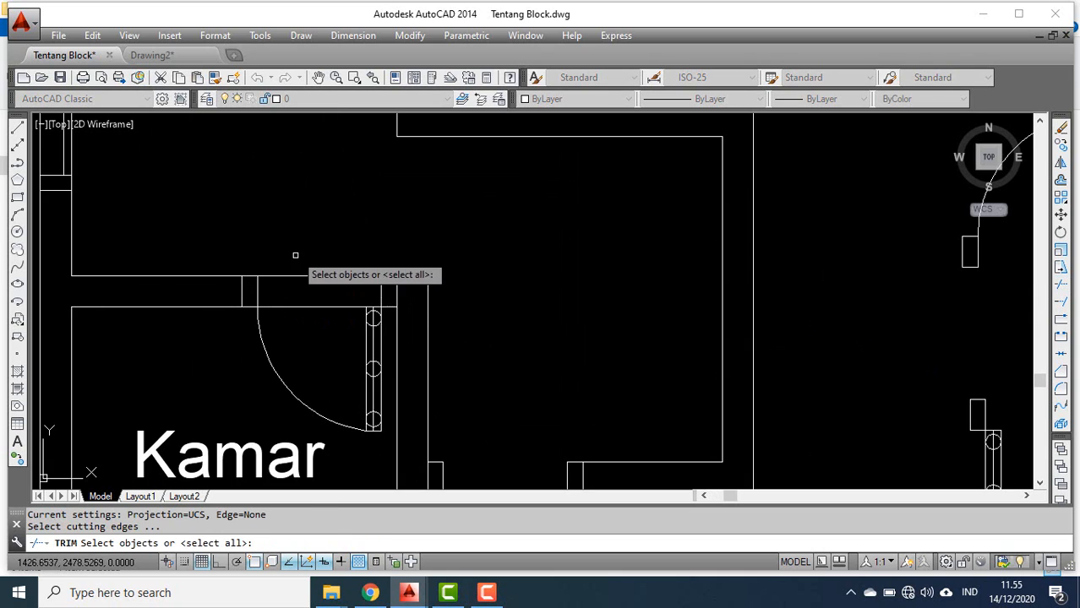
{"action": "left_click", "coordinate": [301, 230]}
{"action": "left_click", "coordinate": [313, 353]}
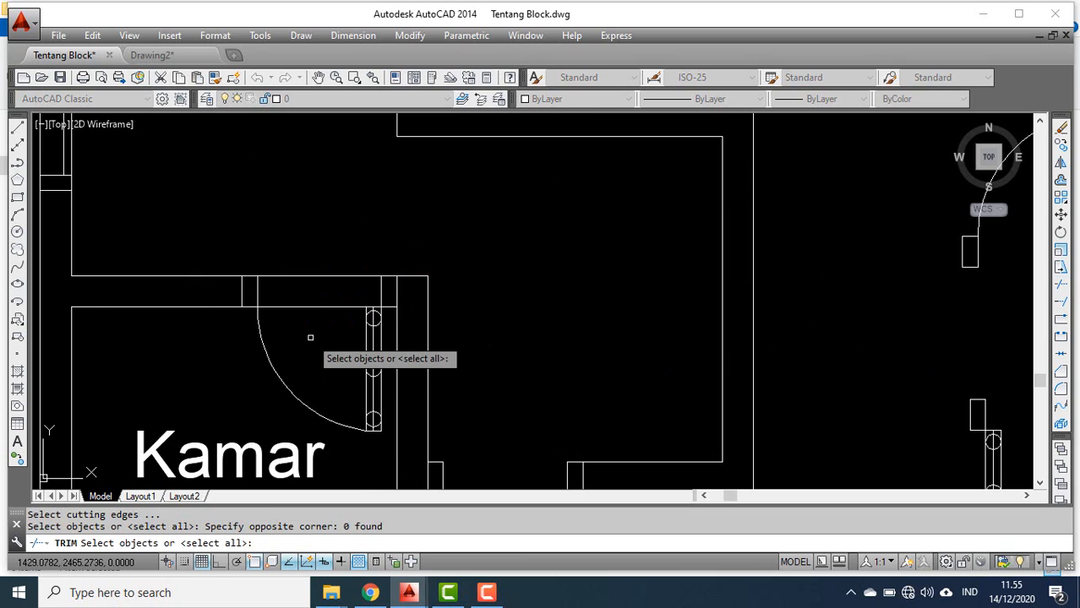
{"action": "key", "text": "Return"}
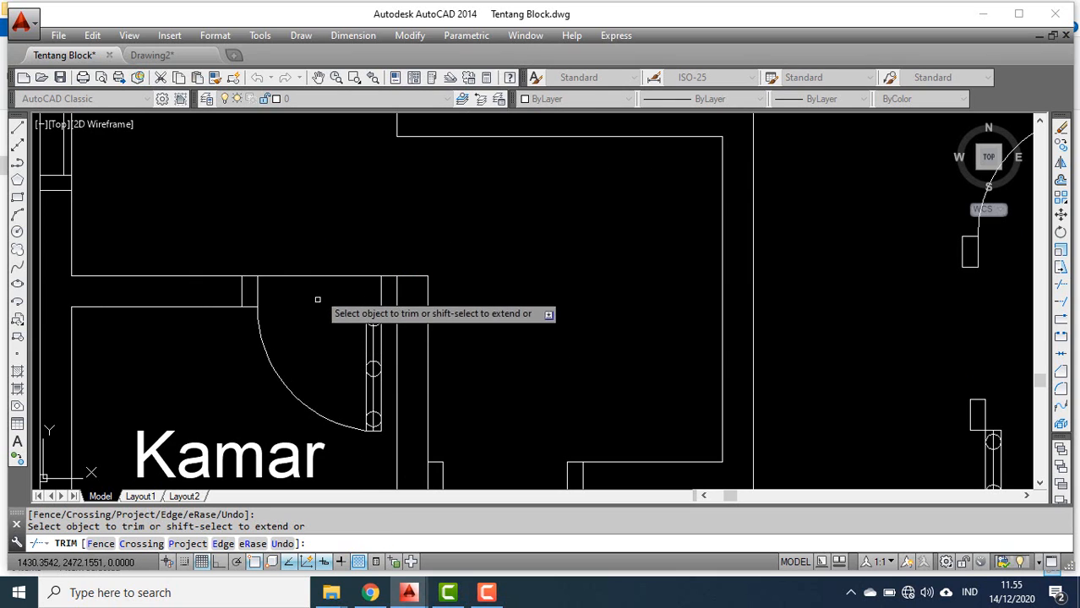
{"action": "left_click", "coordinate": [325, 278]}
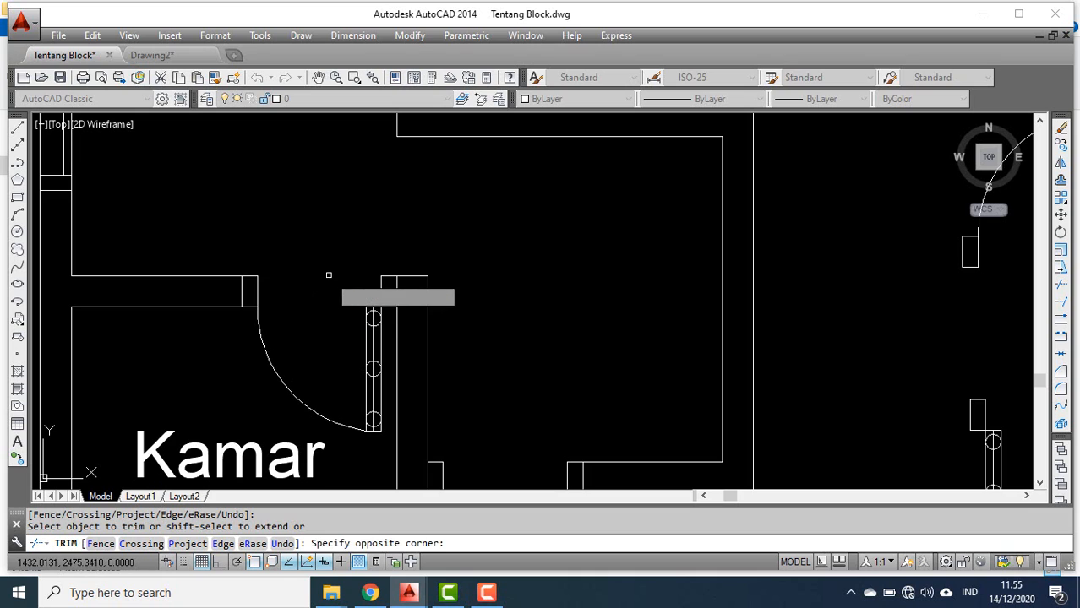
{"action": "left_click", "coordinate": [327, 277]}
{"action": "scroll", "coordinate": [330, 296], "scroll_direction": "down", "scroll_amount": 5}
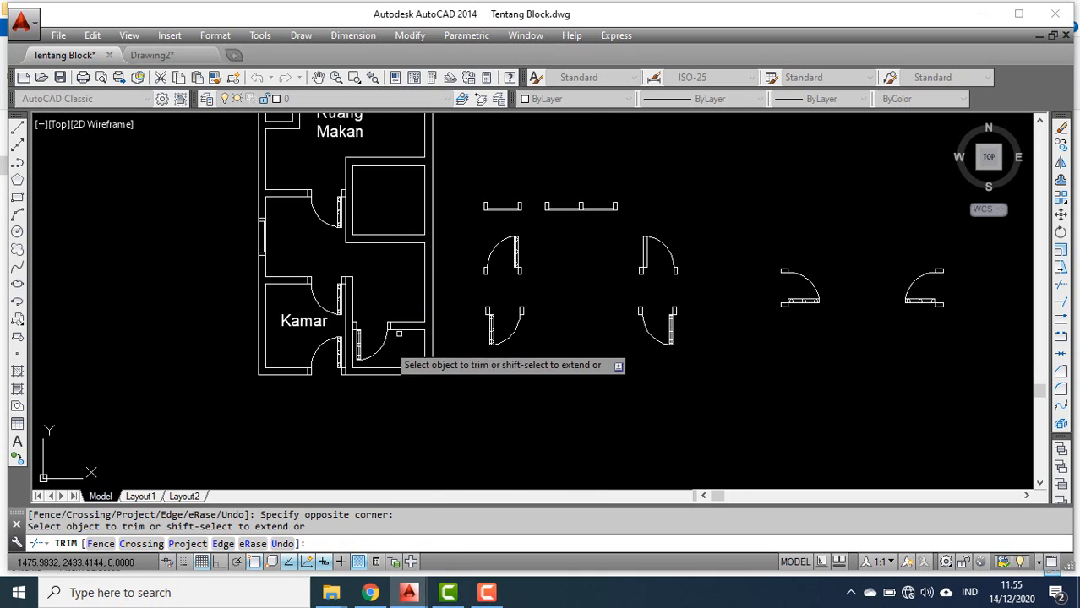
{"action": "scroll", "coordinate": [338, 329], "scroll_direction": "up", "scroll_amount": 2}
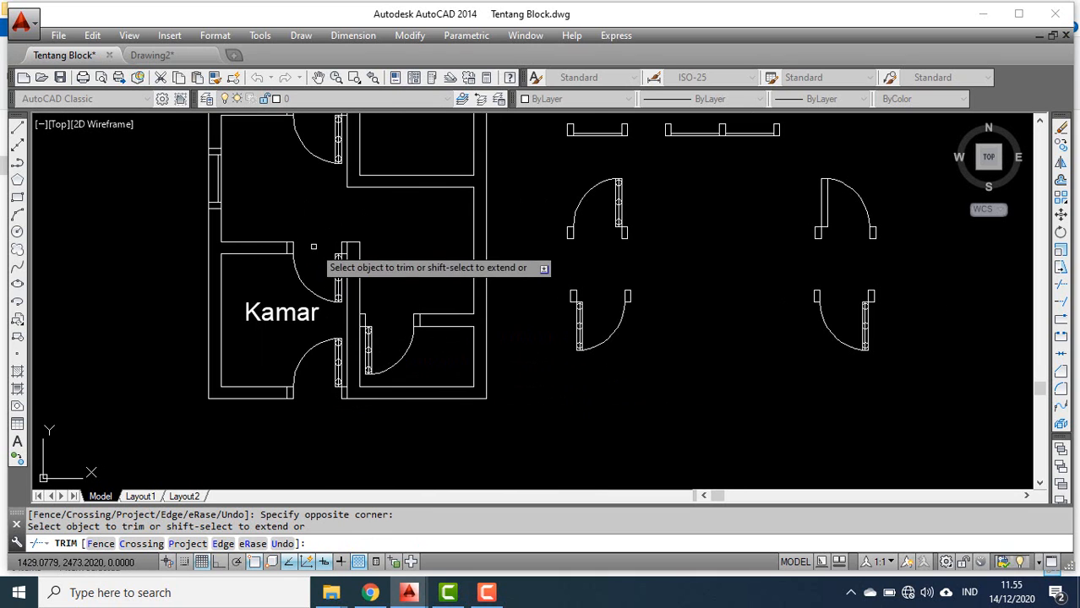
{"action": "scroll", "coordinate": [375, 327], "scroll_direction": "down", "scroll_amount": 2}
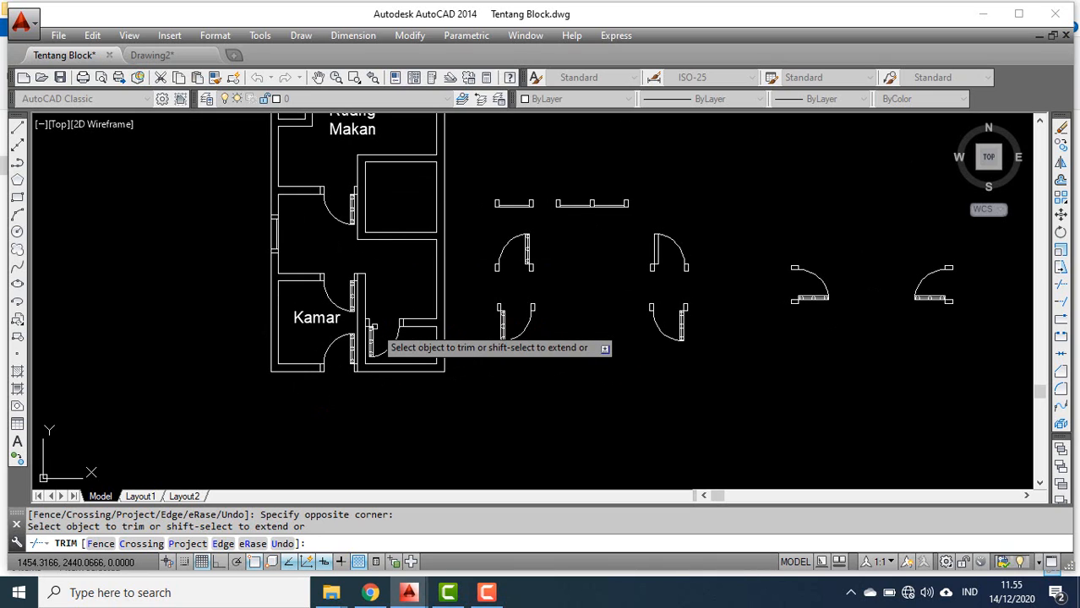
{"action": "key", "text": "Escape"}
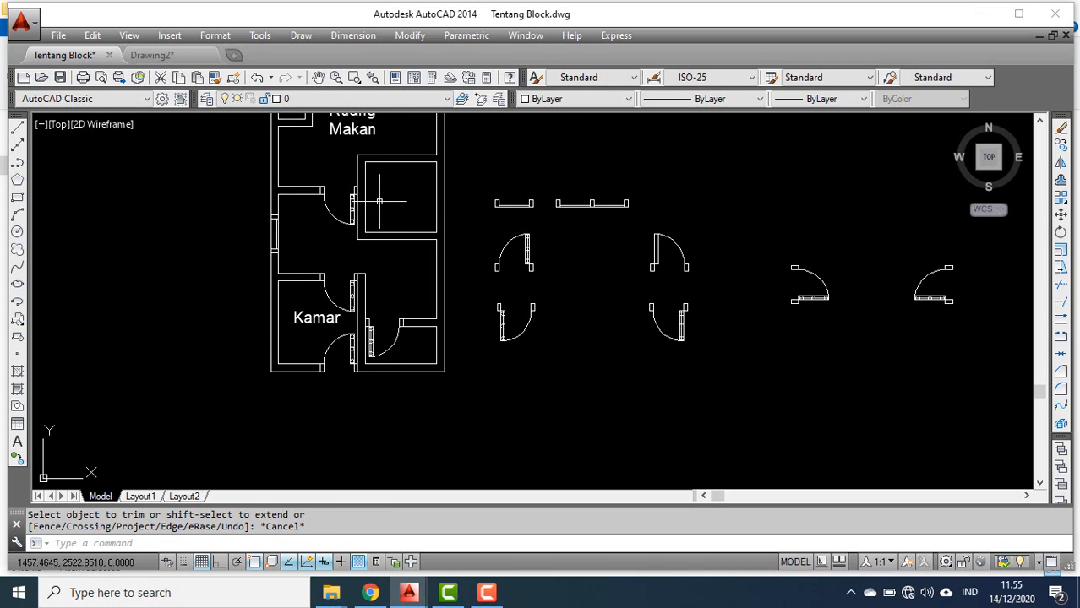
- Try to insert the Pintu_Kecil270 block at scale 1 and angle 0 on the inner upper-left corner of the room below Ruang Makan
{"action": "middle_click_drag", "start_coordinate": [379, 205], "coordinate": [353, 293]}
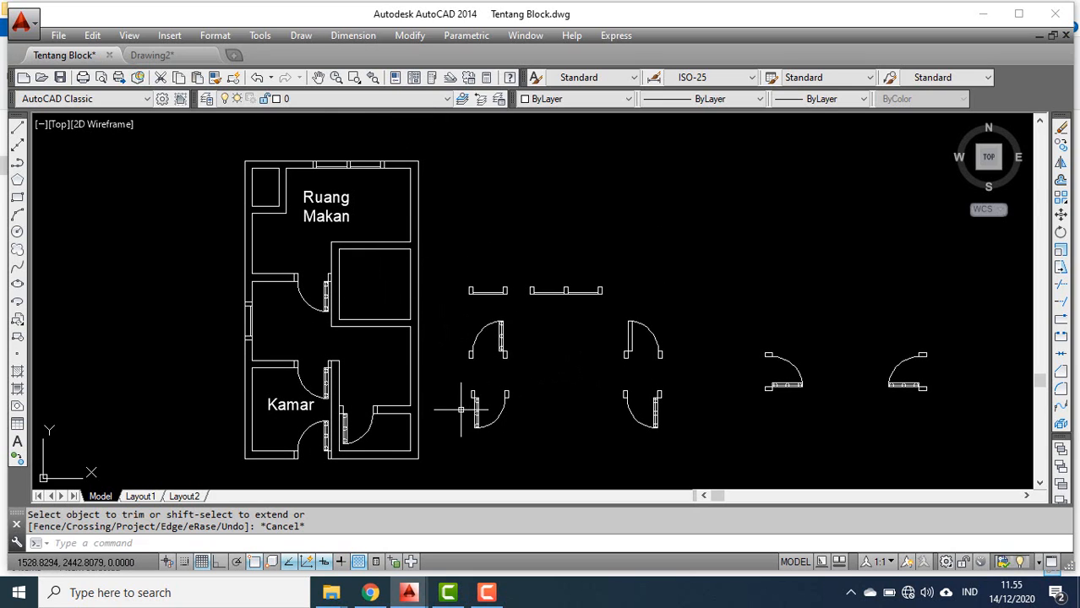
{"action": "left_click", "coordinate": [18, 320]}
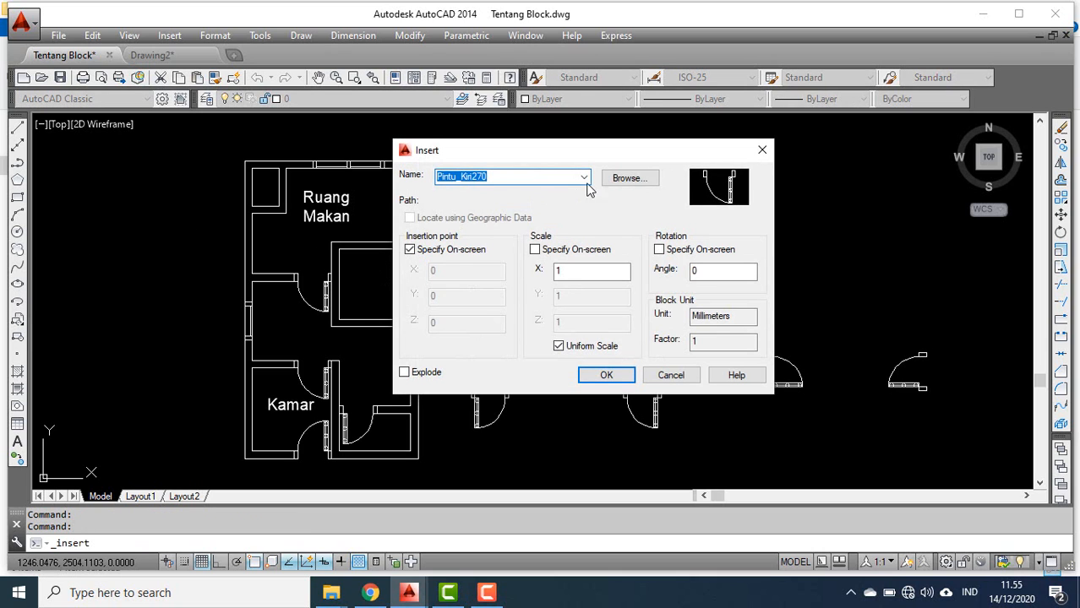
{"action": "left_click", "coordinate": [583, 178]}
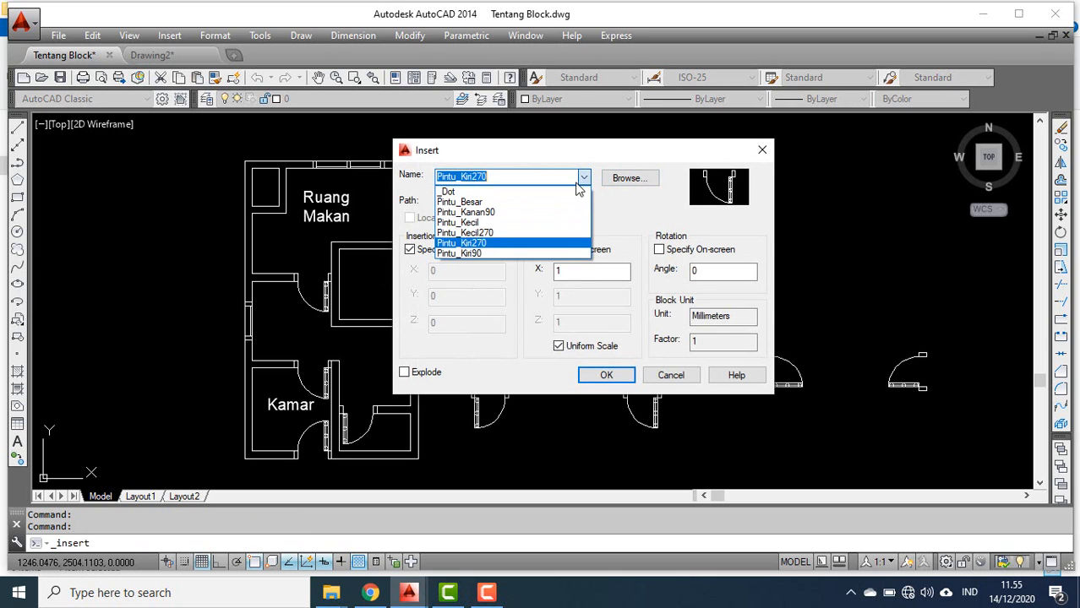
{"action": "left_click", "coordinate": [538, 235]}
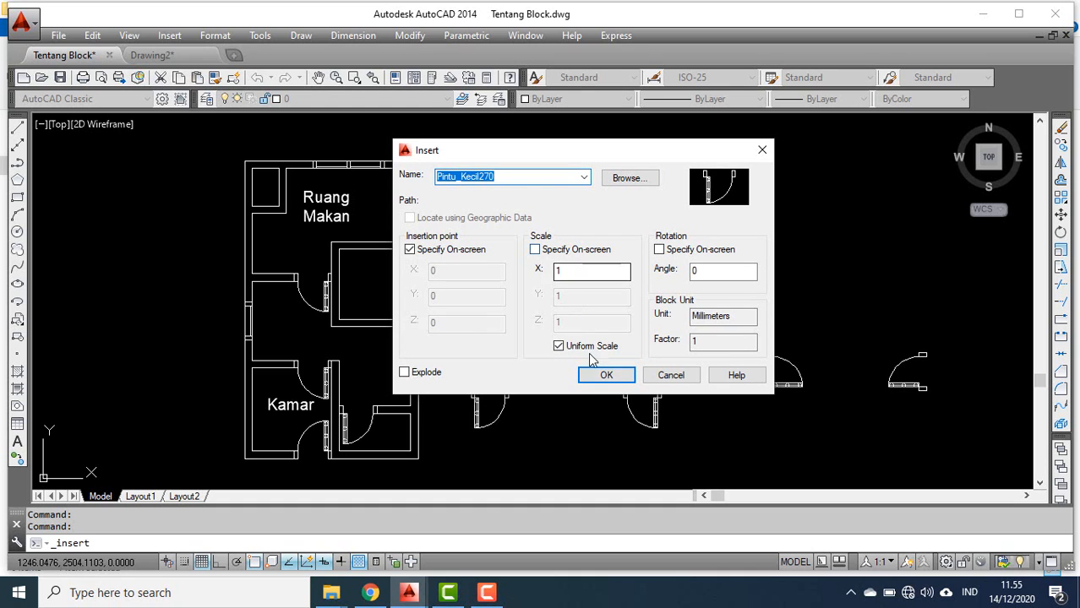
{"action": "left_click", "coordinate": [604, 377]}
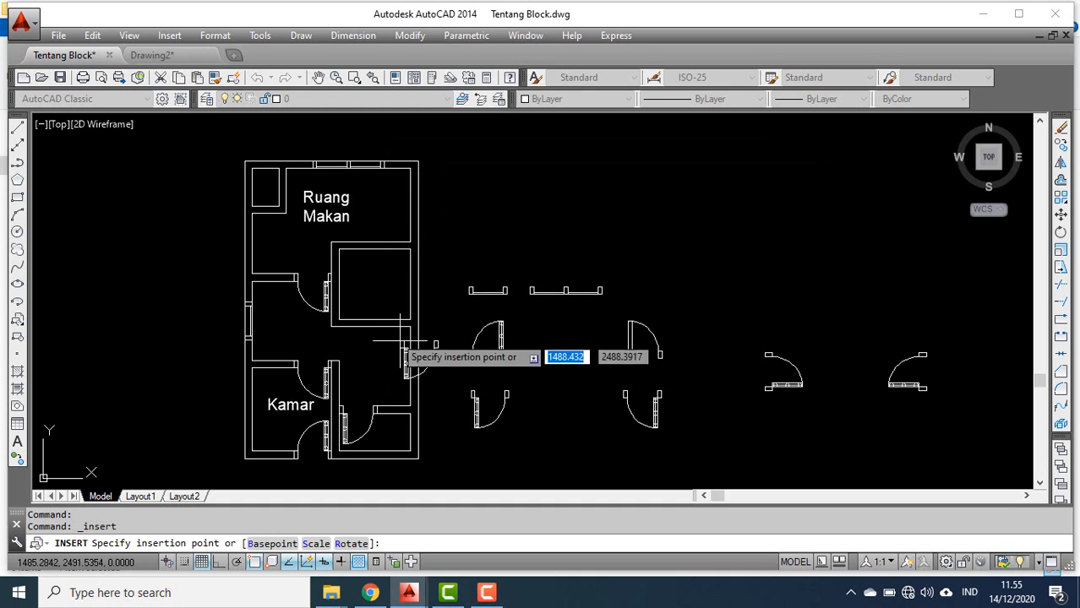
{"action": "scroll", "coordinate": [353, 272], "scroll_direction": "up", "scroll_amount": 4}
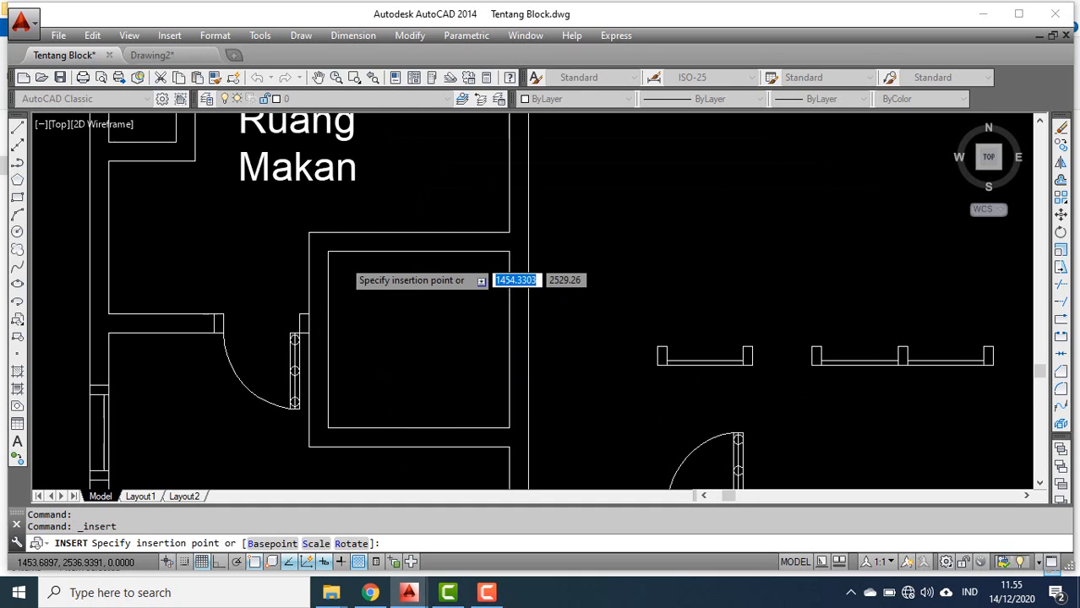
{"action": "left_click", "coordinate": [328, 252]}
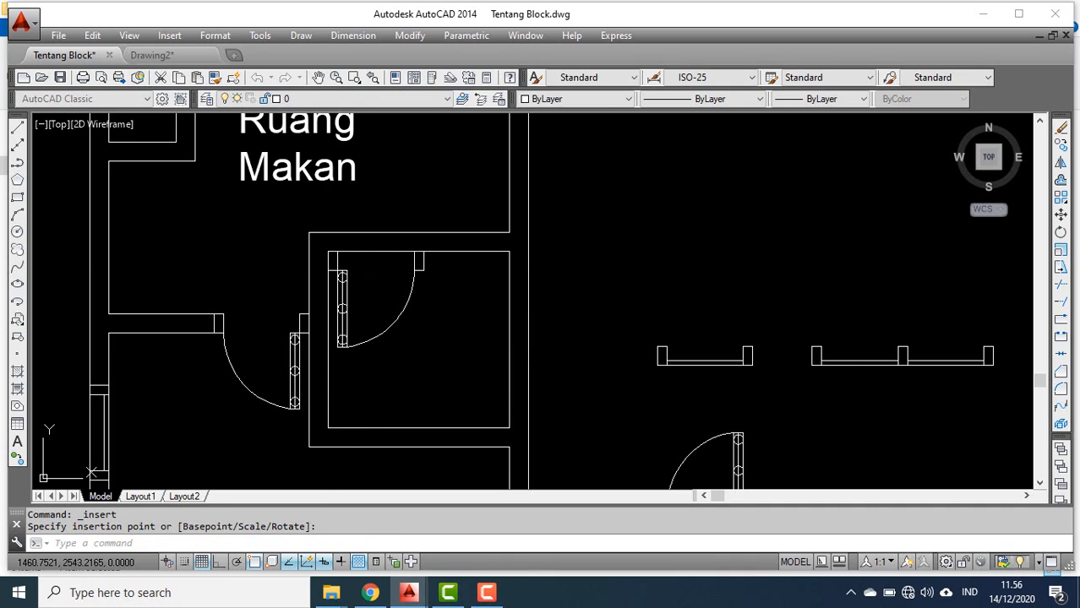
{"action": "key", "text": "ctrl+z"}
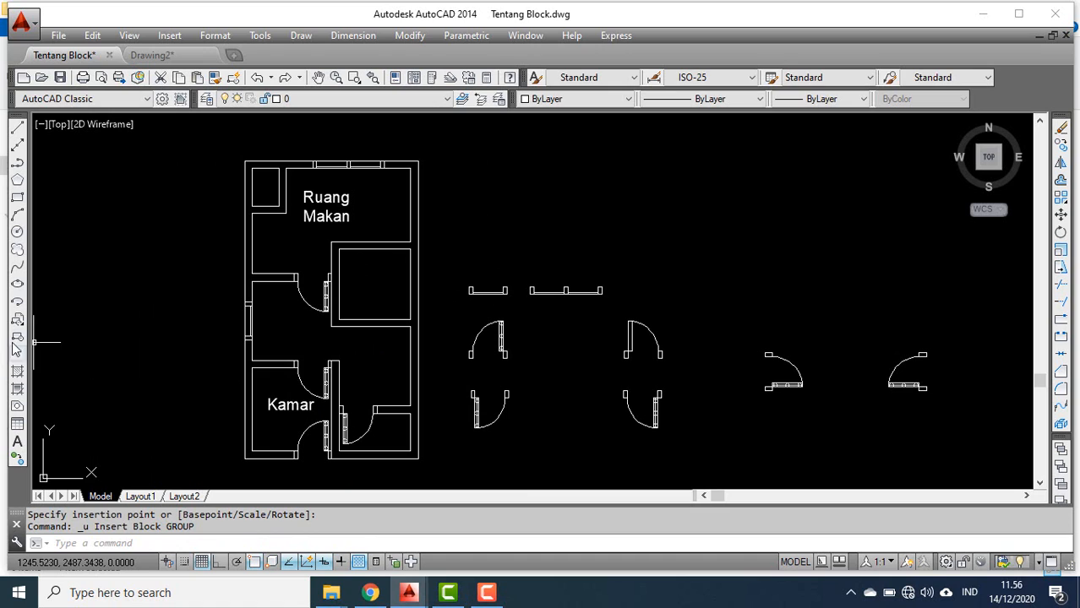
- Insert the Pintu_Kecil270 block at scale 1 and angle 0 within the upper wall thickness of the room below Ruang Makan, flush with its inner west wall line
{"action": "left_click", "coordinate": [17, 320]}
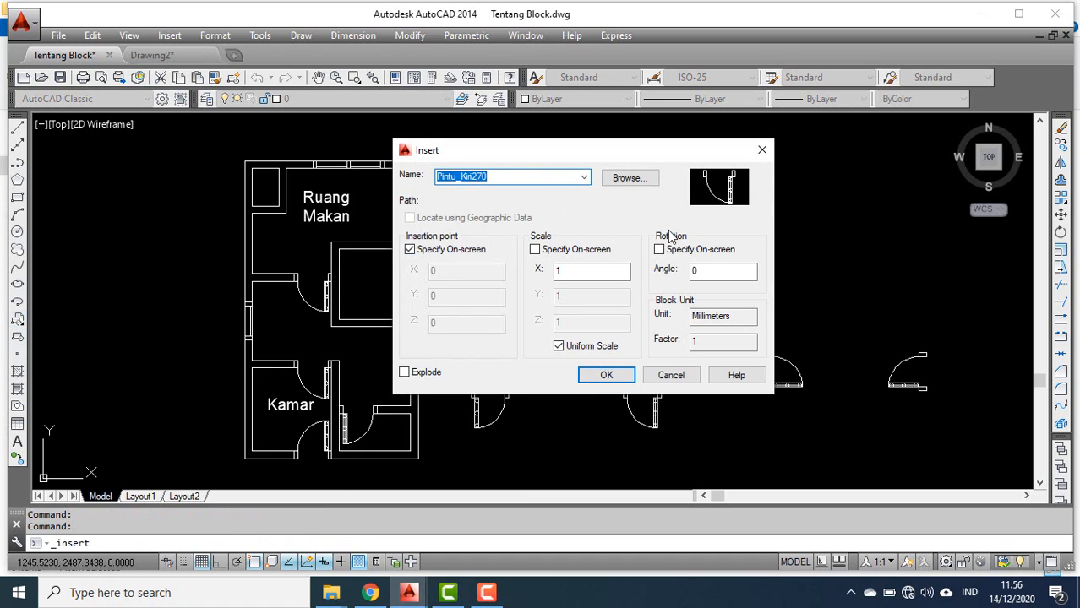
{"action": "left_click", "coordinate": [582, 177]}
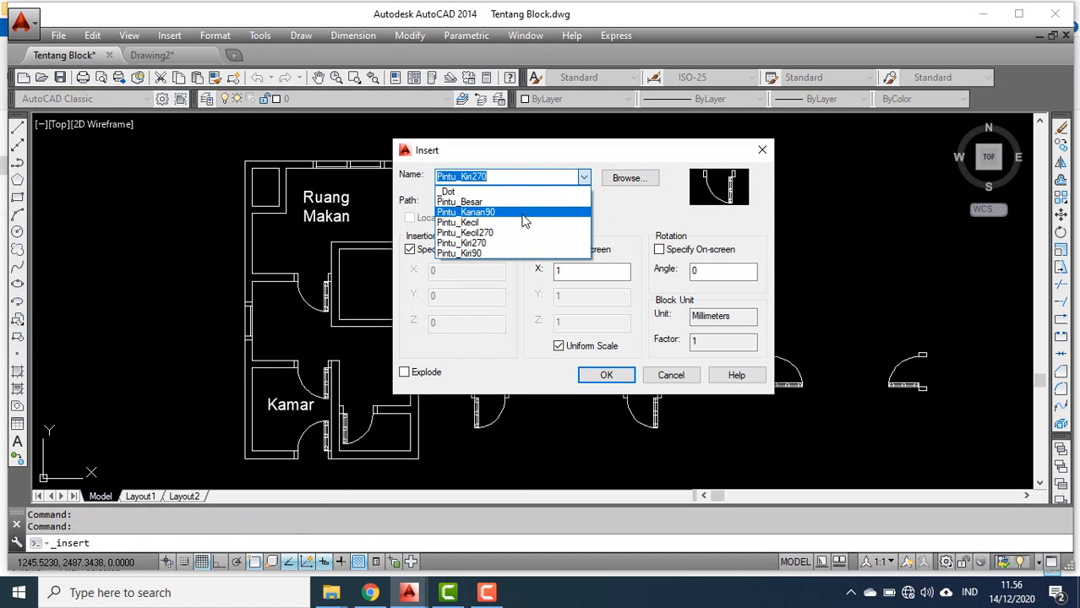
{"action": "left_click", "coordinate": [522, 234]}
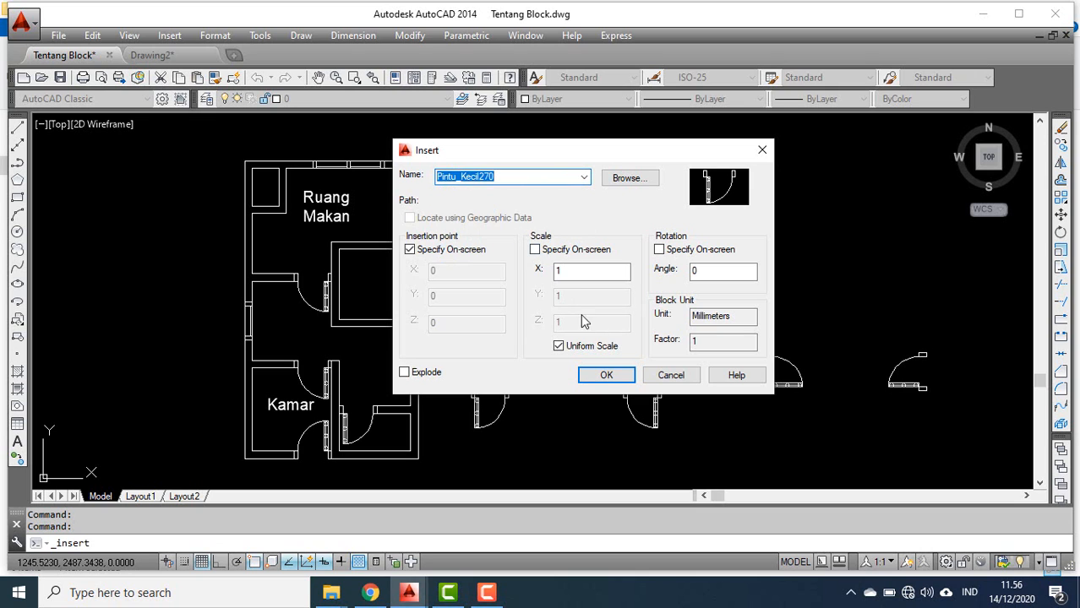
{"action": "left_click", "coordinate": [605, 374]}
{"action": "scroll", "coordinate": [345, 302], "scroll_direction": "up", "scroll_amount": 6}
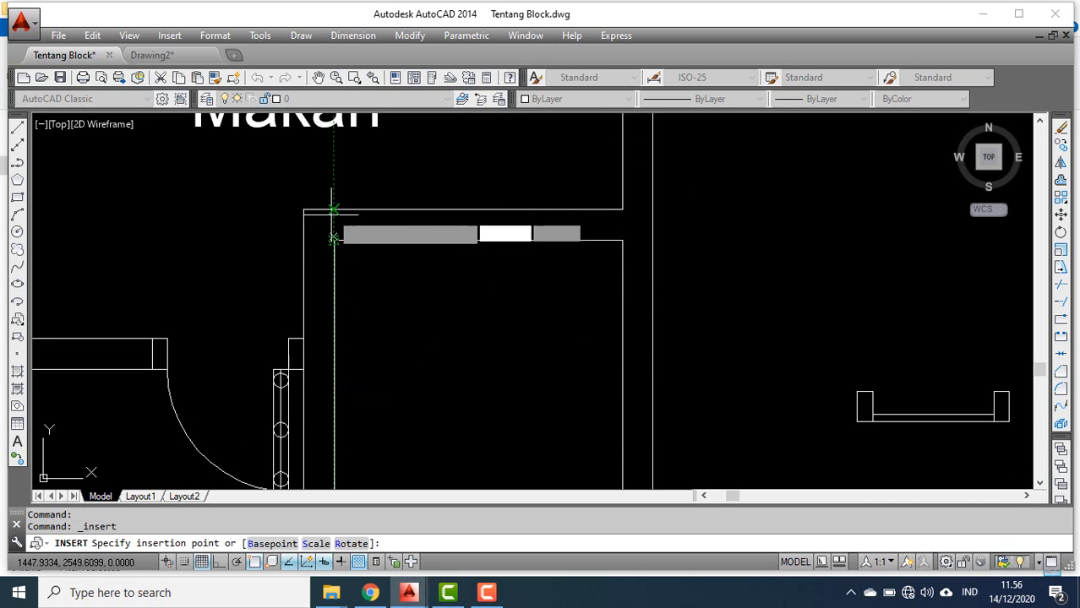
{"action": "left_click", "coordinate": [334, 240]}
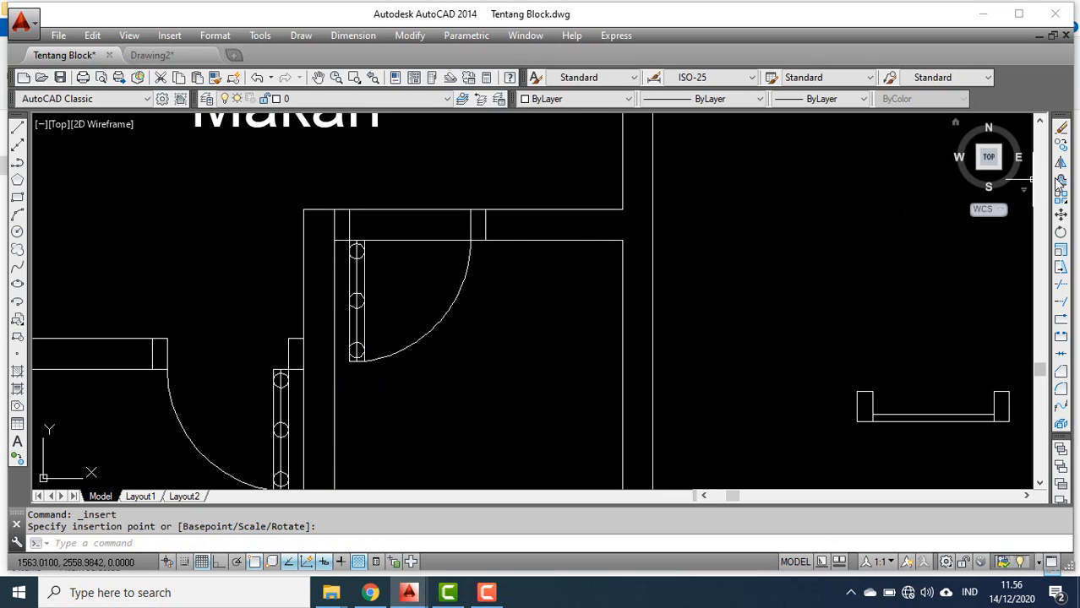
- Trim both lines of that room's upper wall between the jambs of the inserted door to open the doorway
{"action": "left_click", "coordinate": [1062, 285]}
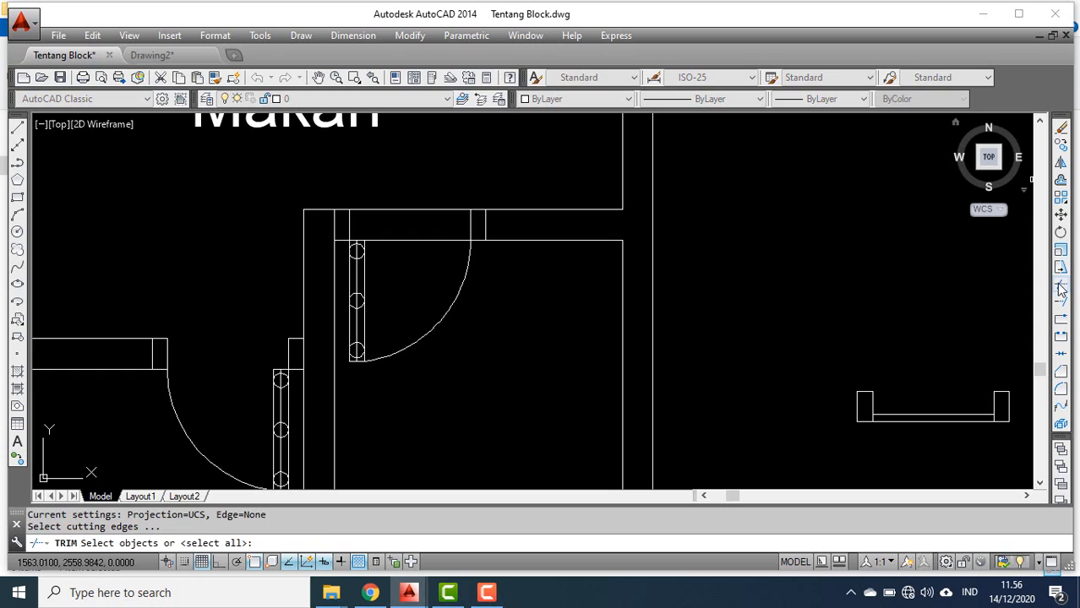
{"action": "key", "text": "Return"}
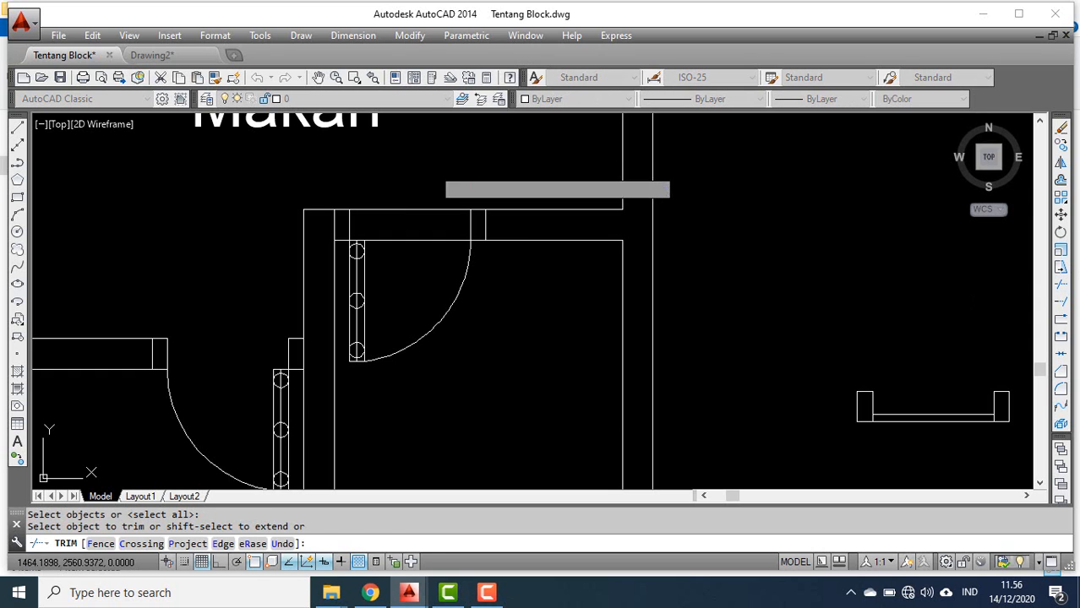
{"action": "left_click", "coordinate": [432, 167]}
{"action": "left_click", "coordinate": [419, 275]}
{"action": "scroll", "coordinate": [419, 261], "scroll_direction": "down", "scroll_amount": 2}
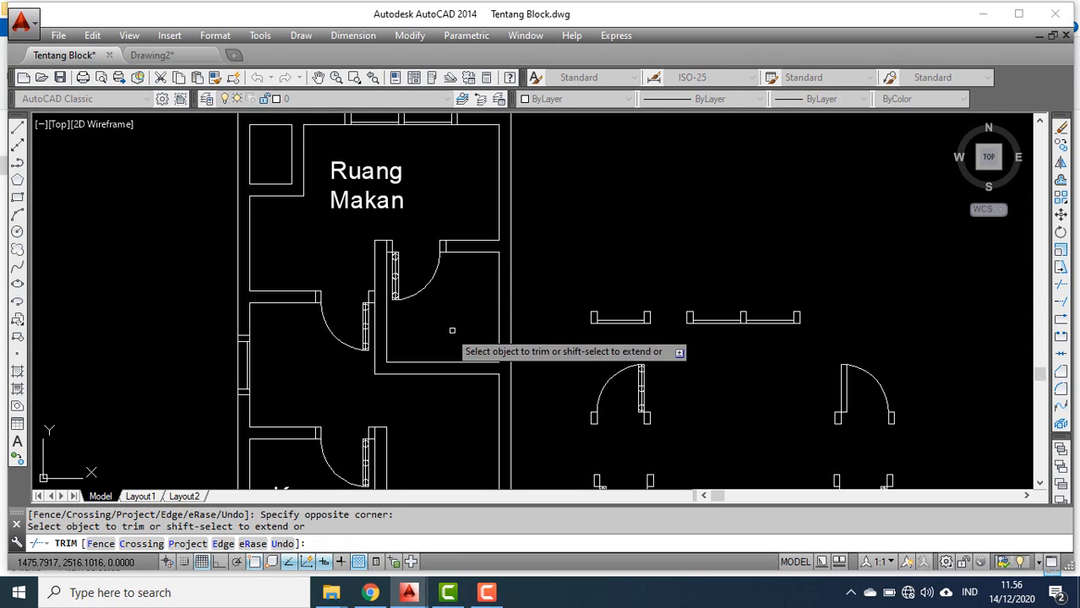
{"action": "scroll", "coordinate": [427, 319], "scroll_direction": "down", "scroll_amount": 3}
{"action": "middle_click_drag", "start_coordinate": [411, 329], "coordinate": [403, 321]}
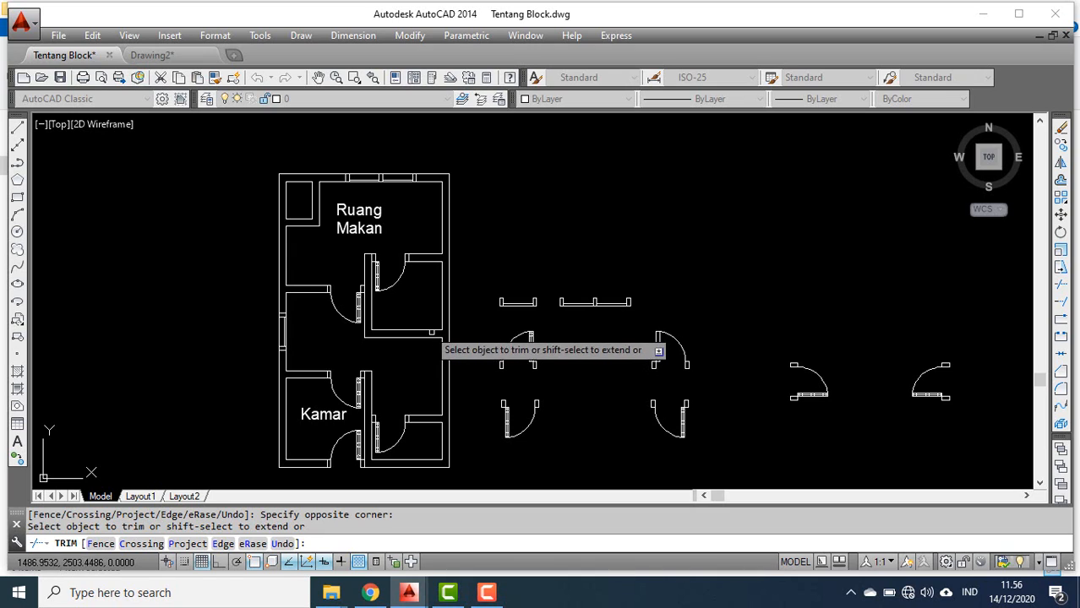
{"action": "middle_click_drag", "start_coordinate": [437, 346], "coordinate": [406, 322]}
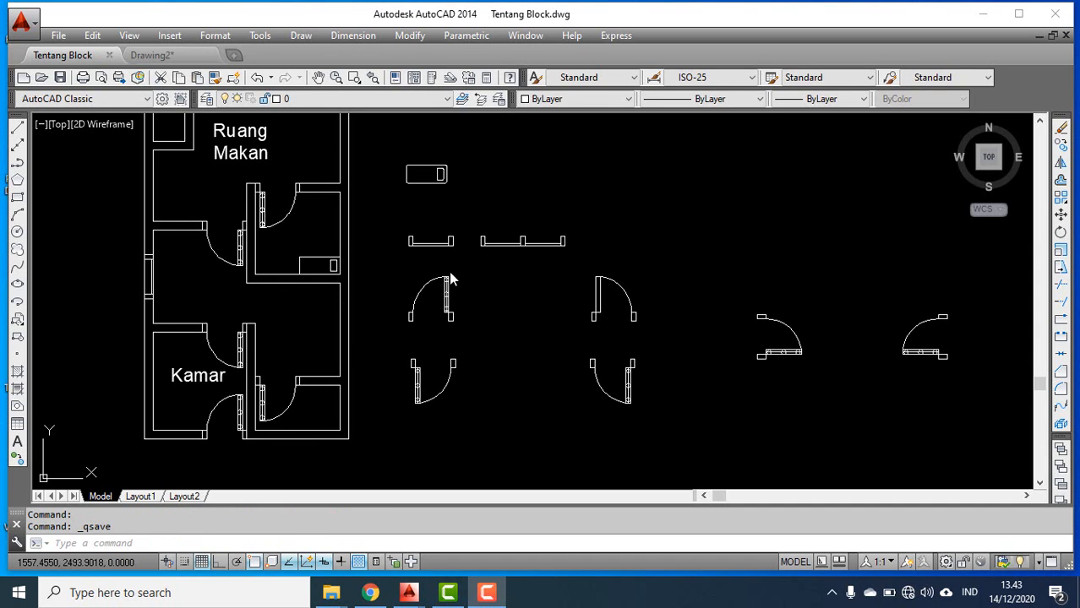
- Examine the objects making up the bed in the room below Ruang Makan and the matching bed outside the floor plan
{"action": "left_click", "coordinate": [410, 202]}
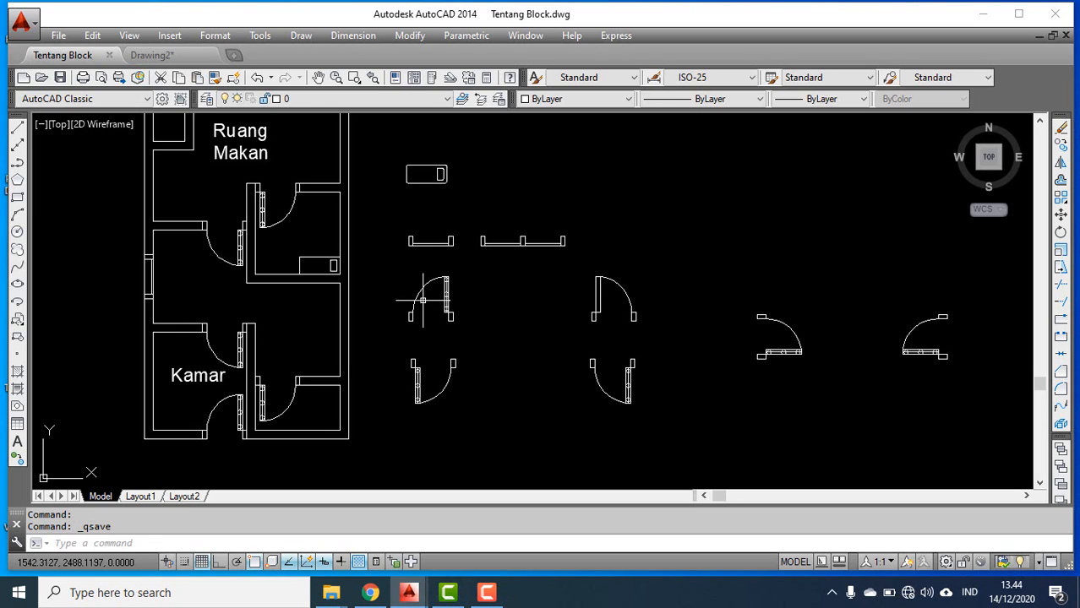
{"action": "scroll", "coordinate": [429, 282], "scroll_direction": "up", "scroll_amount": 3}
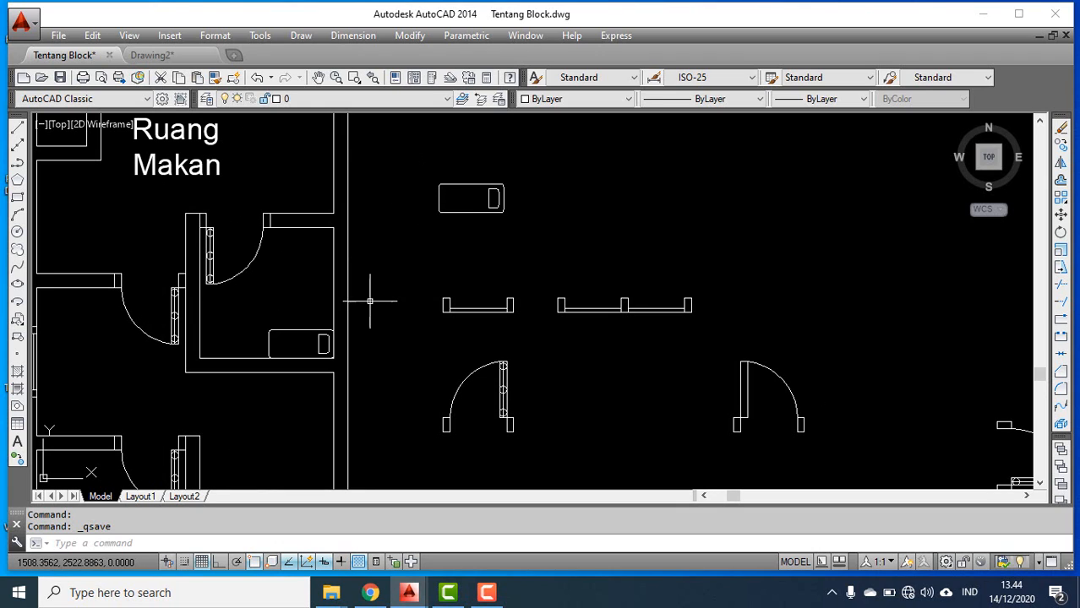
{"action": "scroll", "coordinate": [307, 363], "scroll_direction": "down", "scroll_amount": 4}
{"action": "scroll", "coordinate": [279, 338], "scroll_direction": "up", "scroll_amount": 2}
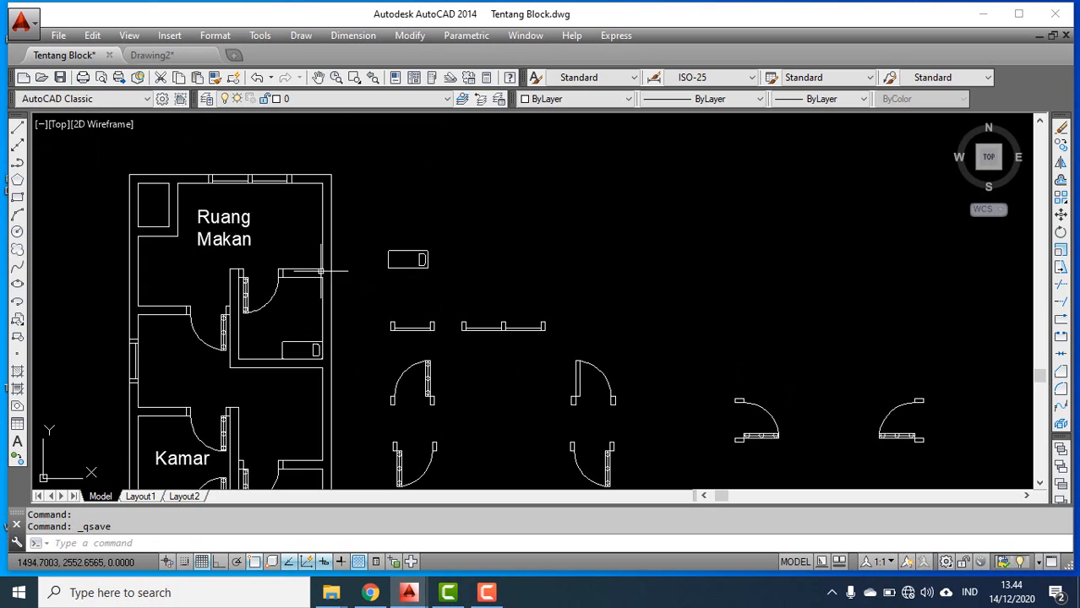
{"action": "scroll", "coordinate": [273, 324], "scroll_direction": "up", "scroll_amount": 2}
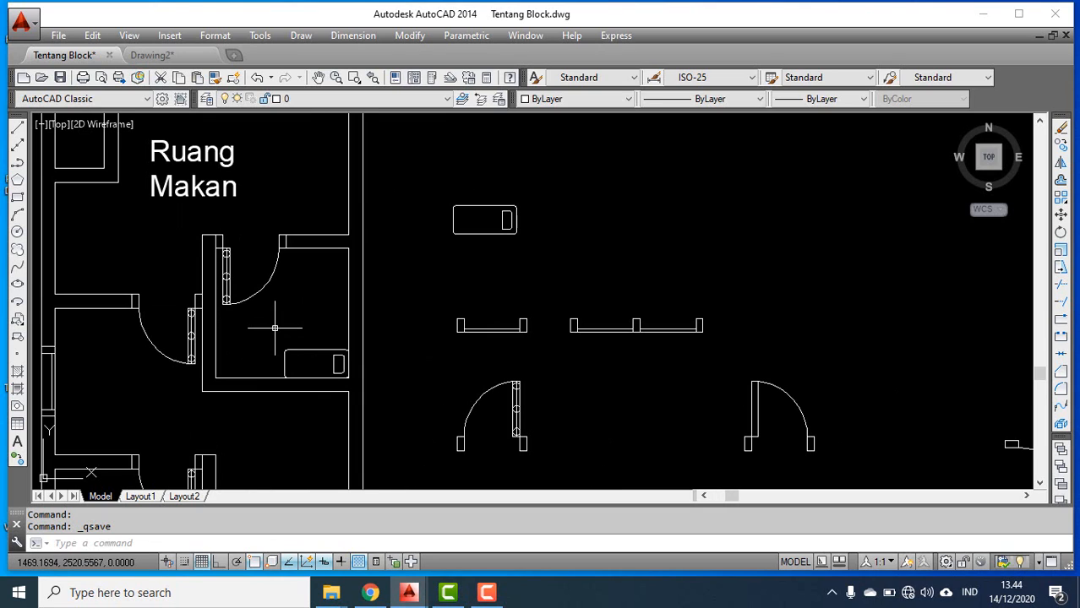
{"action": "left_click", "coordinate": [275, 334]}
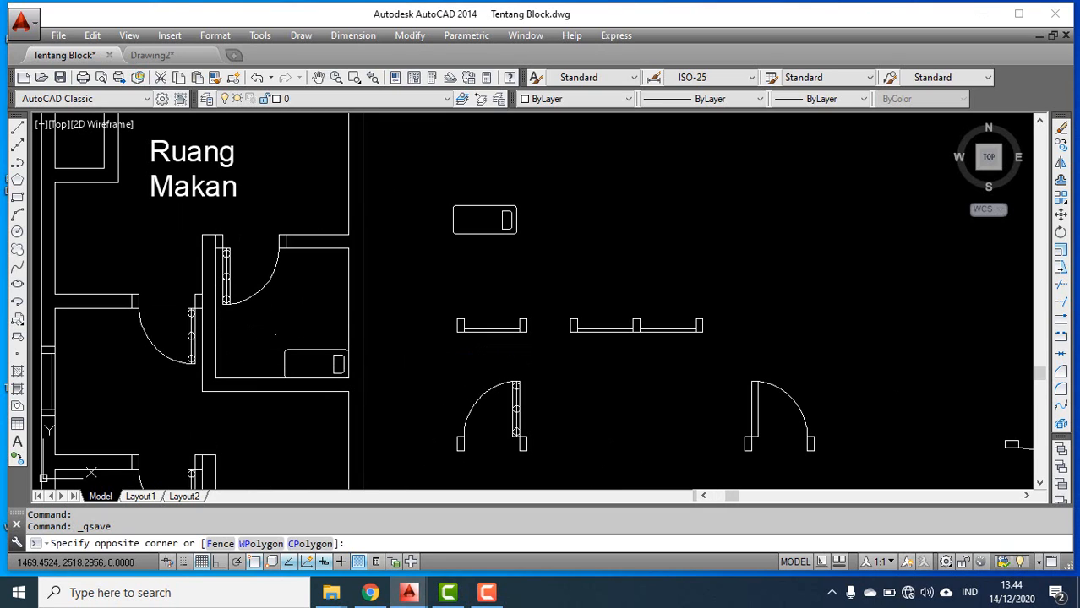
{"action": "left_click", "coordinate": [352, 383]}
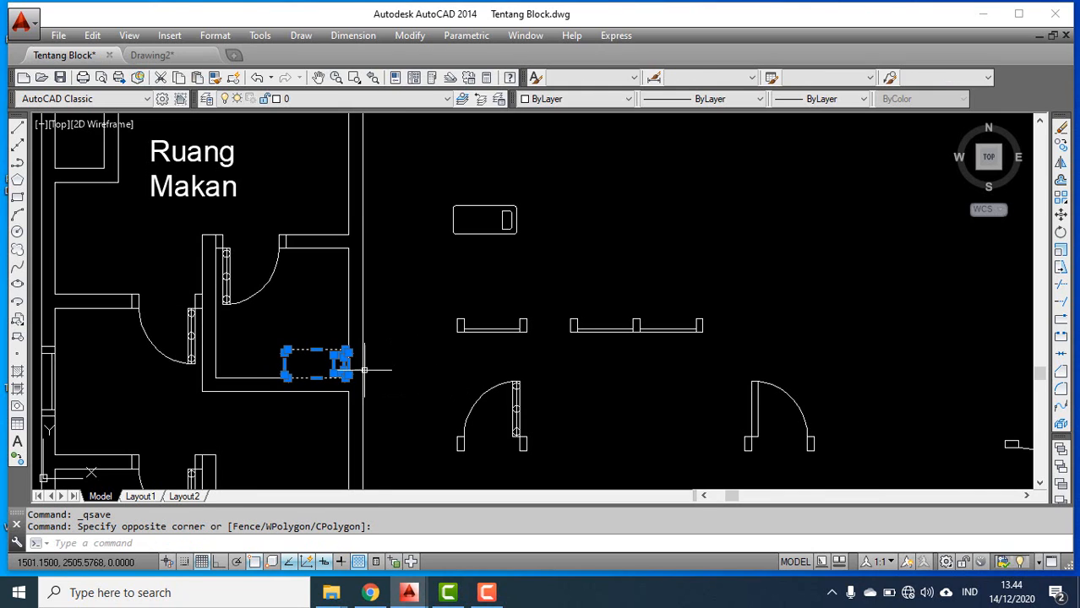
{"action": "key", "text": "Escape"}
{"action": "left_click", "coordinate": [439, 199]}
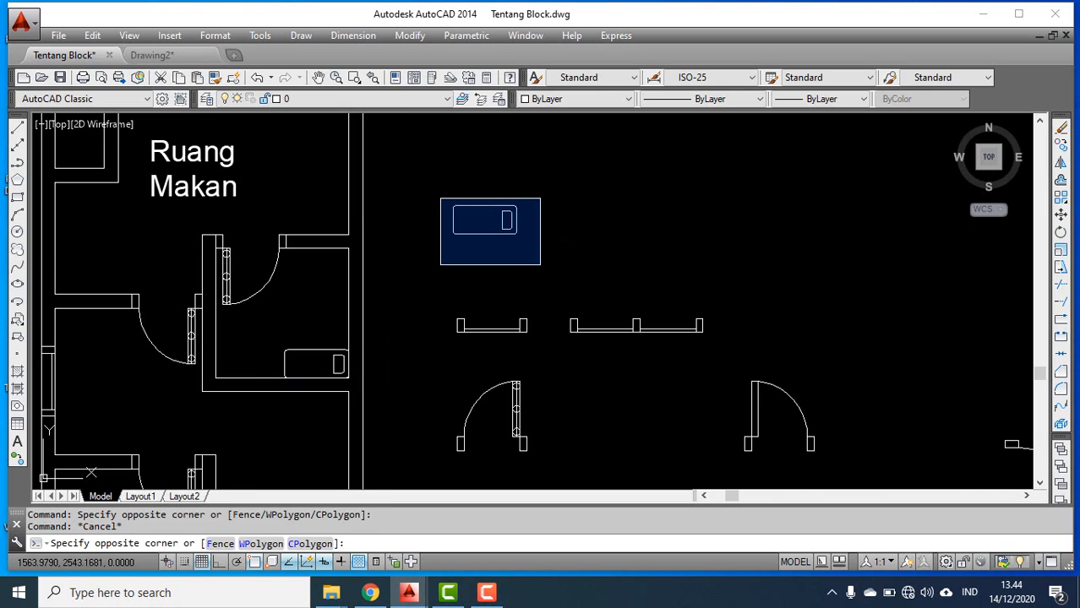
{"action": "left_click", "coordinate": [552, 272]}
{"action": "left_click", "coordinate": [551, 271]}
{"action": "key", "text": "Escape"}
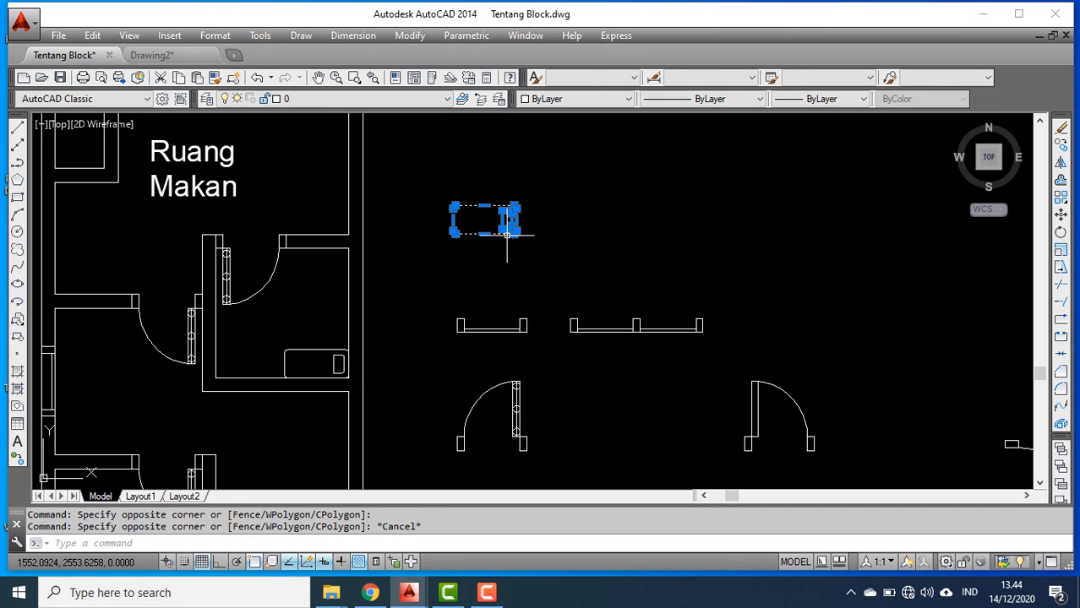
{"action": "key", "text": "Escape"}
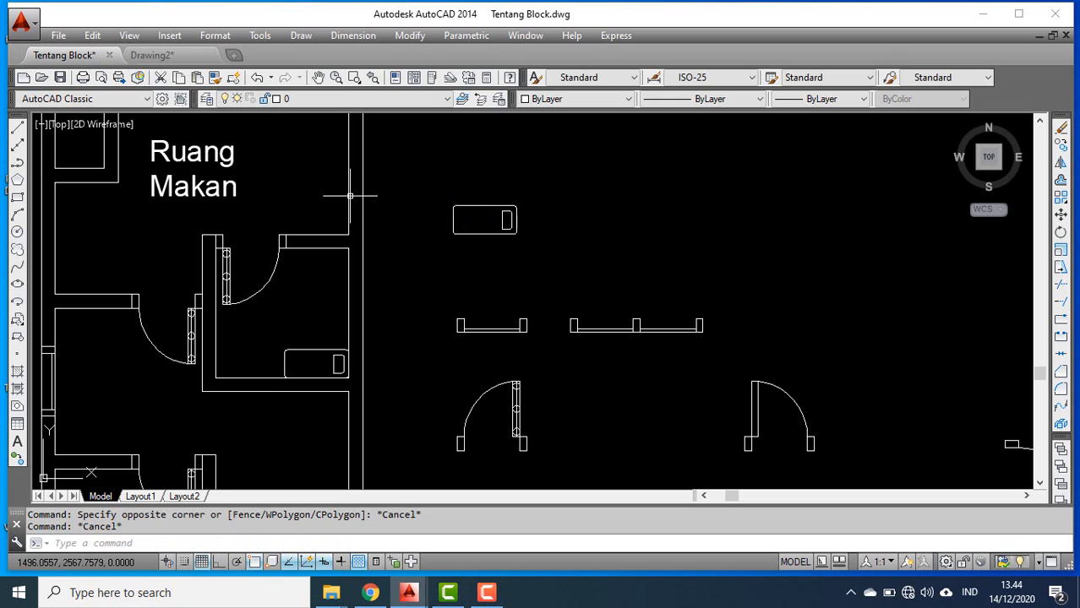
- Start a block definition named RanjangSingle with its base point at the midpoint of the pillow-side edge of the bed outside the floor plan
{"action": "left_click", "coordinate": [16, 339]}
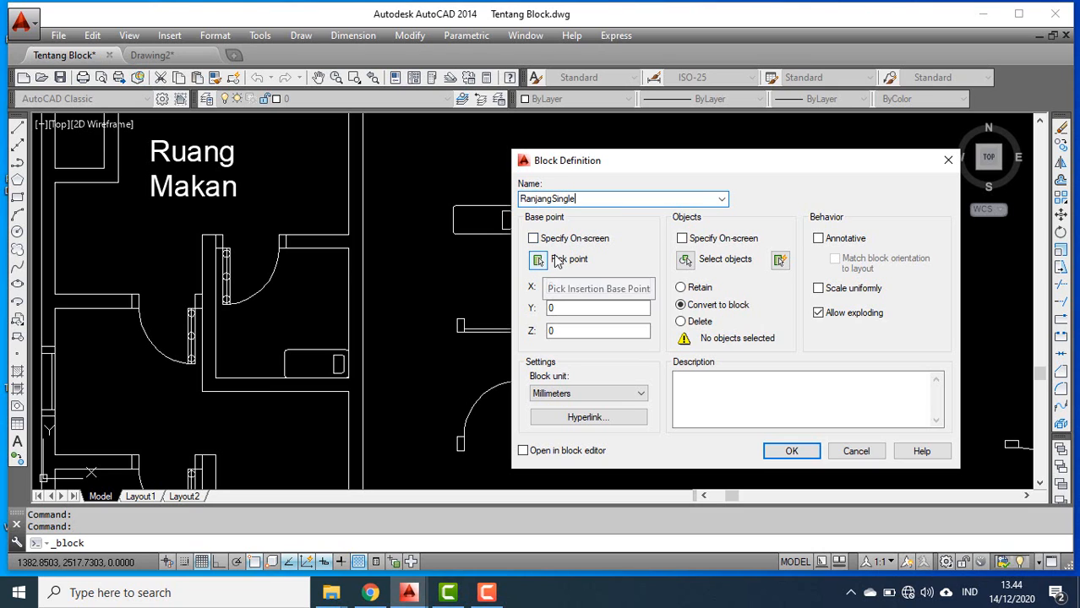
{"action": "left_click_drag", "start_coordinate": [586, 167], "coordinate": [653, 153]}
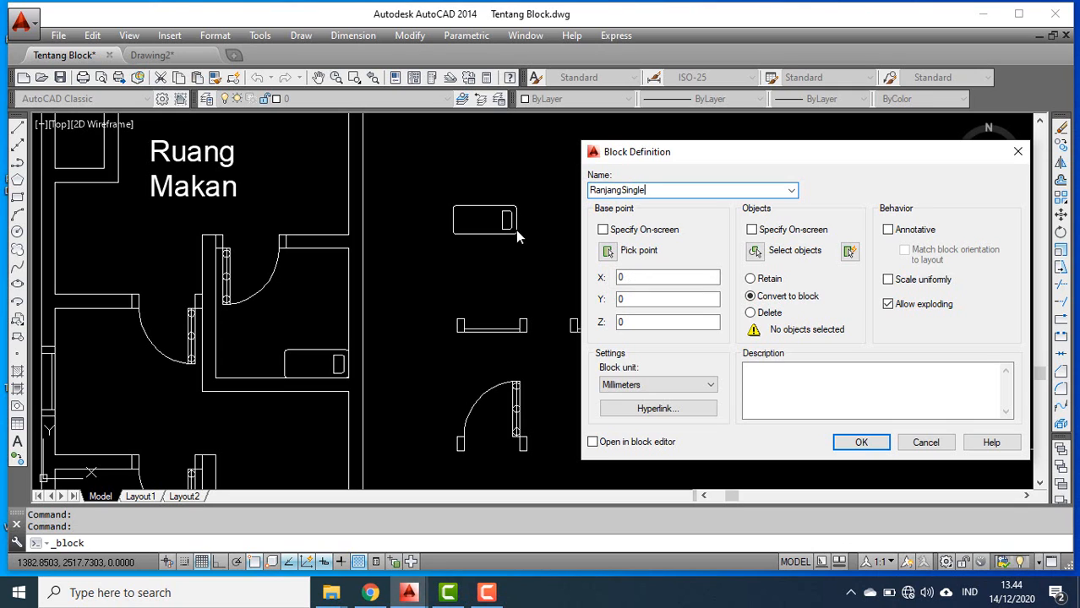
{"action": "left_click", "coordinate": [608, 250]}
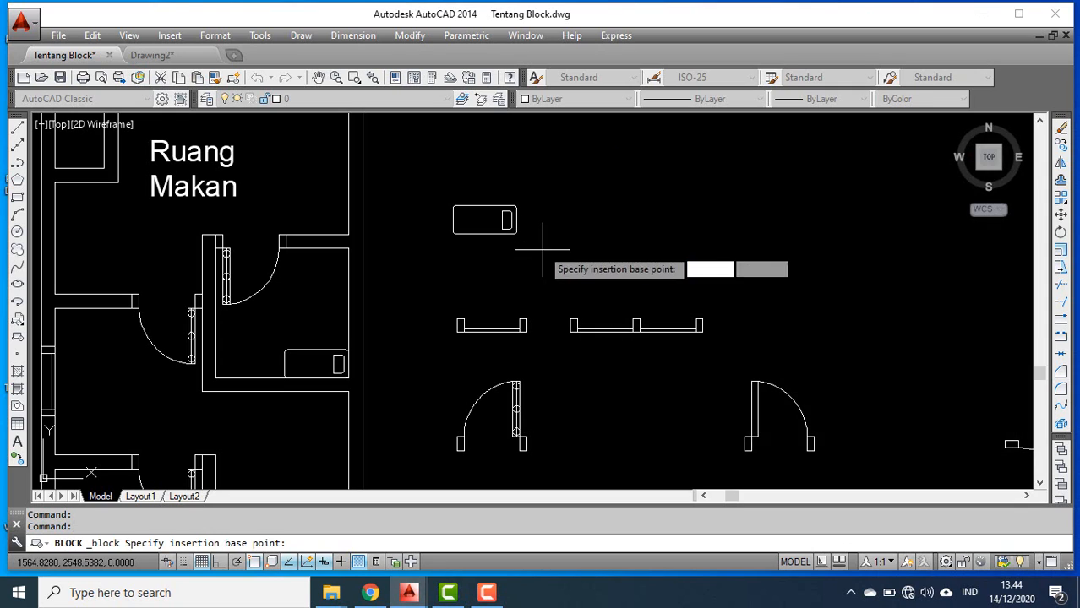
{"action": "scroll", "coordinate": [536, 237], "scroll_direction": "up", "scroll_amount": 2}
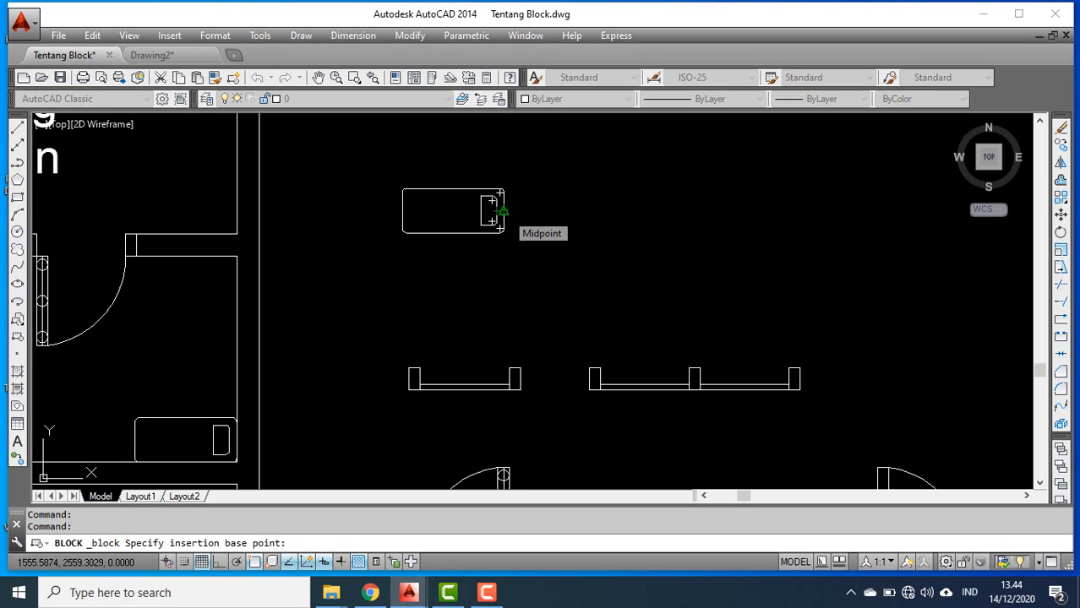
{"action": "left_click", "coordinate": [501, 211]}
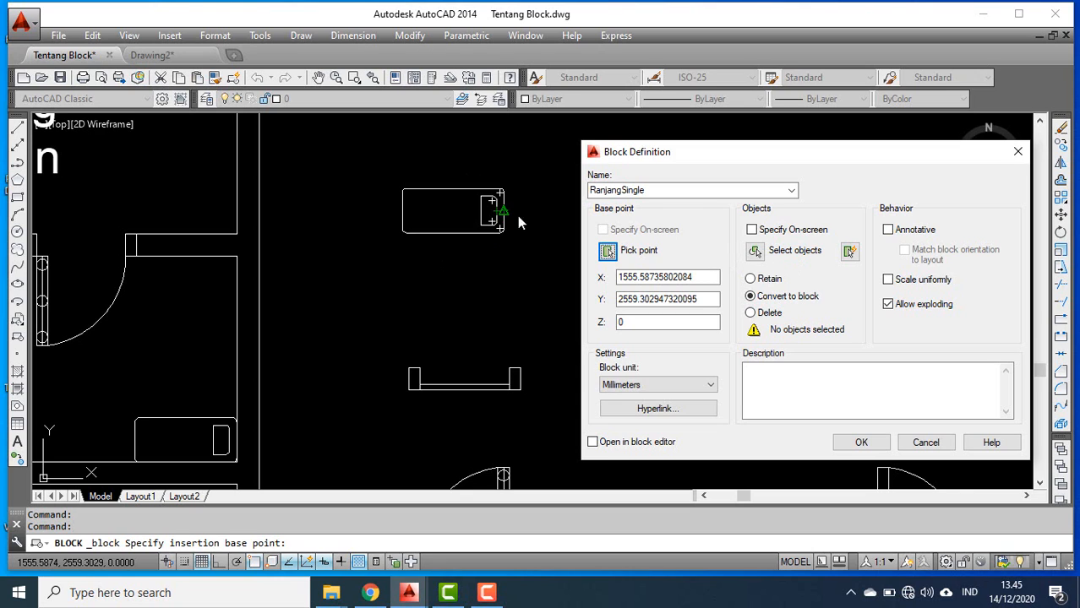
- Select the outline and pillow of the bed outside the floor plan as the objects of the RanjangSingle block
{"action": "left_click", "coordinate": [757, 256]}
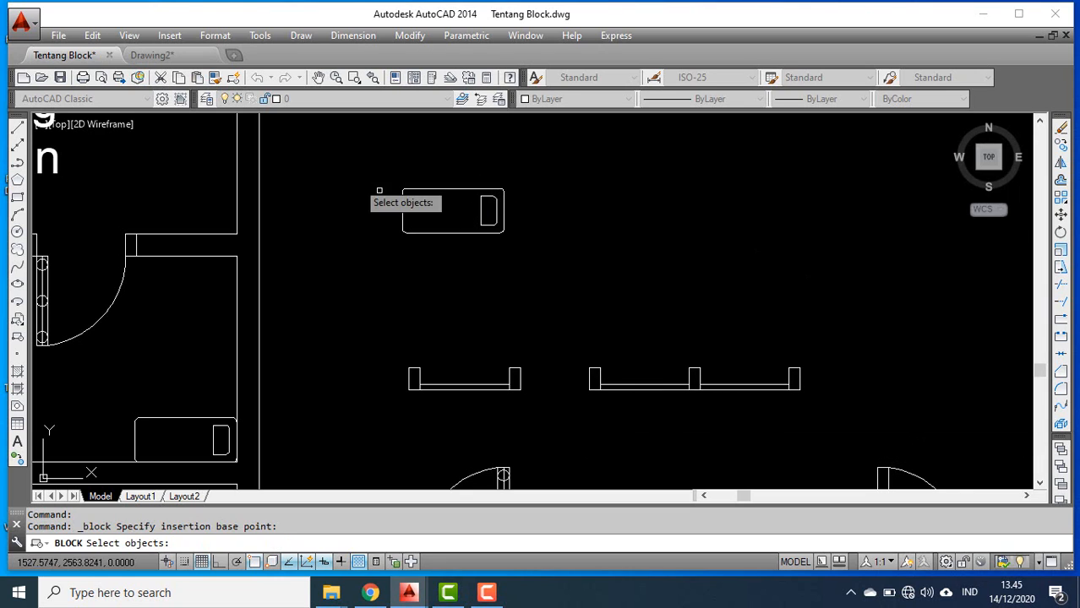
{"action": "left_click", "coordinate": [363, 169]}
{"action": "left_click", "coordinate": [560, 248]}
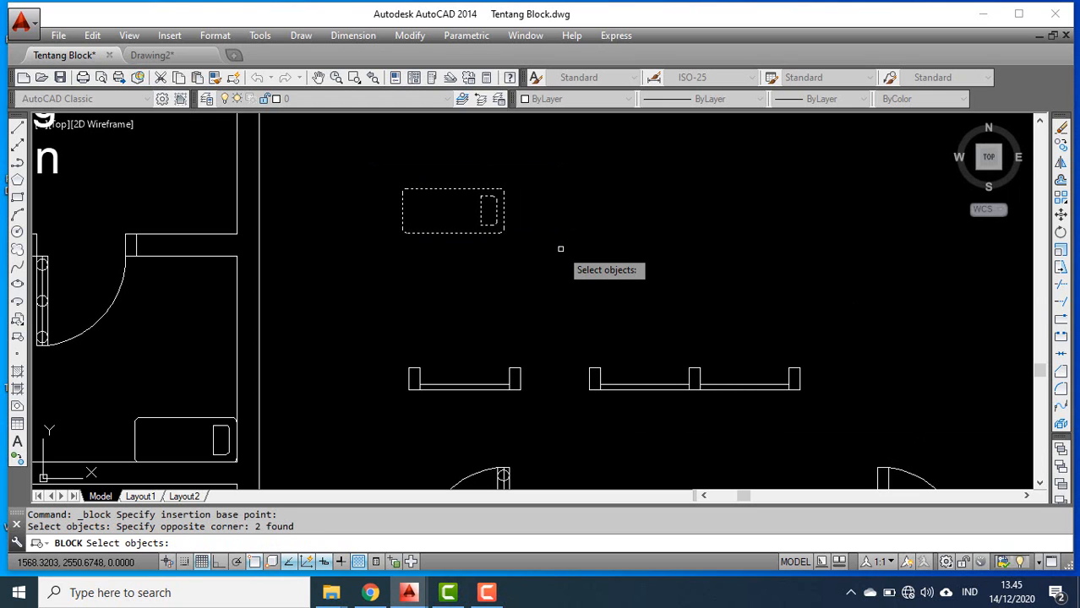
{"action": "key", "text": "Return"}
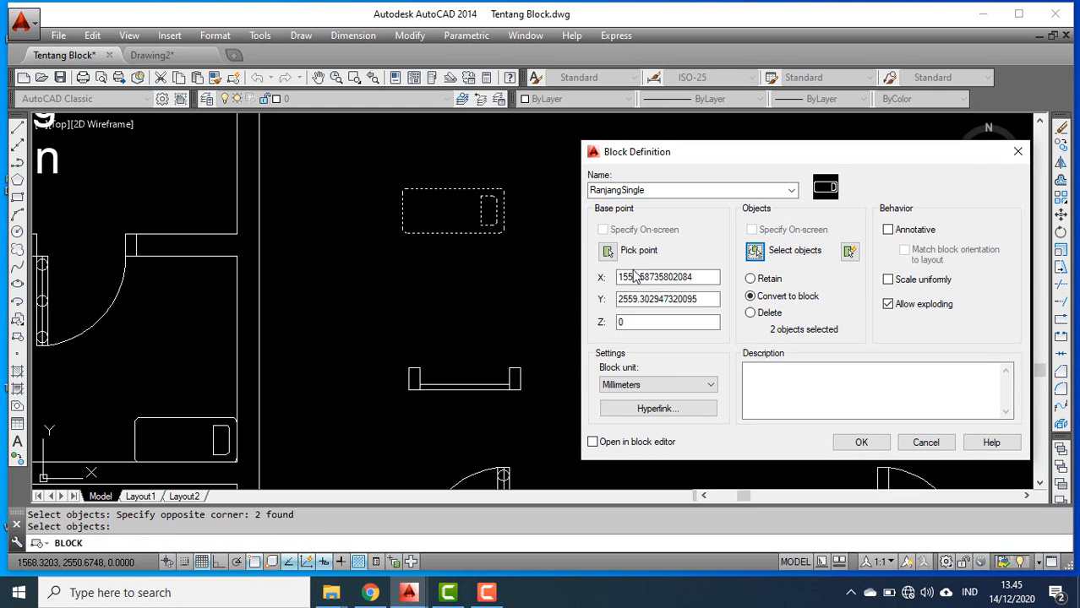
- Add the description Ranjang Single 120x200 cm and complete the RanjangSingle block definition
{"action": "left_click", "coordinate": [770, 381]}
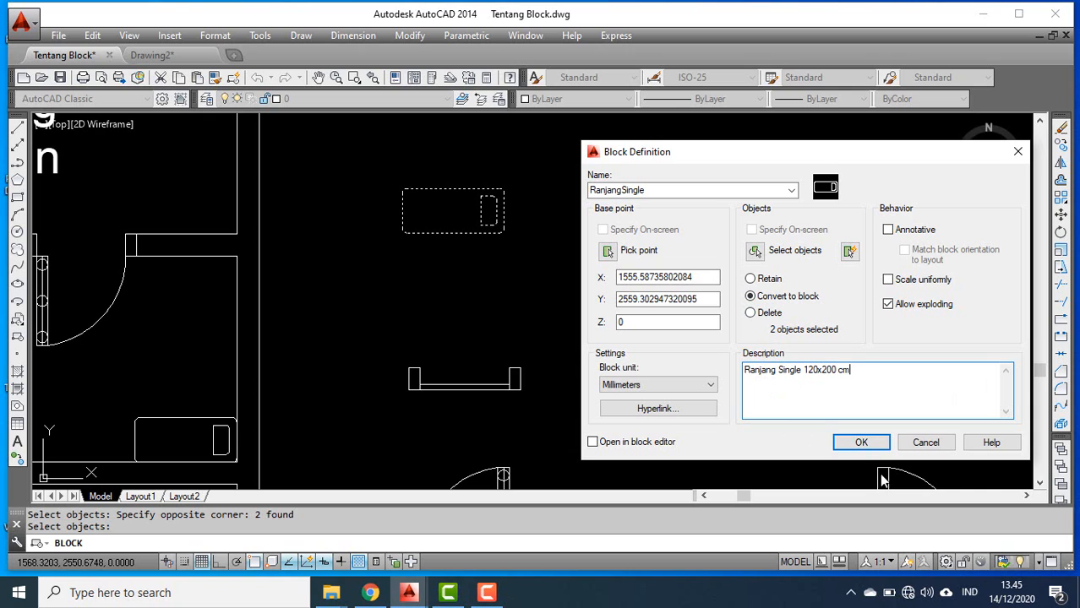
{"action": "left_click", "coordinate": [861, 442]}
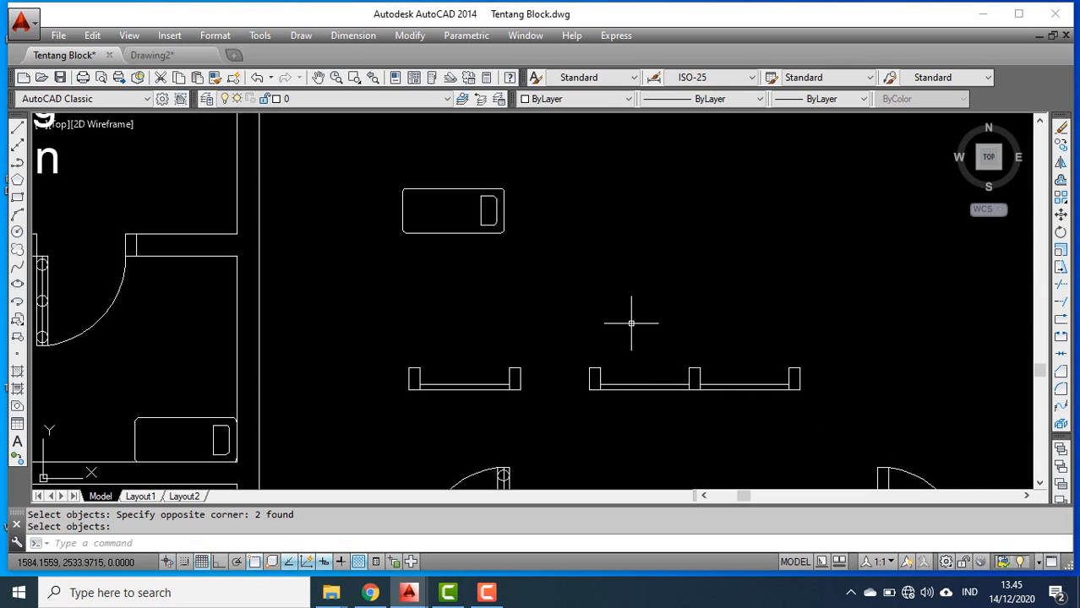
- Delete the outline and pillow of the loose bed in the room below Ruang Makan
{"action": "scroll", "coordinate": [465, 280], "scroll_direction": "down", "scroll_amount": 2}
{"action": "middle_click_drag", "start_coordinate": [465, 279], "coordinate": [598, 232]}
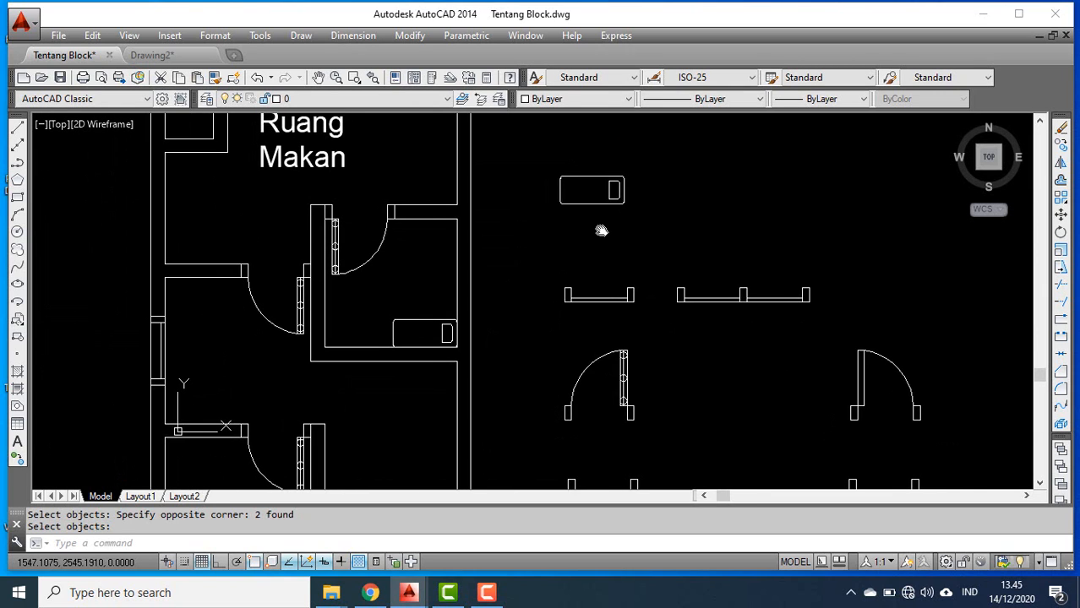
{"action": "mouse_move", "coordinate": [402, 256]}
{"action": "middle_mouse_down"}
{"action": "mouse_move", "coordinate": [401, 325]}
{"action": "mouse_move", "coordinate": [365, 319]}
{"action": "mouse_move", "coordinate": [395, 252]}
{"action": "middle_mouse_up"}
{"action": "scroll", "coordinate": [363, 320], "scroll_direction": "down", "scroll_amount": 2}
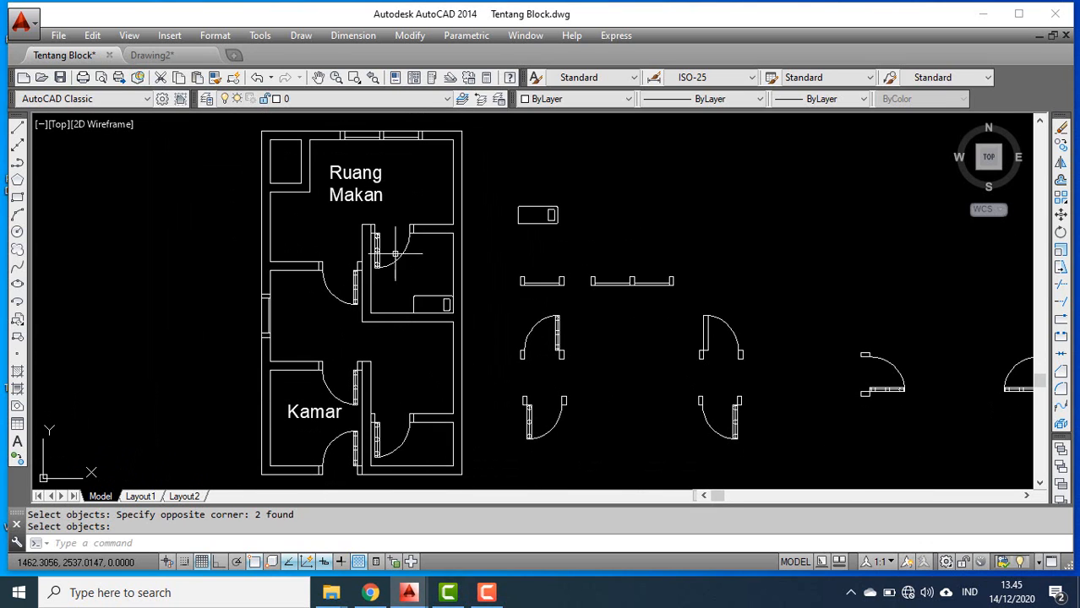
{"action": "middle_click_drag", "start_coordinate": [441, 443], "coordinate": [424, 399]}
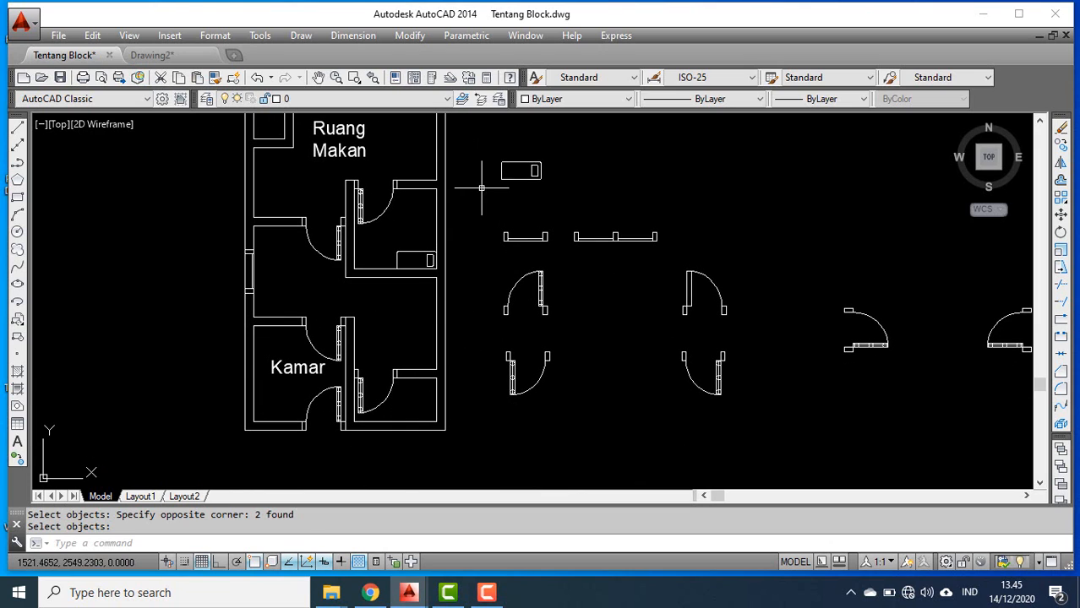
{"action": "left_click", "coordinate": [394, 243]}
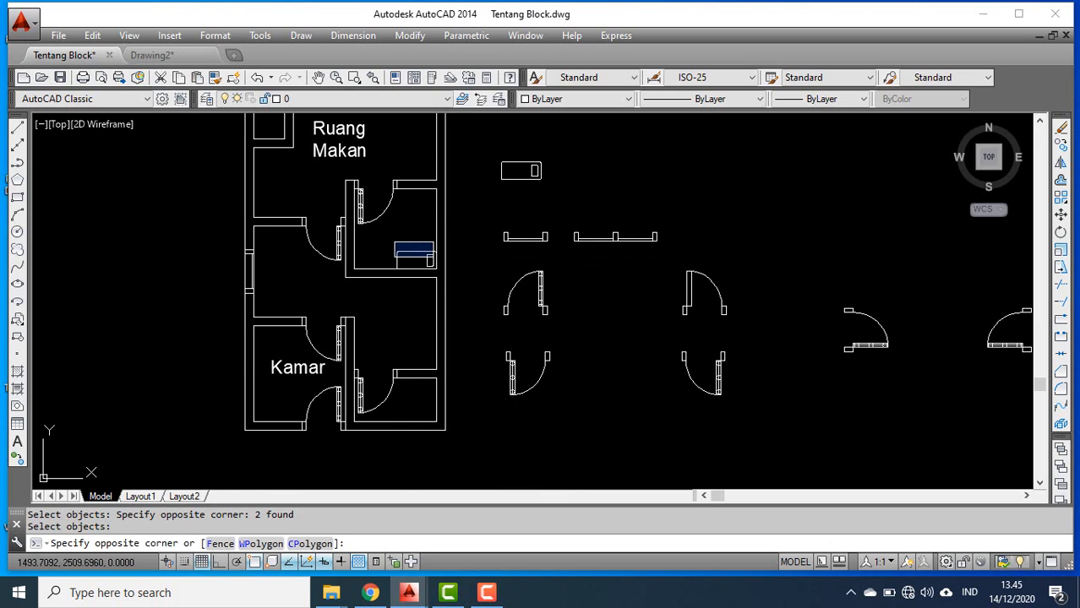
{"action": "left_click", "coordinate": [440, 272]}
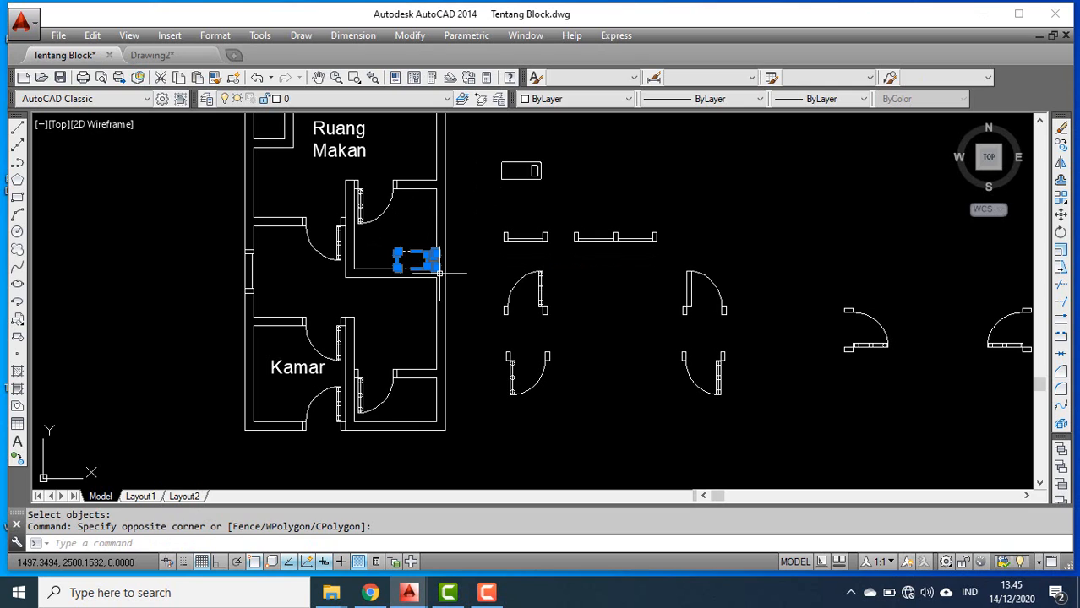
{"action": "key", "text": "Delete"}
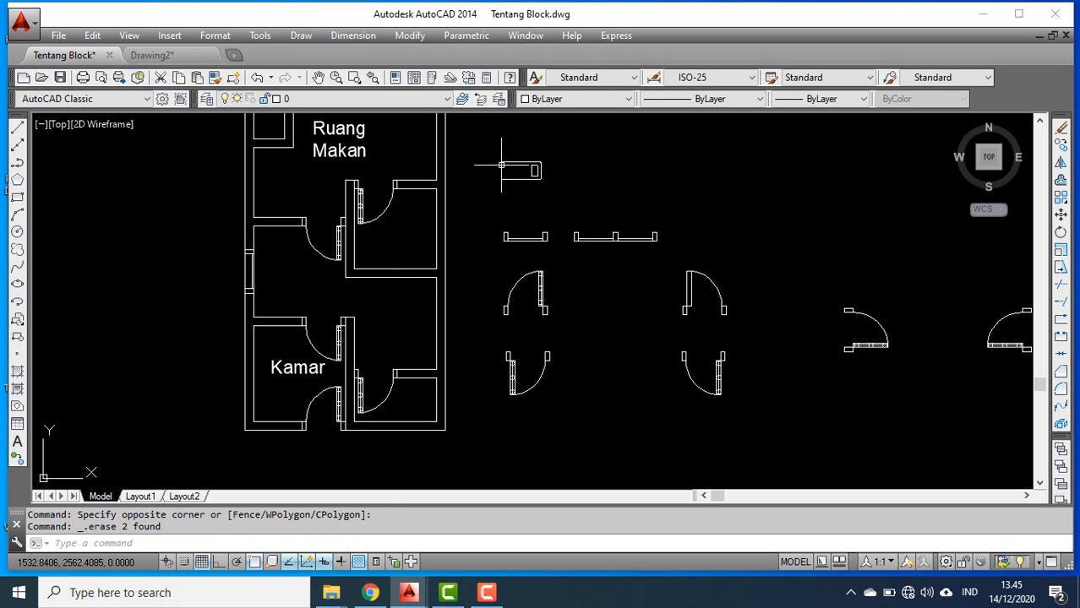
- Insert the RanjangSingle block at scale 1 and angle 0 in the room below Ruang Makan, its pillow edge against the outer wall
{"action": "left_click", "coordinate": [16, 321]}
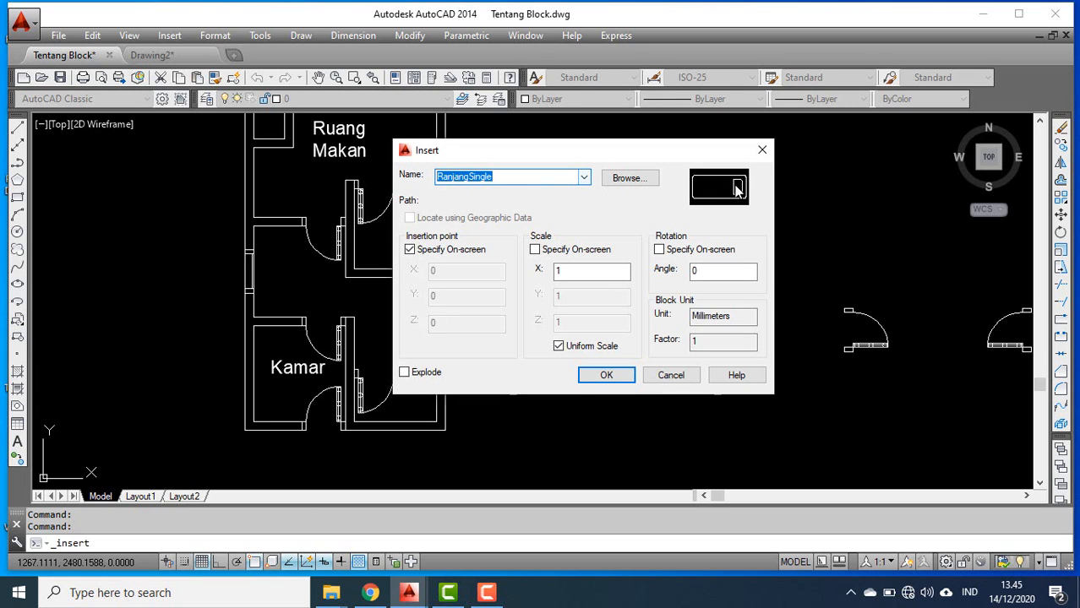
{"action": "left_click", "coordinate": [607, 376]}
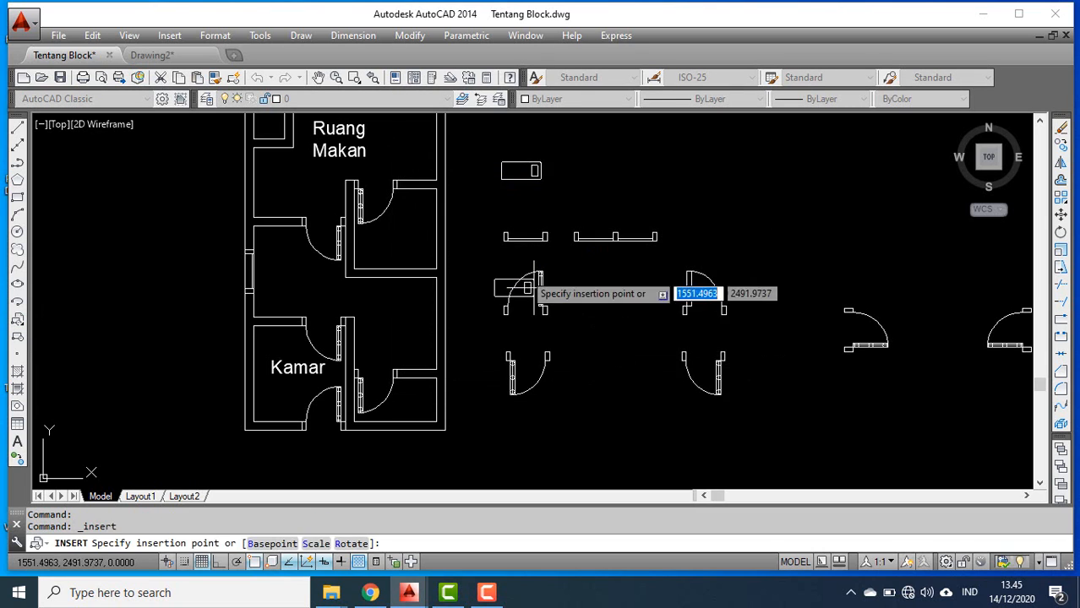
{"action": "scroll", "coordinate": [432, 249], "scroll_direction": "up", "scroll_amount": 4}
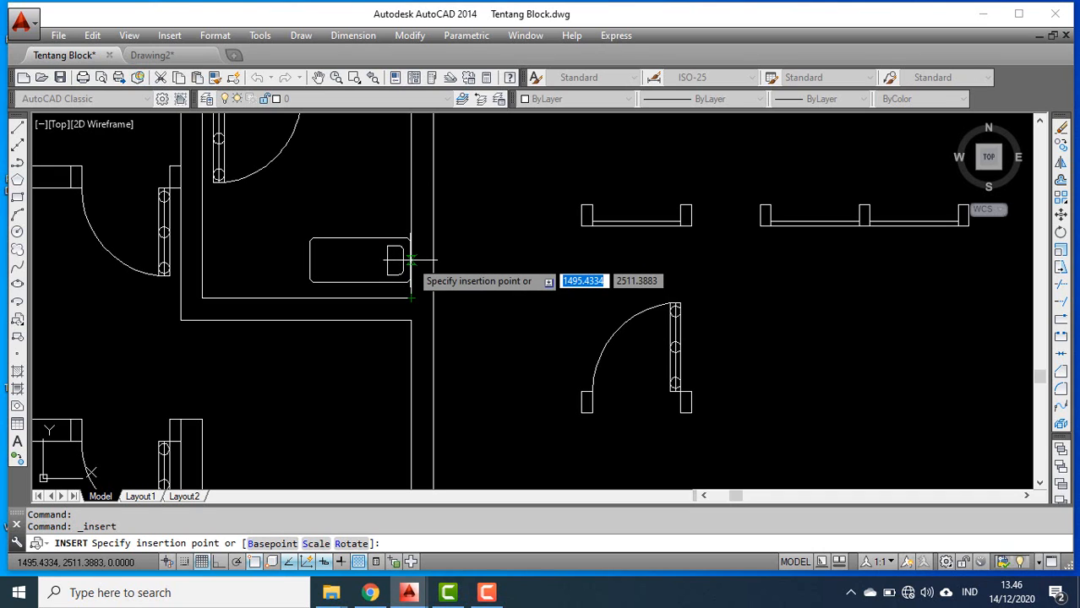
{"action": "left_click", "coordinate": [410, 248]}
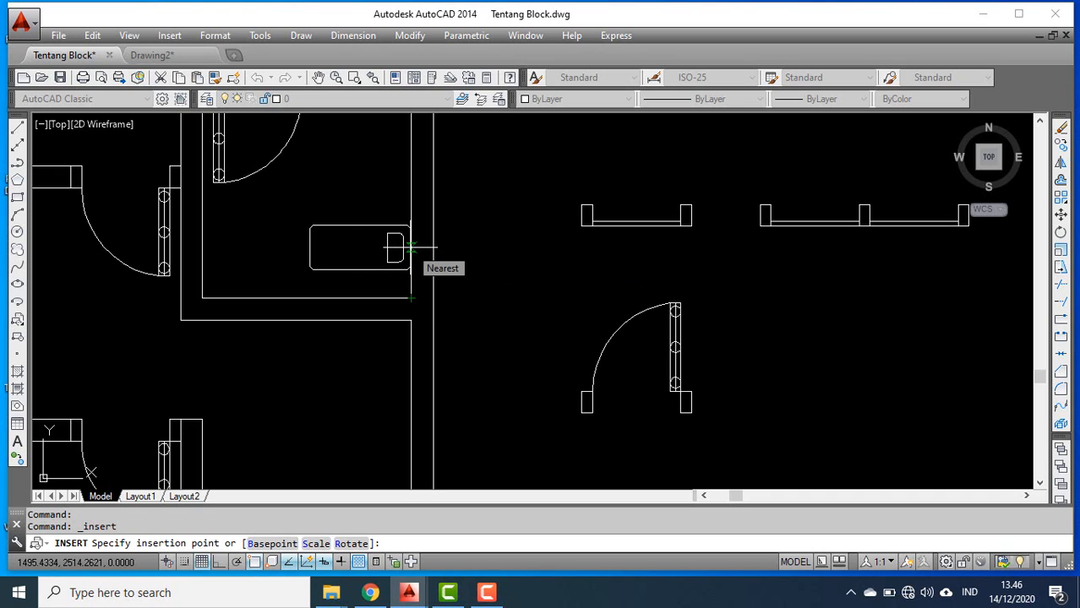
- Insert another RanjangSingle block at scale 1 and angle 0 against the outer wall of the lowest room beside Kamar
{"action": "scroll", "coordinate": [452, 270], "scroll_direction": "down", "scroll_amount": 1}
{"action": "scroll", "coordinate": [453, 270], "scroll_direction": "up", "scroll_amount": 1}
{"action": "middle_click_drag", "start_coordinate": [452, 262], "coordinate": [448, 228]}
{"action": "scroll", "coordinate": [449, 251], "scroll_direction": "down", "scroll_amount": 2}
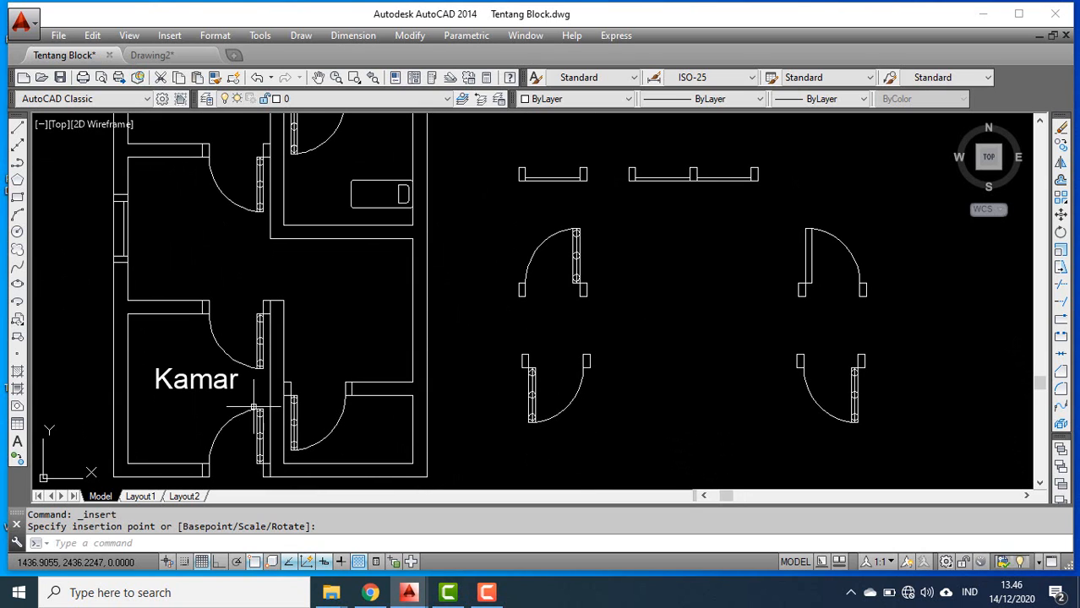
{"action": "left_click", "coordinate": [20, 336]}
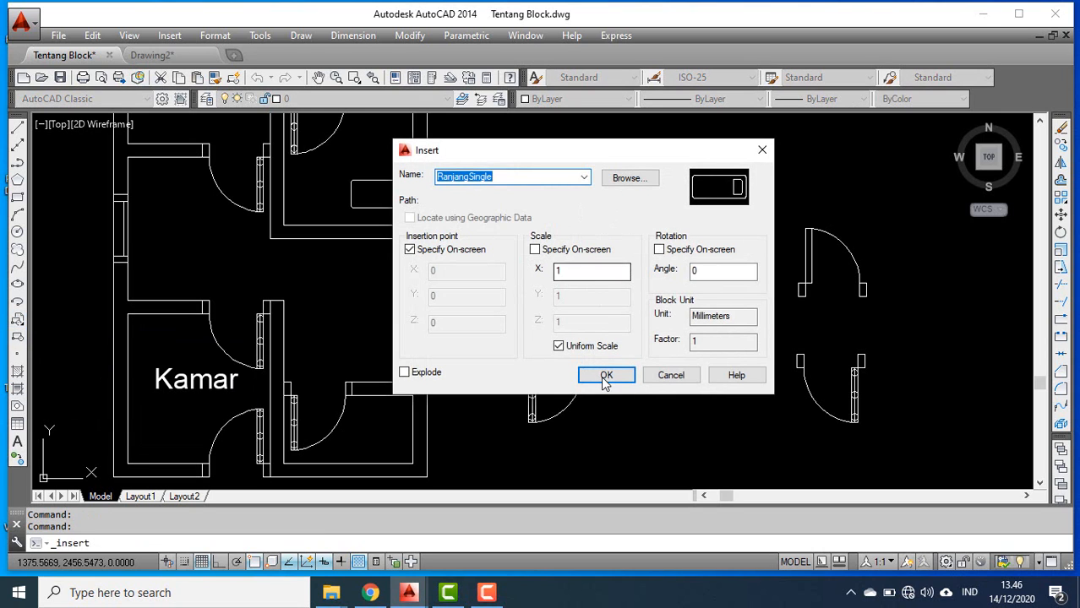
{"action": "left_click", "coordinate": [605, 377]}
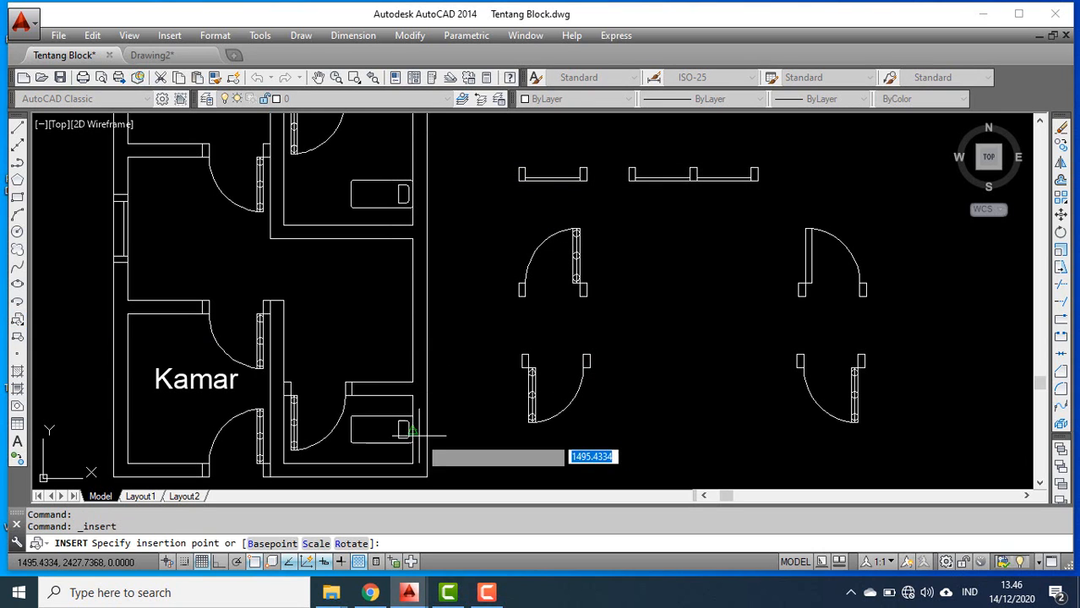
{"action": "left_click", "coordinate": [413, 430]}
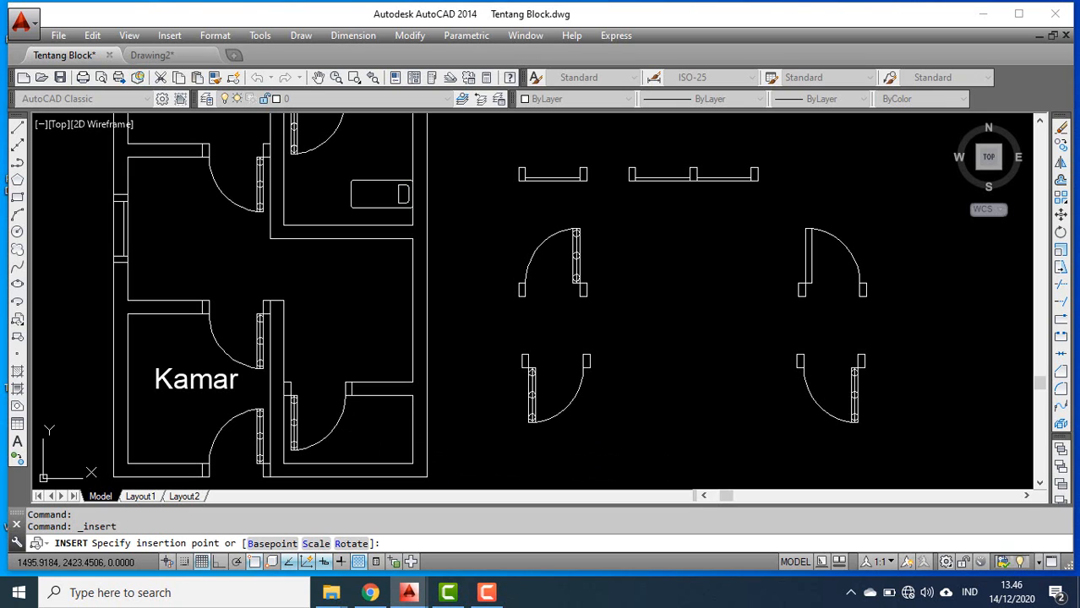
- Examine the two inserted beds in the floor plan and the furniture, window and door symbols drawn beside it
{"action": "scroll", "coordinate": [389, 435], "scroll_direction": "up", "scroll_amount": 5}
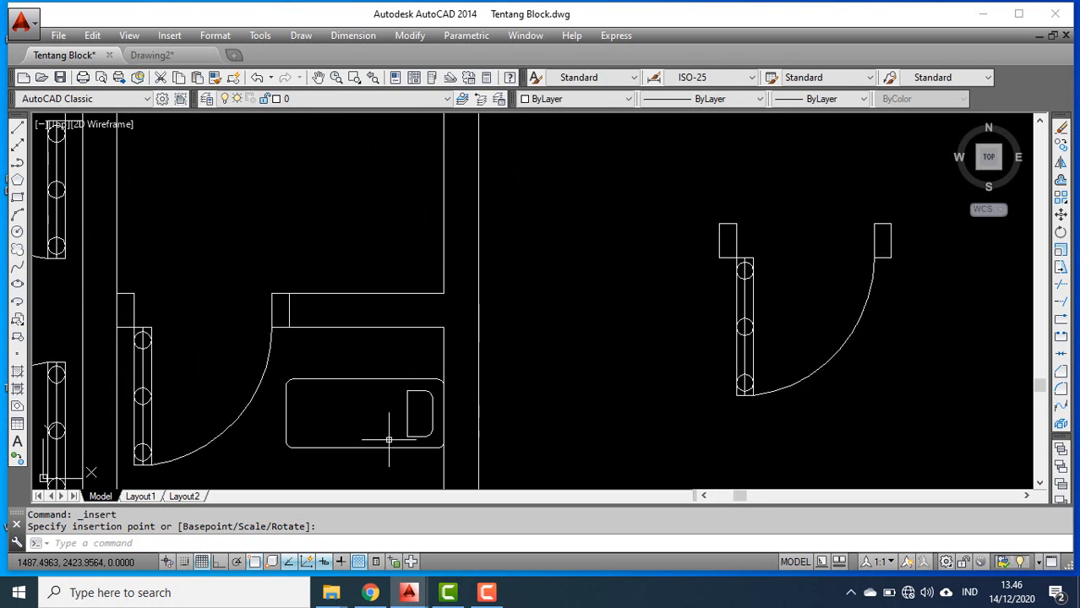
{"action": "scroll", "coordinate": [440, 418], "scroll_direction": "down", "scroll_amount": 2}
{"action": "scroll", "coordinate": [371, 385], "scroll_direction": "down", "scroll_amount": 5}
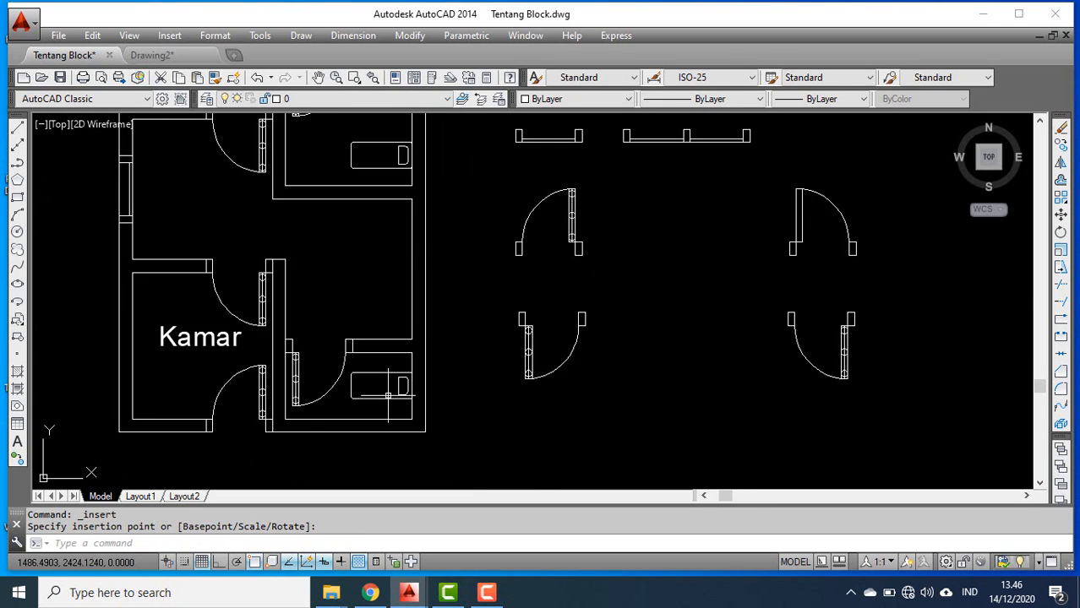
{"action": "scroll", "coordinate": [402, 309], "scroll_direction": "up", "scroll_amount": 2}
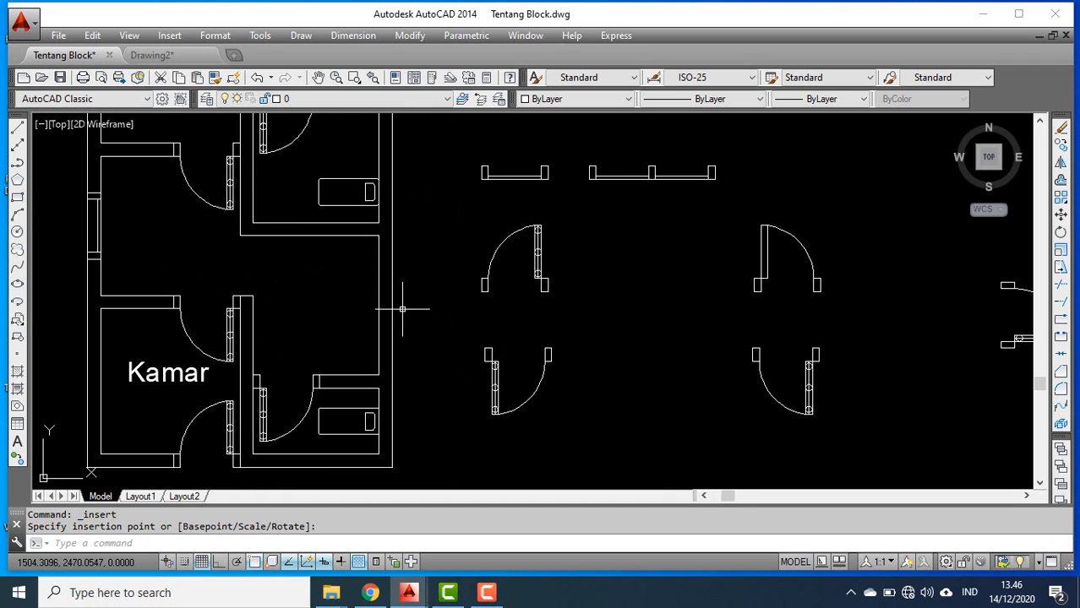
{"action": "scroll", "coordinate": [408, 304], "scroll_direction": "down", "scroll_amount": 3}
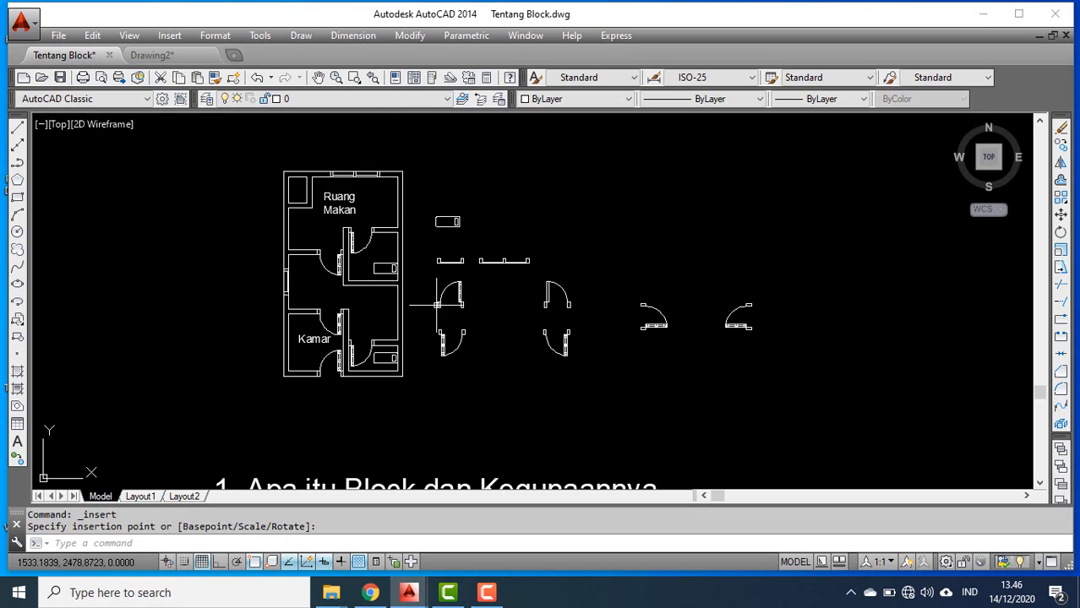
{"action": "scroll", "coordinate": [437, 304], "scroll_direction": "up", "scroll_amount": 2}
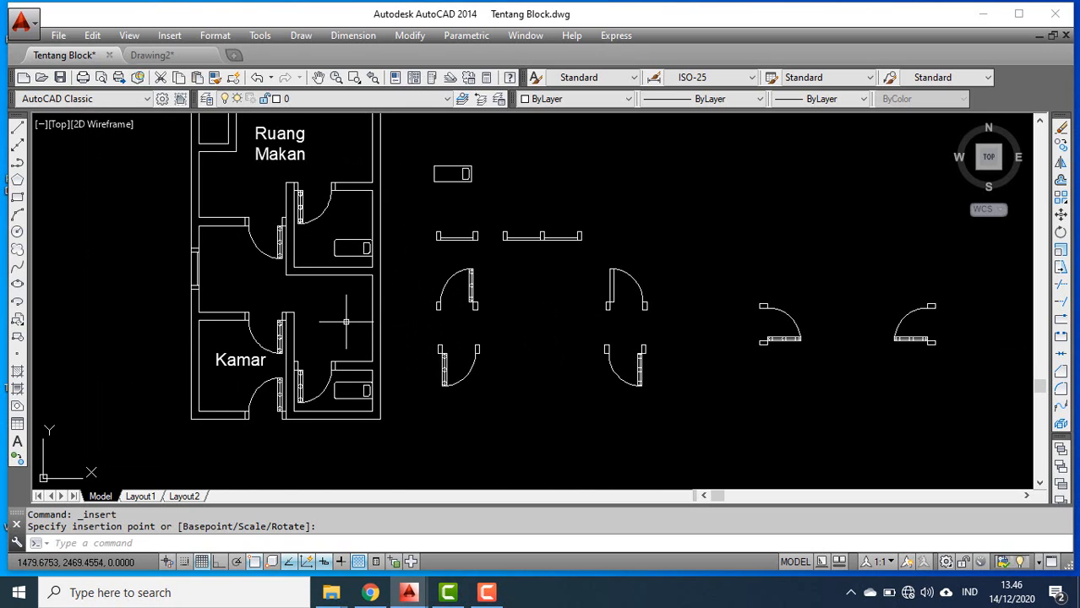
{"action": "scroll", "coordinate": [342, 335], "scroll_direction": "down", "scroll_amount": 2}
{"action": "middle_click_drag", "start_coordinate": [348, 335], "coordinate": [343, 345]}
{"action": "scroll", "coordinate": [343, 345], "scroll_direction": "up", "scroll_amount": 2}
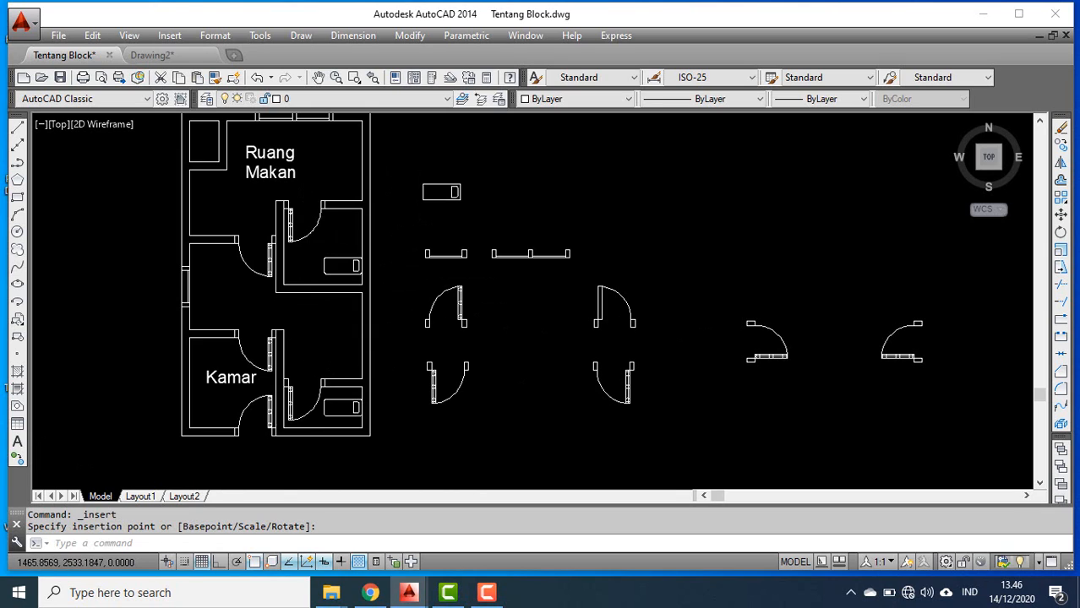
{"action": "scroll", "coordinate": [312, 232], "scroll_direction": "down", "scroll_amount": 2}
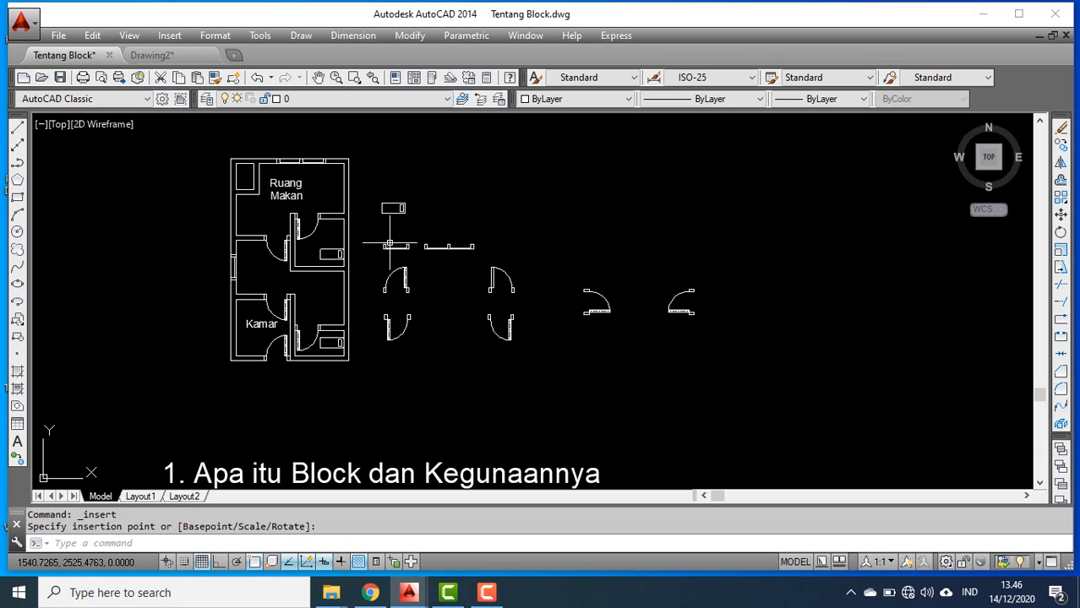
- Switch to File Explorer and open the drawing detail pondasi struktur cakar ayam from the Rumah Tinggal folder
{"action": "mouse_move", "coordinate": [326, 604]}
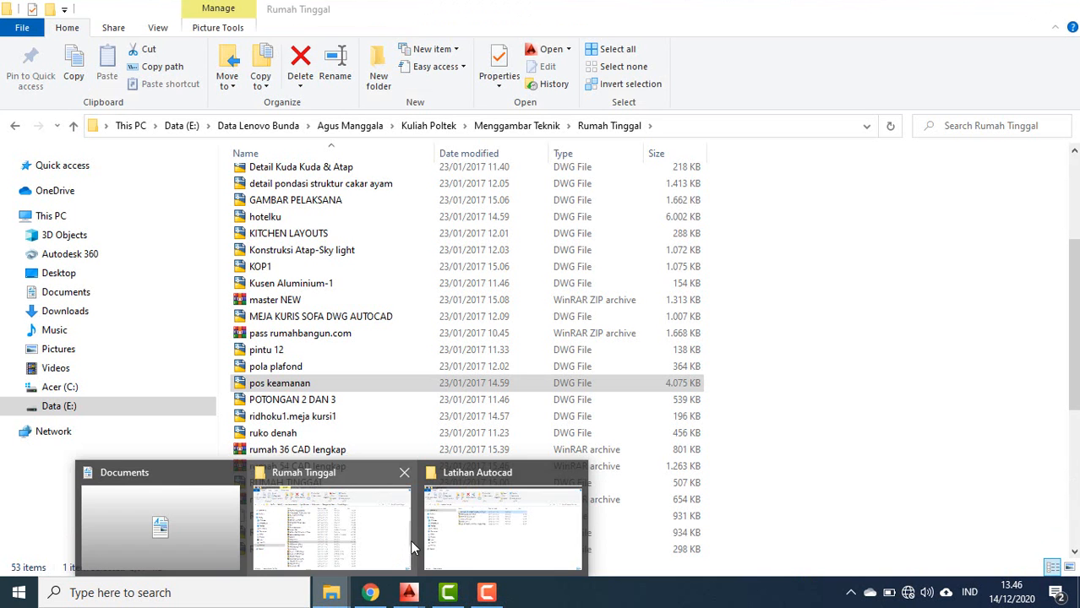
{"action": "left_click", "coordinate": [409, 540]}
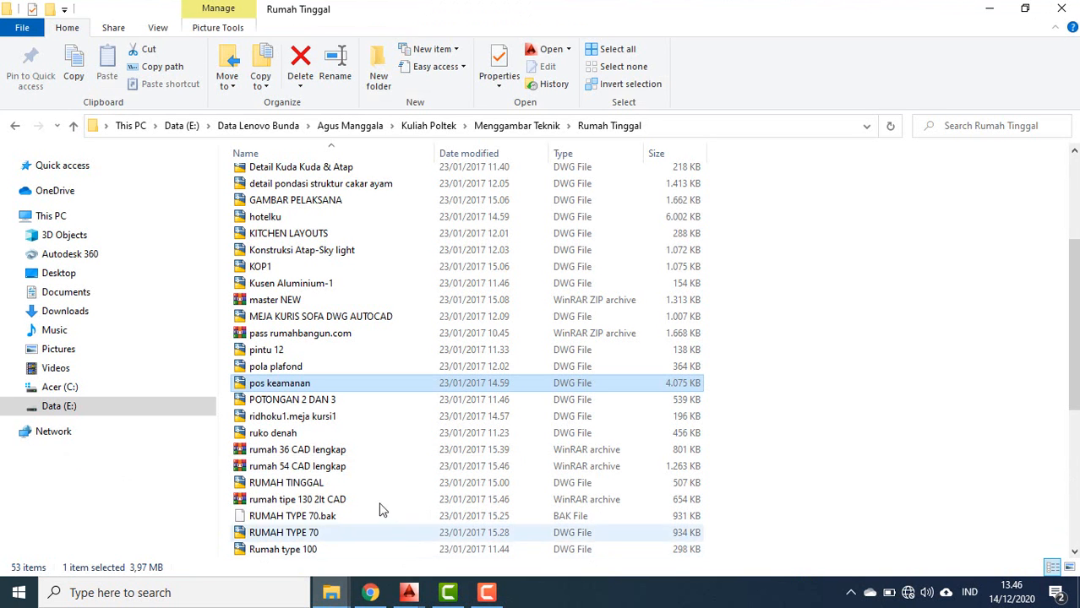
{"action": "mouse_move", "coordinate": [338, 596]}
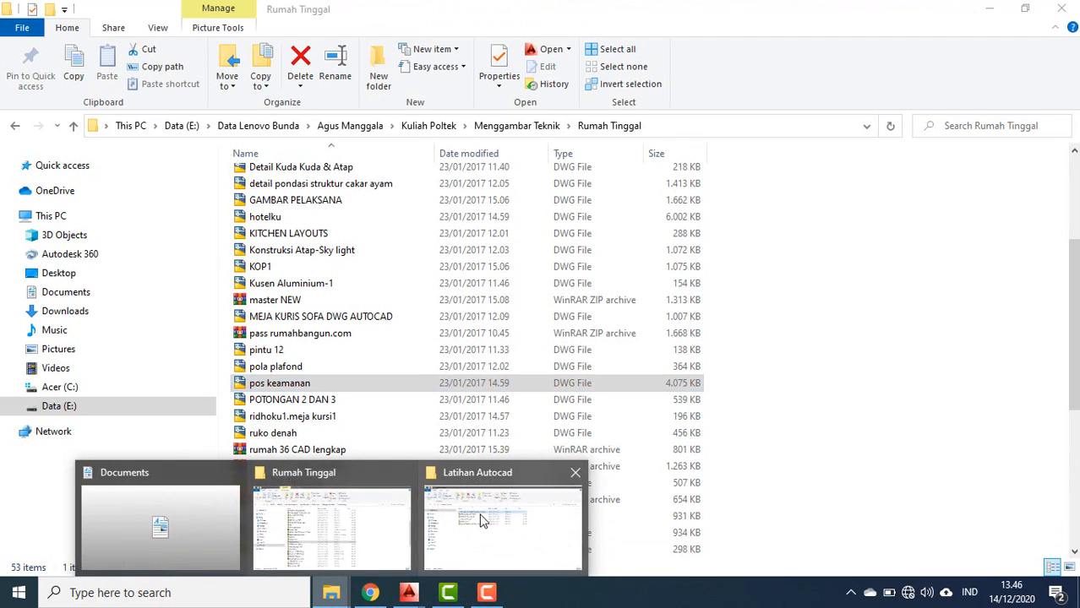
{"action": "left_click", "coordinate": [494, 489]}
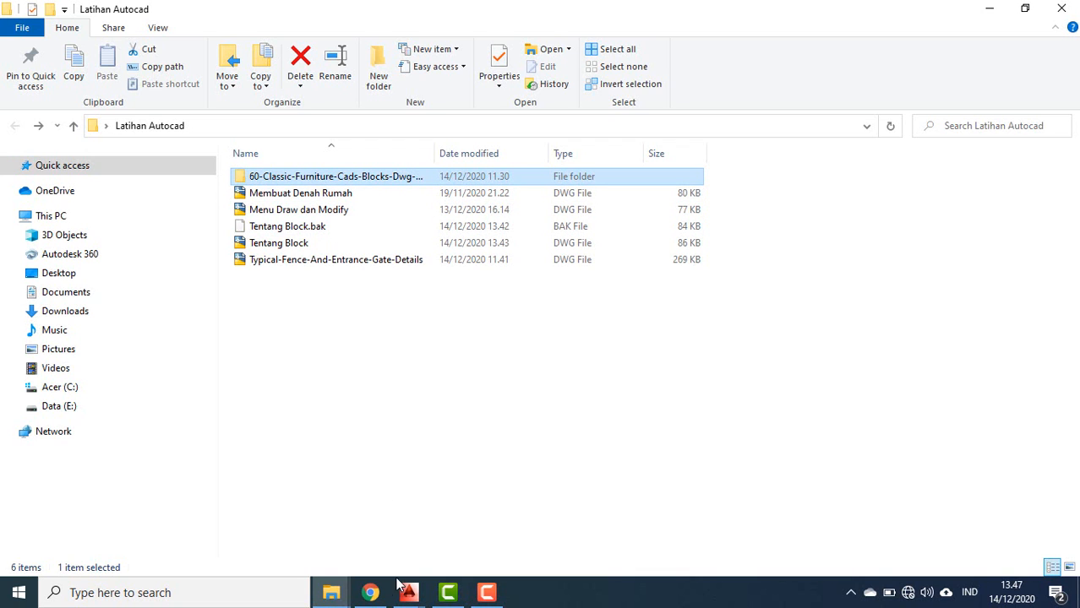
{"action": "left_click", "coordinate": [334, 594]}
{"action": "left_click", "coordinate": [334, 532]}
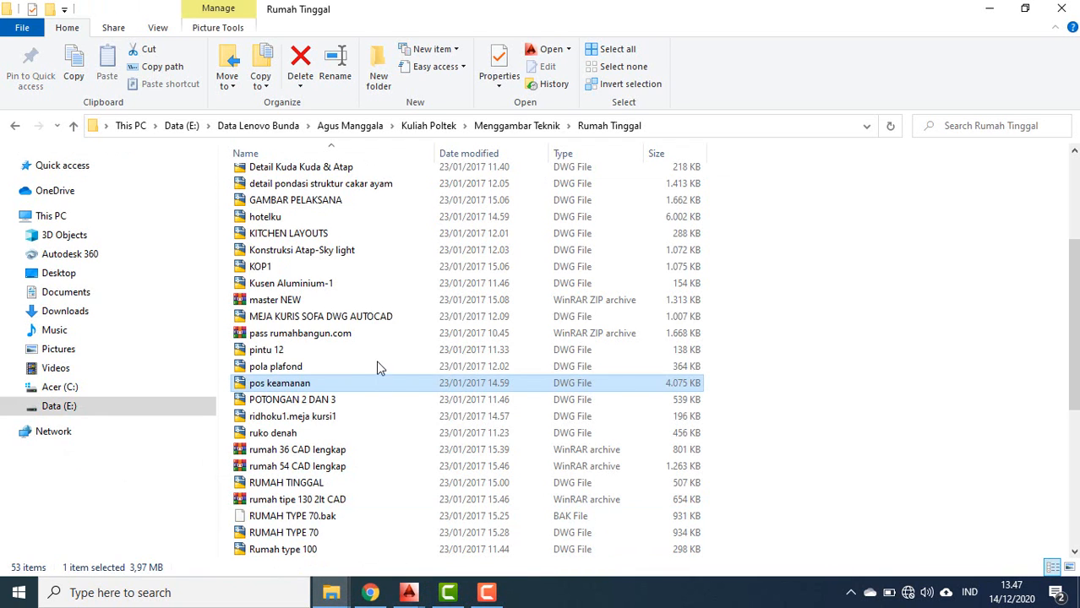
{"action": "scroll", "coordinate": [311, 385], "scroll_direction": "up", "scroll_amount": 4}
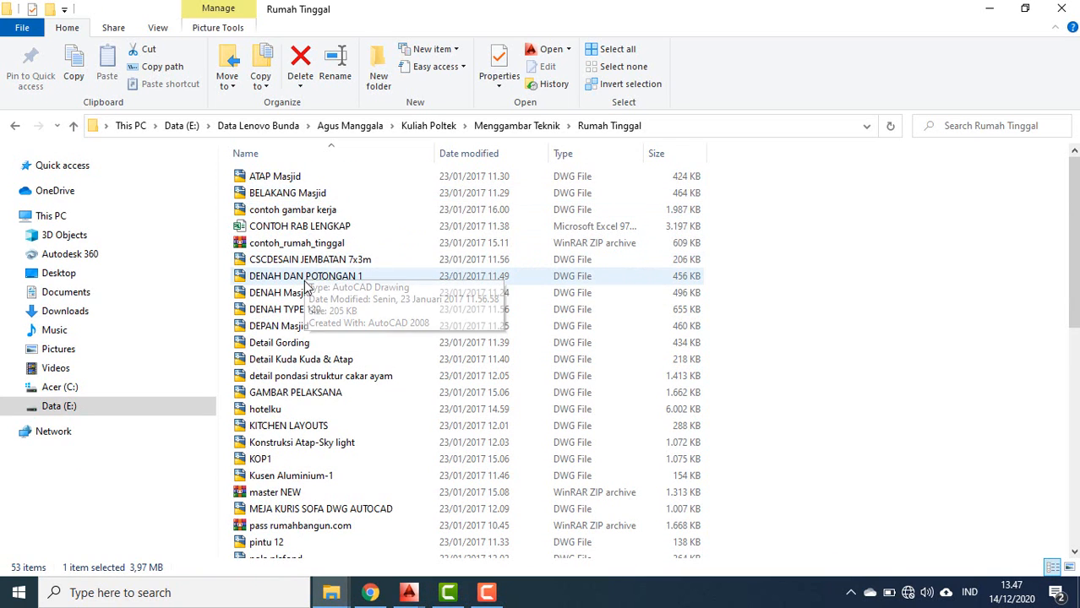
{"action": "left_click", "coordinate": [315, 381]}
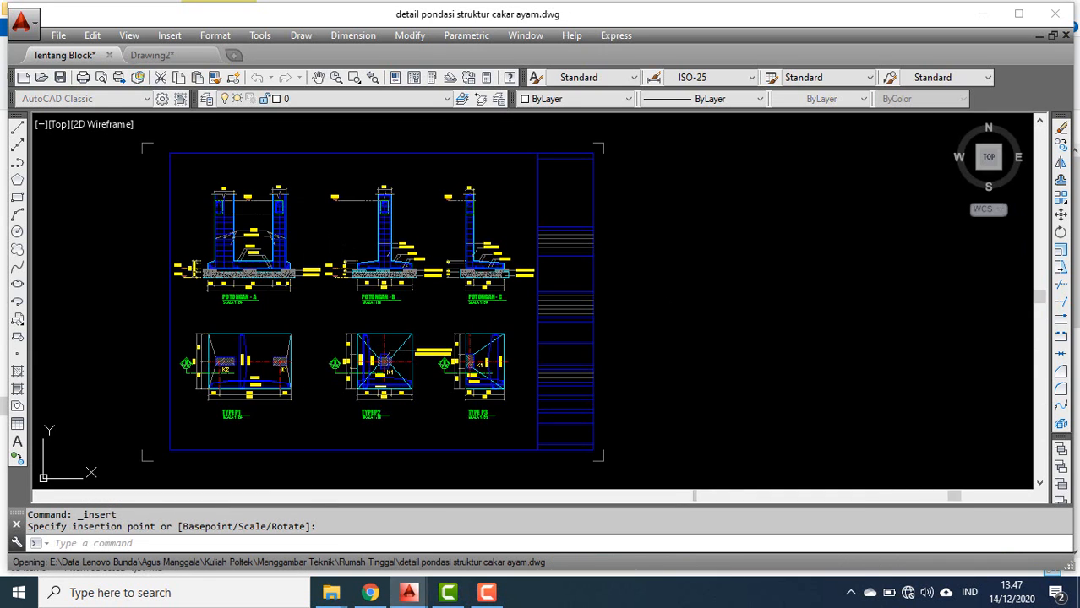
- Examine the foundation sections Potongan A, B and C and the footing plans Type P1 to P3
{"action": "scroll", "coordinate": [491, 179], "scroll_direction": "up", "scroll_amount": 5}
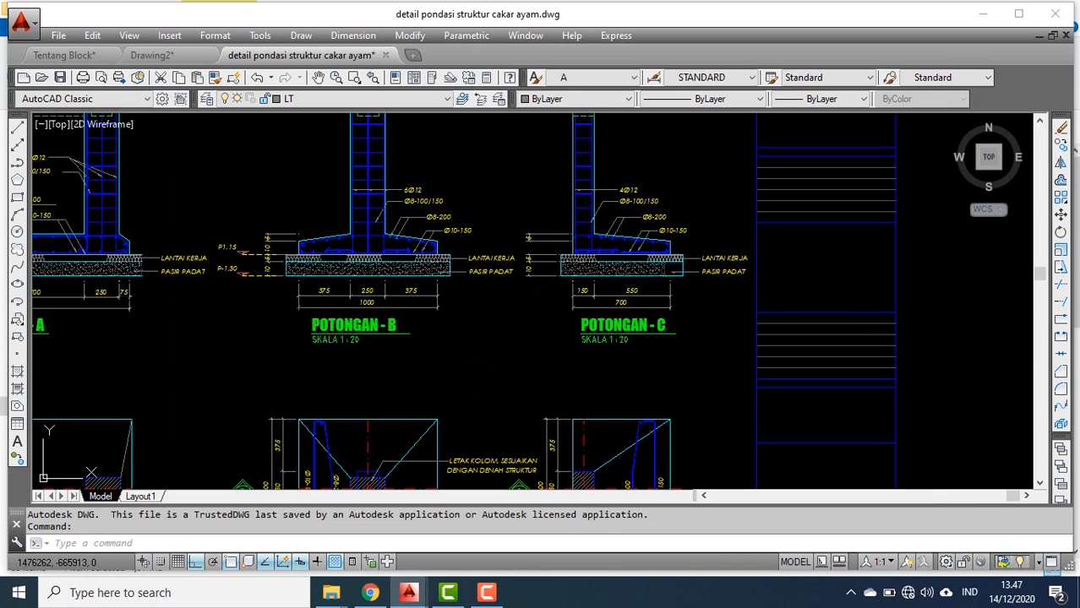
{"action": "mouse_move", "coordinate": [402, 317]}
{"action": "middle_mouse_down"}
{"action": "mouse_move", "coordinate": [588, 308]}
{"action": "mouse_move", "coordinate": [626, 356]}
{"action": "middle_mouse_up"}
{"action": "middle_click_drag", "start_coordinate": [304, 311], "coordinate": [373, 420]}
{"action": "middle_click_drag", "start_coordinate": [387, 343], "coordinate": [383, 271]}
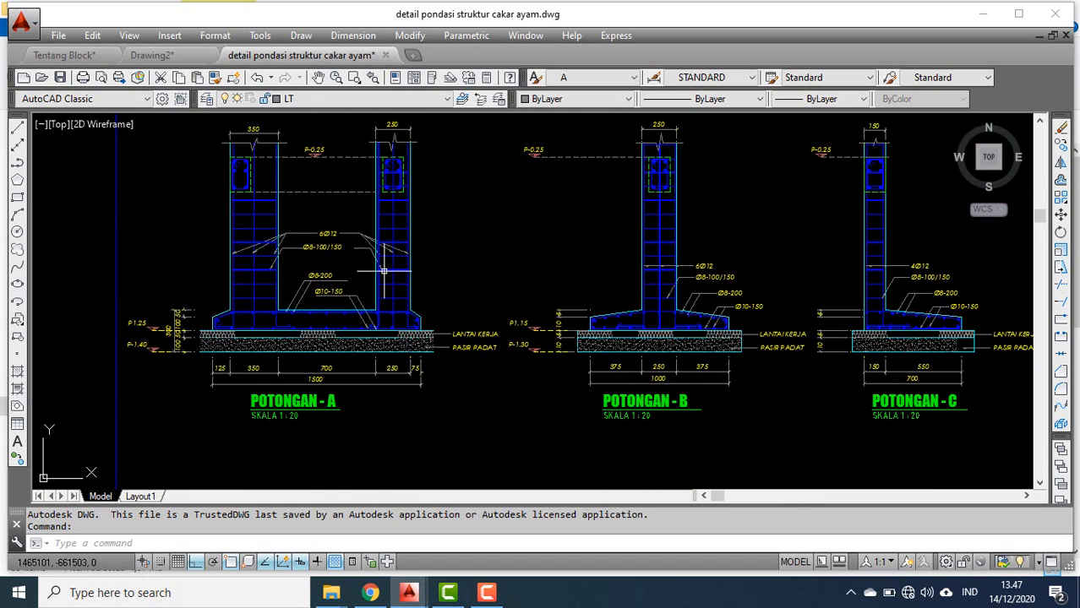
{"action": "scroll", "coordinate": [367, 211], "scroll_direction": "down", "scroll_amount": 5}
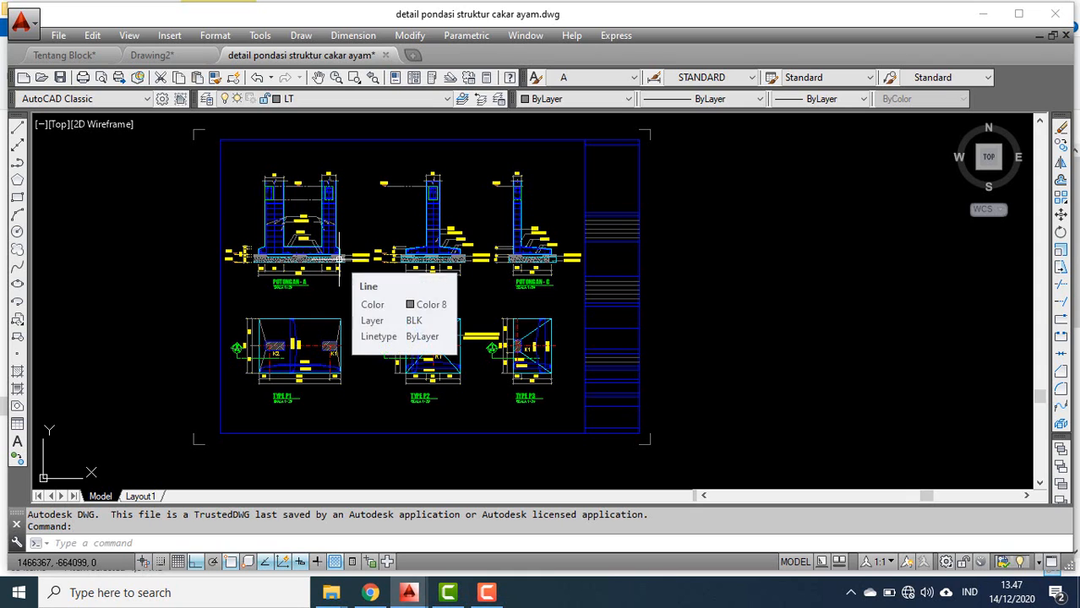
{"action": "scroll", "coordinate": [269, 290], "scroll_direction": "up", "scroll_amount": 1}
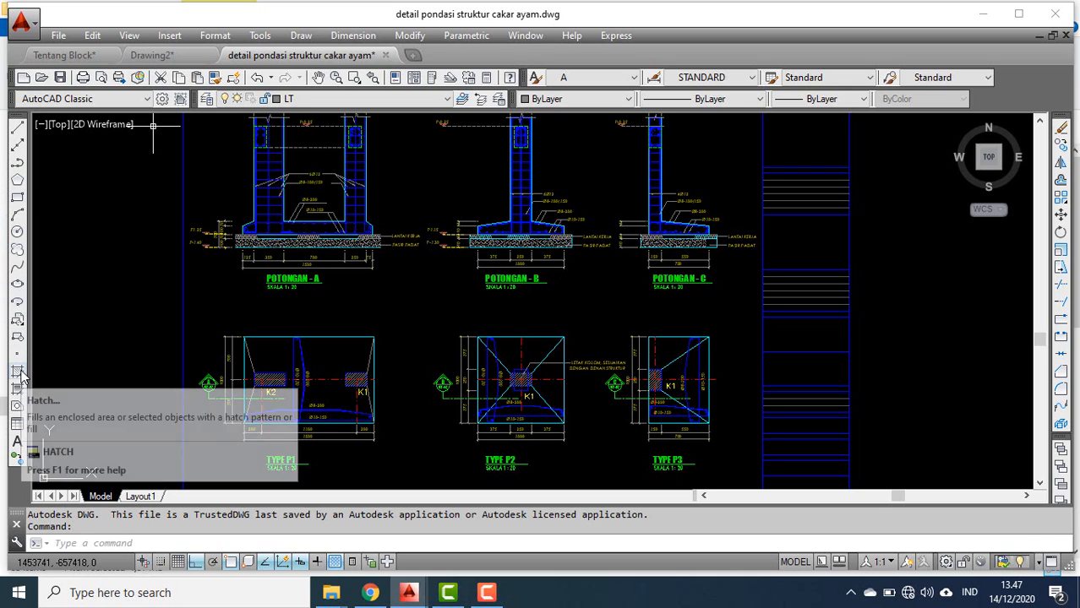
- Preview the 34-A, dn-l2 and KOP_A3-CLDR blocks stored in this drawing without inserting any of them
{"action": "left_click", "coordinate": [17, 320]}
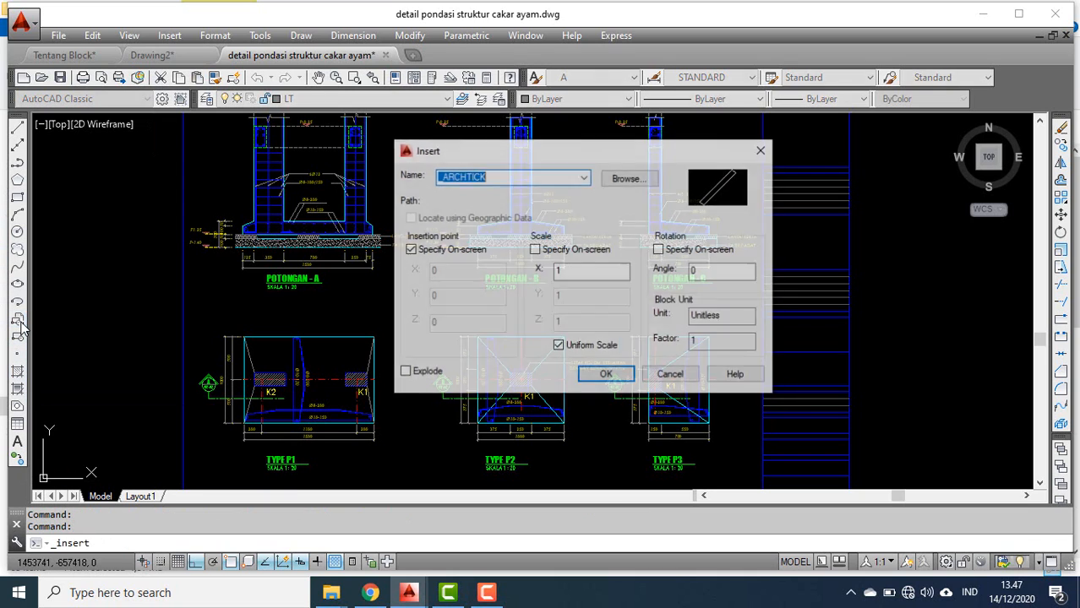
{"action": "left_click", "coordinate": [585, 178]}
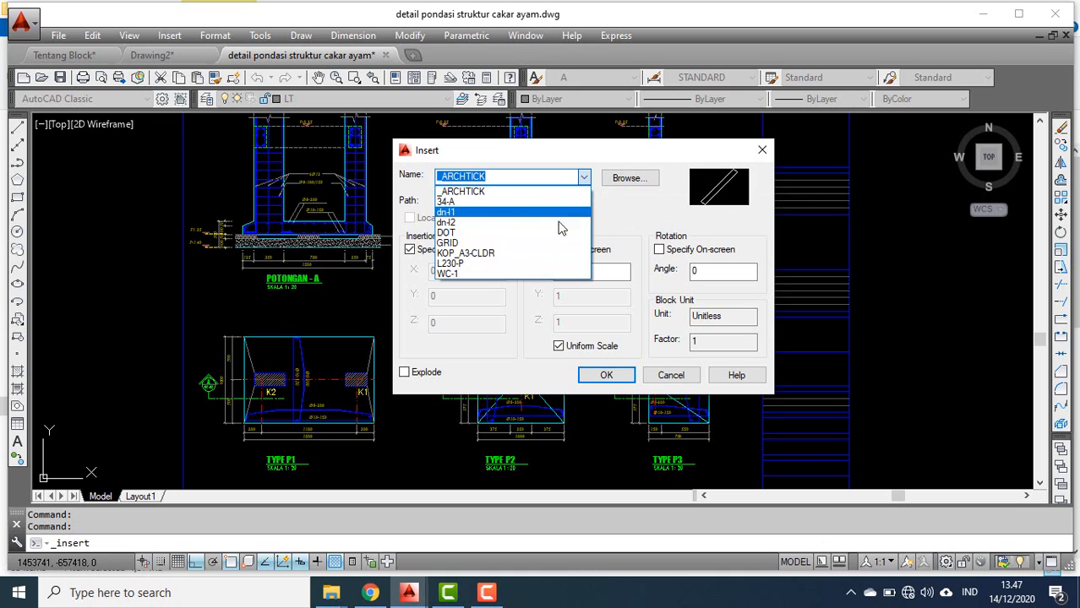
{"action": "left_click", "coordinate": [511, 202]}
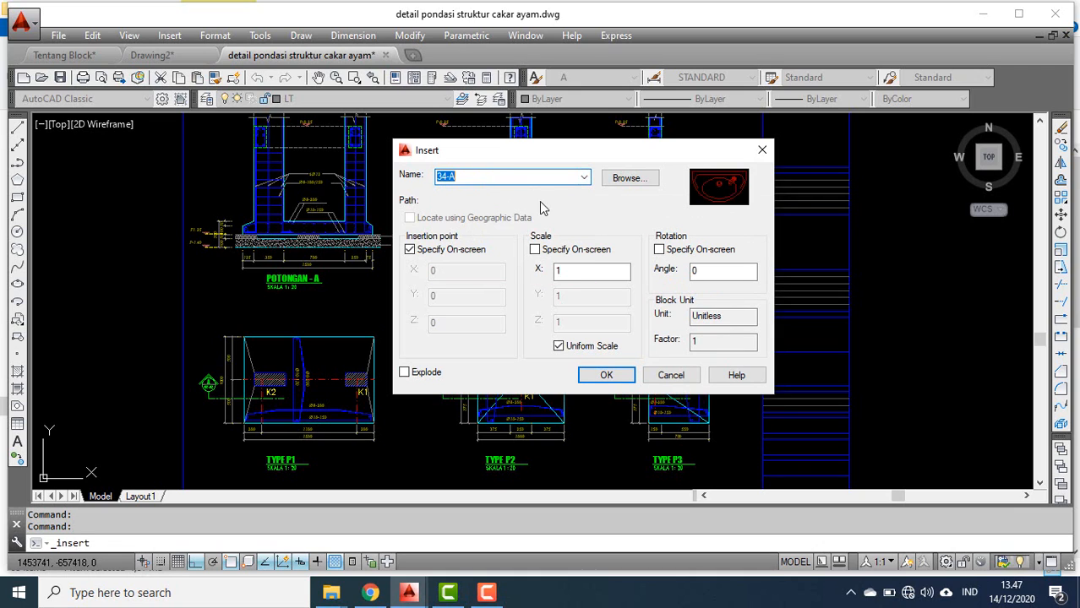
{"action": "left_click", "coordinate": [584, 177]}
{"action": "left_click", "coordinate": [501, 225]}
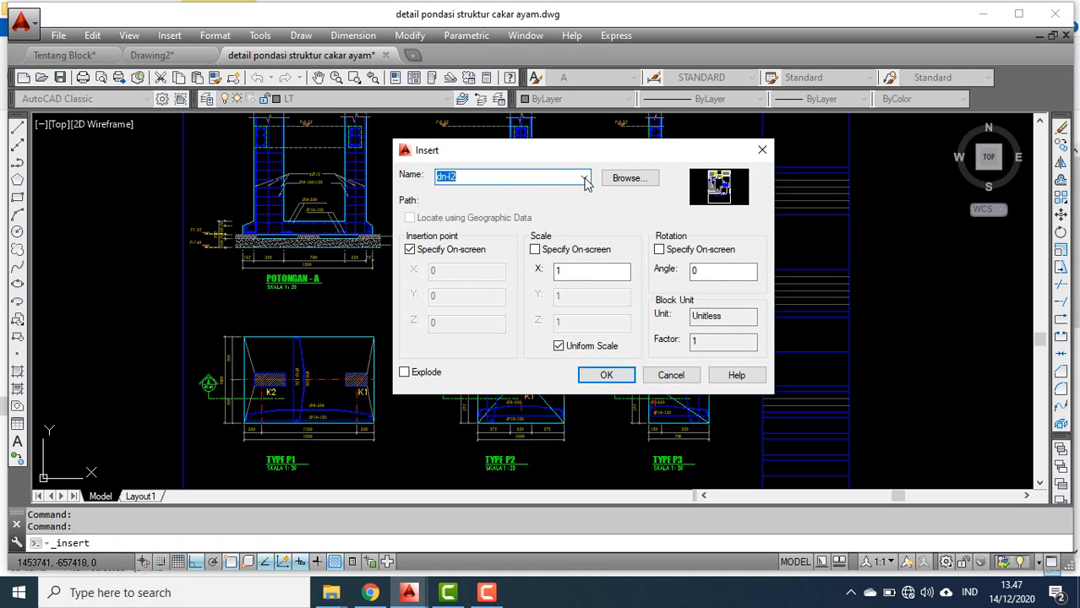
{"action": "left_click", "coordinate": [584, 178]}
{"action": "left_click", "coordinate": [495, 249]}
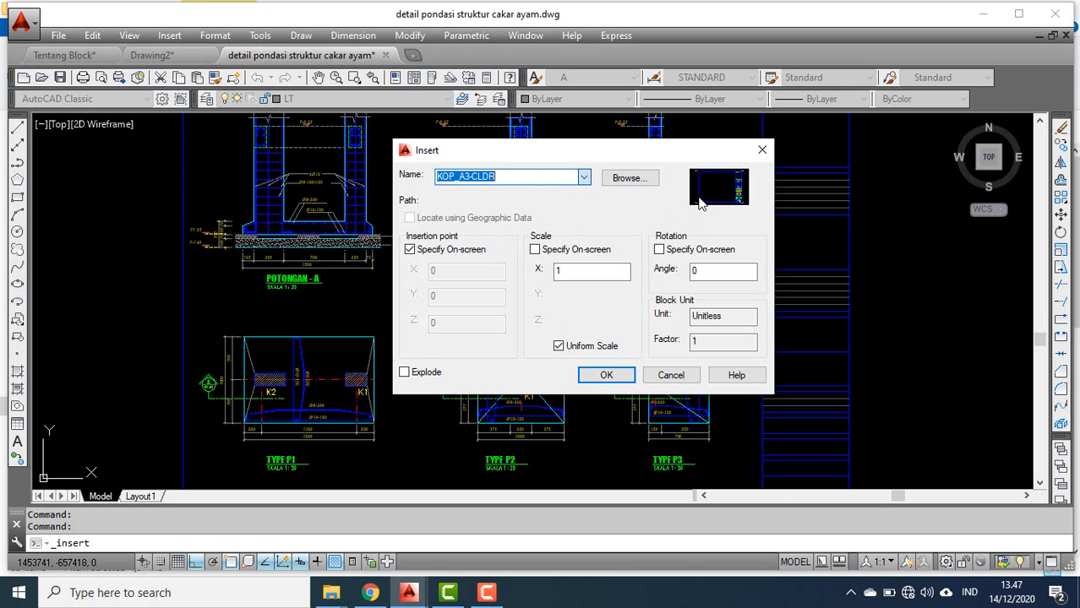
{"action": "left_click", "coordinate": [671, 375]}
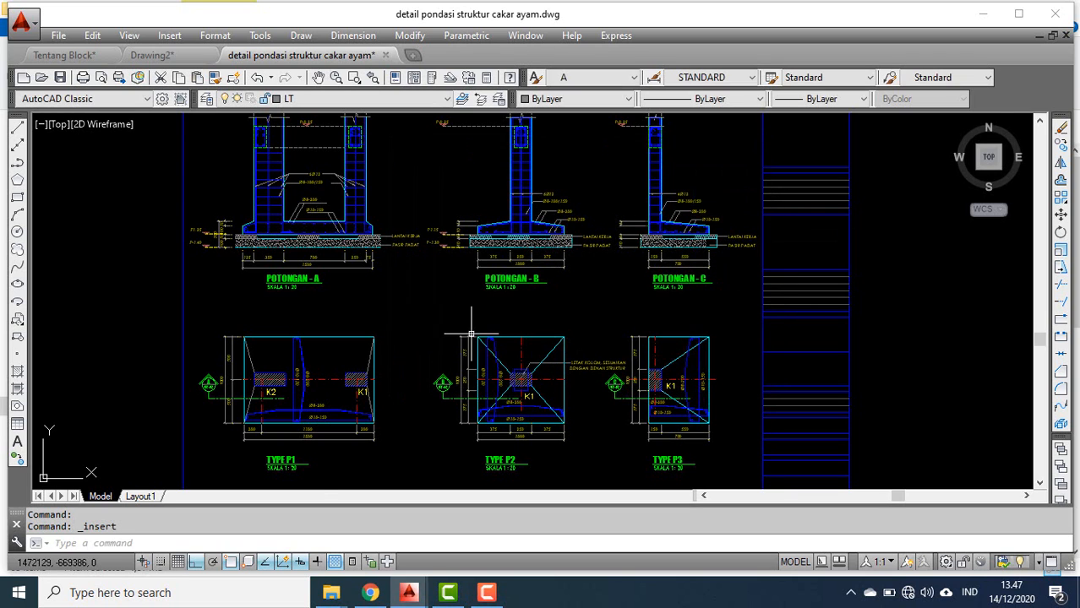
- Switch to File Explorer and open contoh gambar kerja from the Rumah Tinggal folder, resetting its annotation scales list
{"action": "mouse_move", "coordinate": [336, 598]}
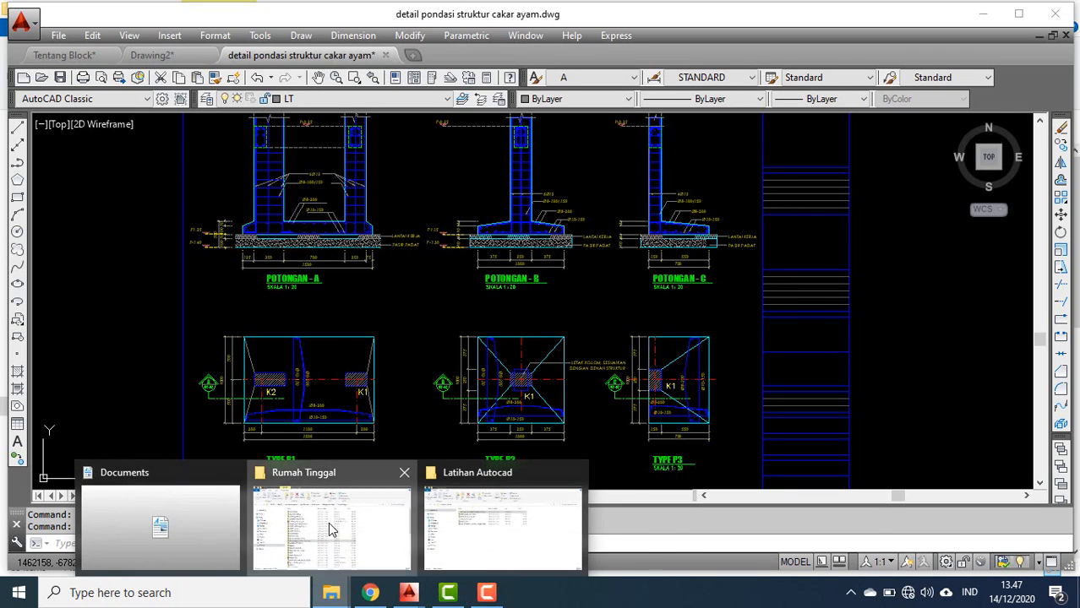
{"action": "left_click", "coordinate": [336, 571]}
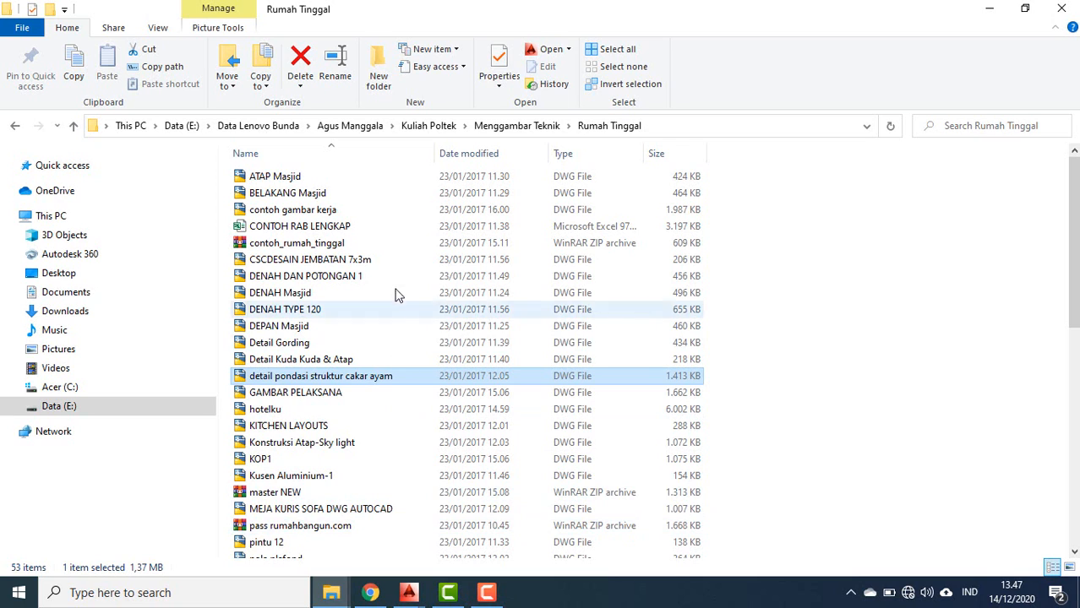
{"action": "left_click", "coordinate": [335, 212]}
{"action": "double_click", "coordinate": [335, 212]}
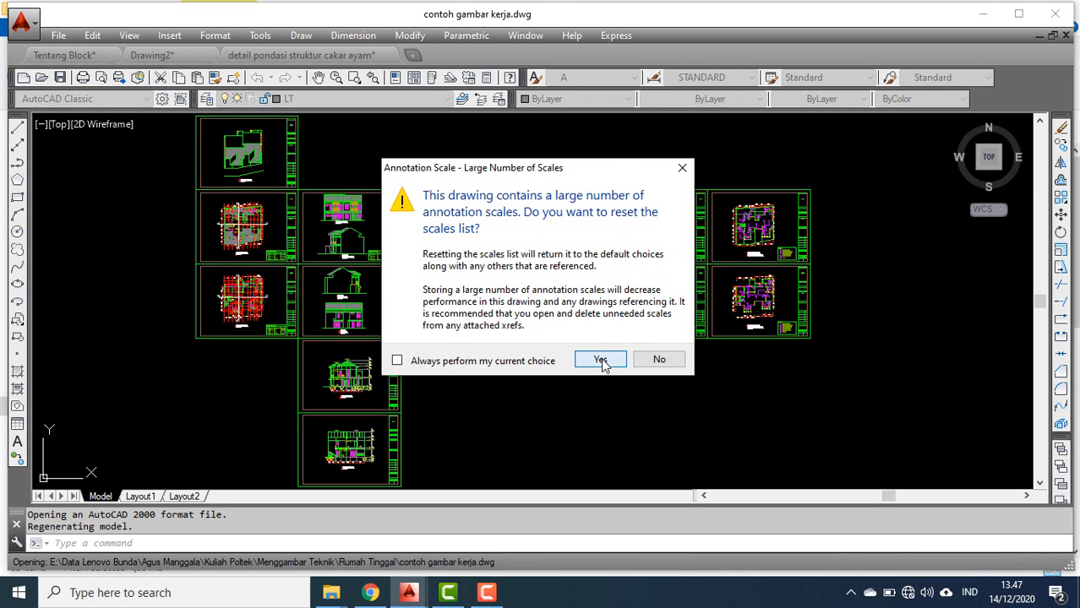
{"action": "left_click", "coordinate": [601, 361]}
- Look over the house plan sheets and preview the drawing's Toilet - front and BV2 blocks with the Insert command
{"action": "scroll", "coordinate": [272, 239], "scroll_direction": "up", "scroll_amount": 4}
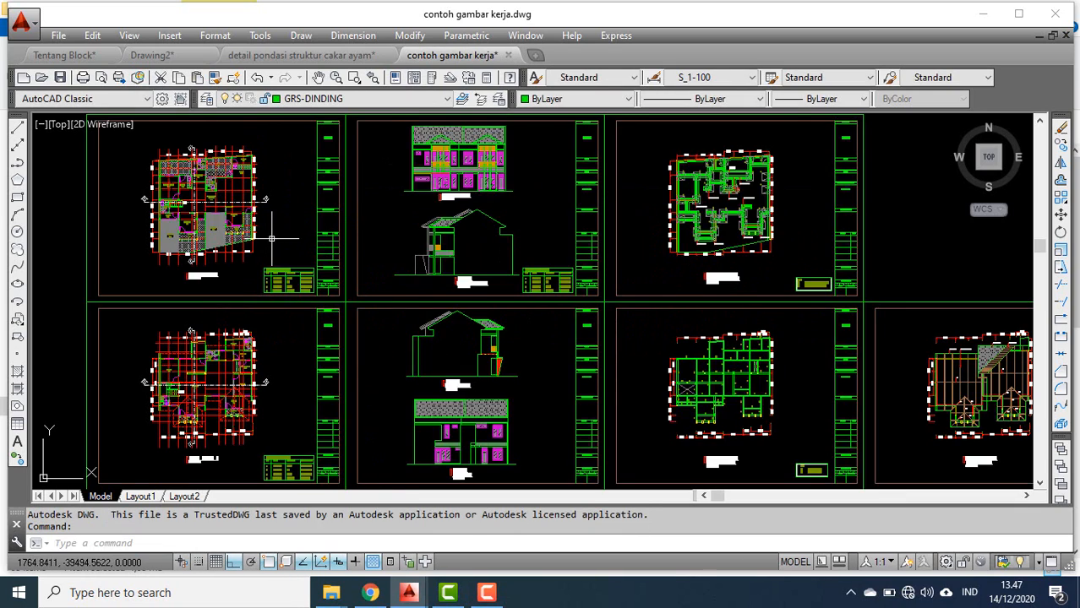
{"action": "scroll", "coordinate": [273, 239], "scroll_direction": "up", "scroll_amount": 2}
{"action": "scroll", "coordinate": [591, 254], "scroll_direction": "down", "scroll_amount": 2}
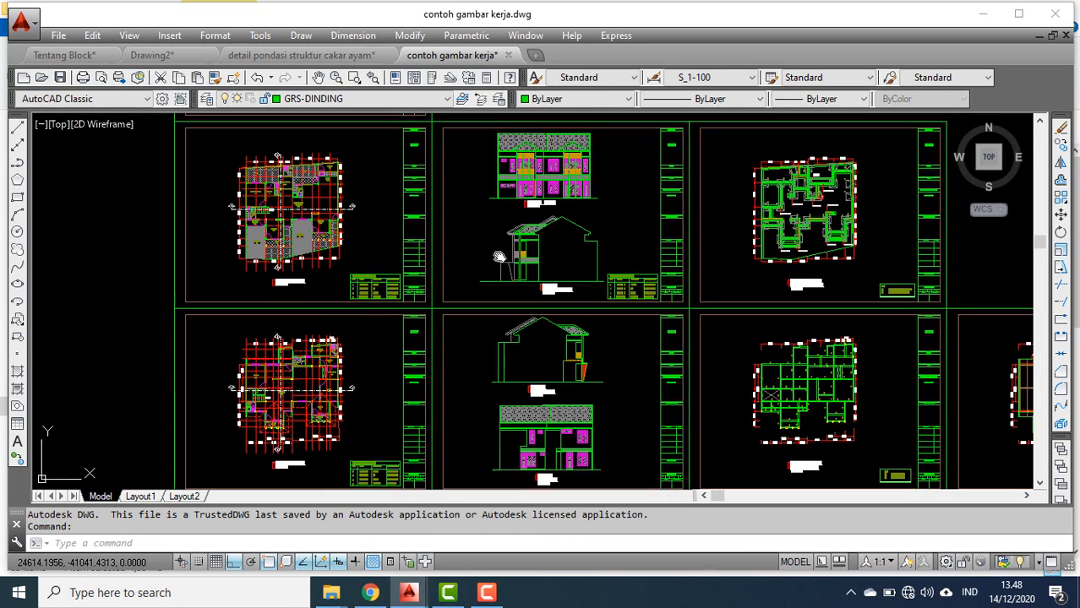
{"action": "middle_click_drag", "start_coordinate": [499, 258], "coordinate": [431, 248]}
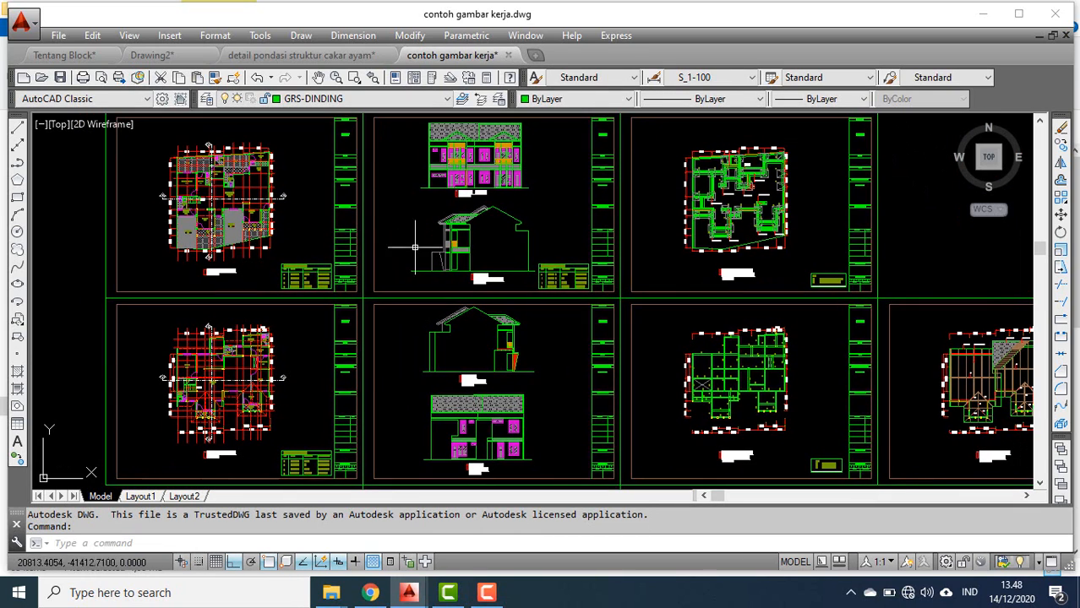
{"action": "left_click", "coordinate": [18, 319]}
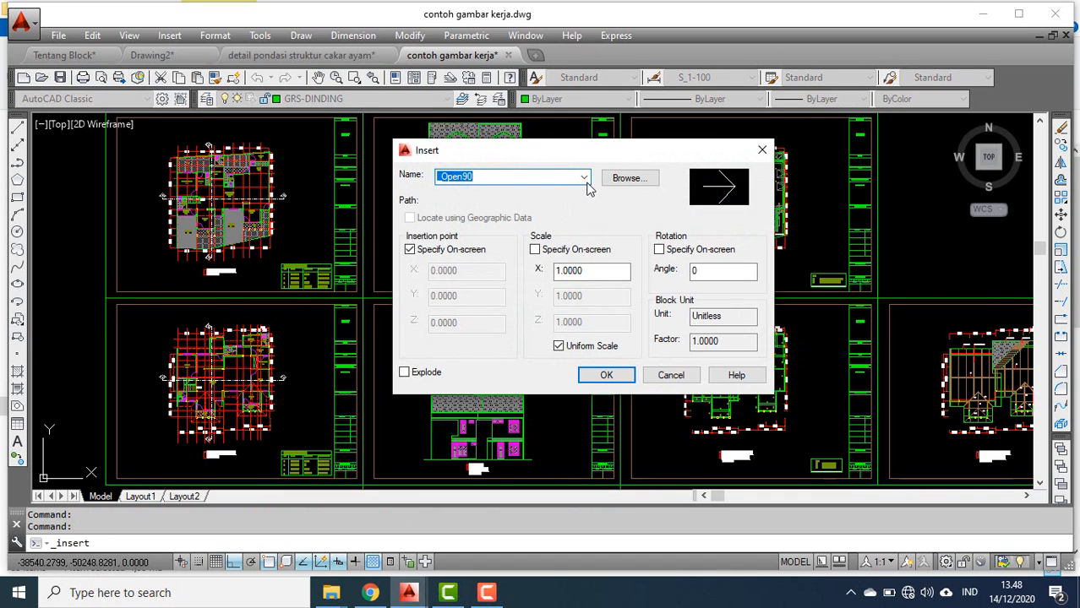
{"action": "left_click", "coordinate": [584, 179]}
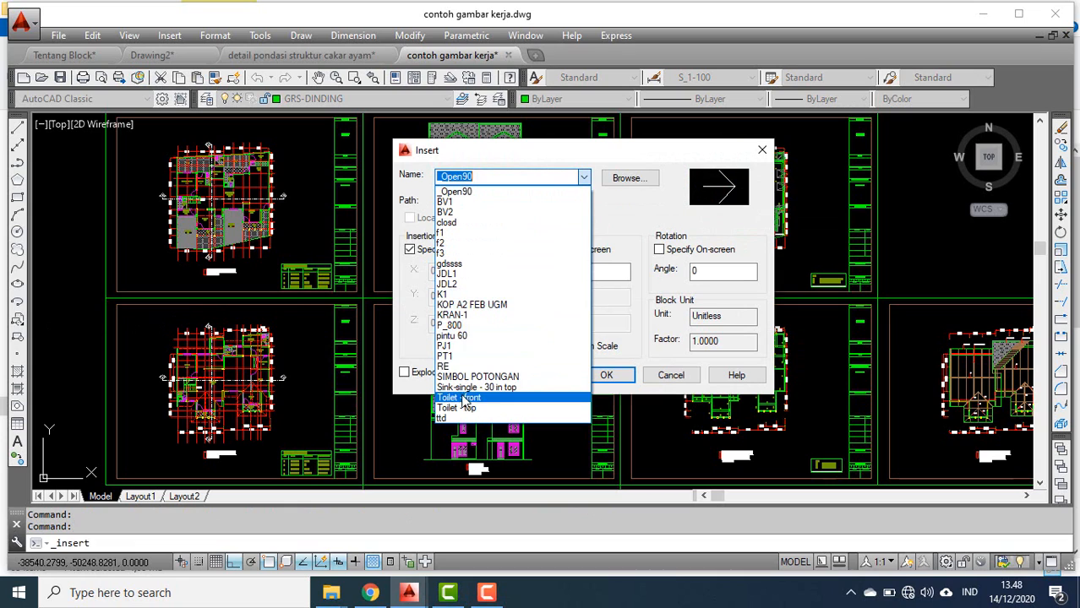
{"action": "left_click", "coordinate": [463, 398]}
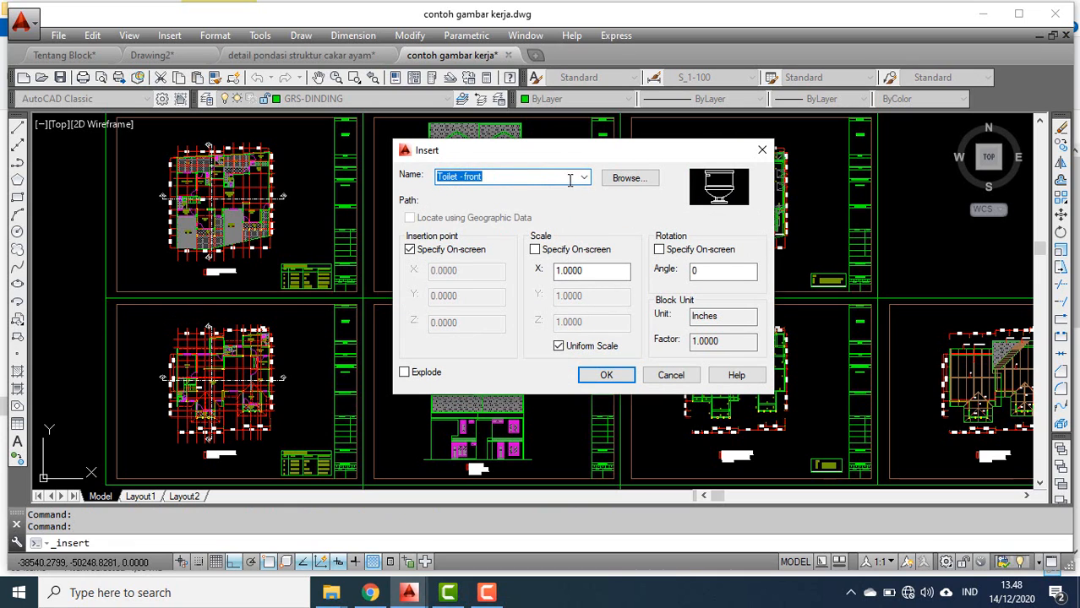
{"action": "left_click", "coordinate": [584, 178]}
{"action": "left_click", "coordinate": [504, 218]}
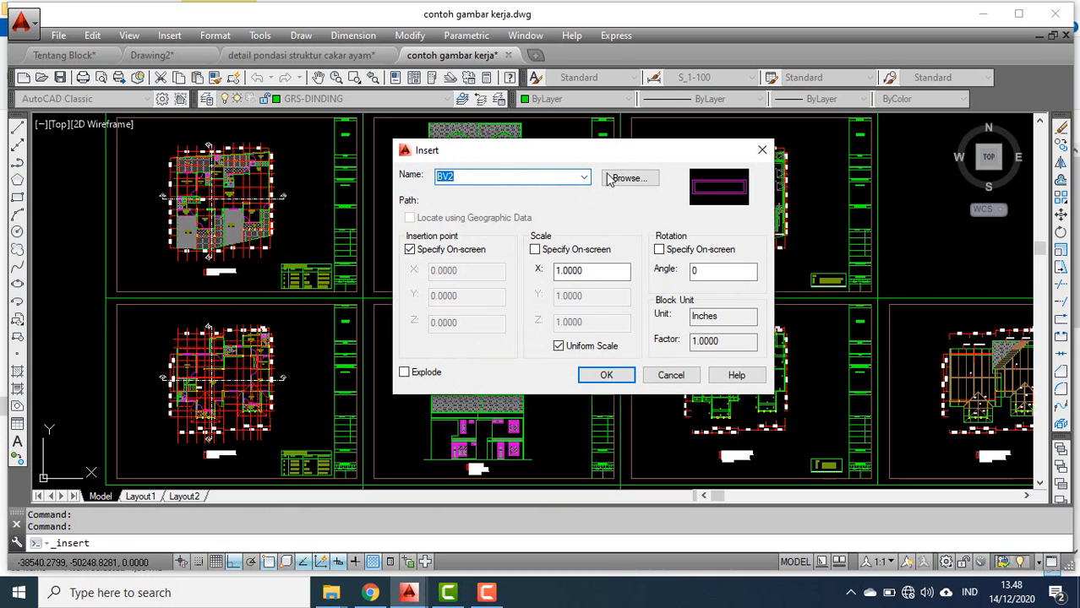
- Preview the closd, KOP A2 FEB UGM and pintu 60 blocks, and leave the Insert command without placing any
{"action": "left_click", "coordinate": [583, 178]}
{"action": "left_click", "coordinate": [529, 227]}
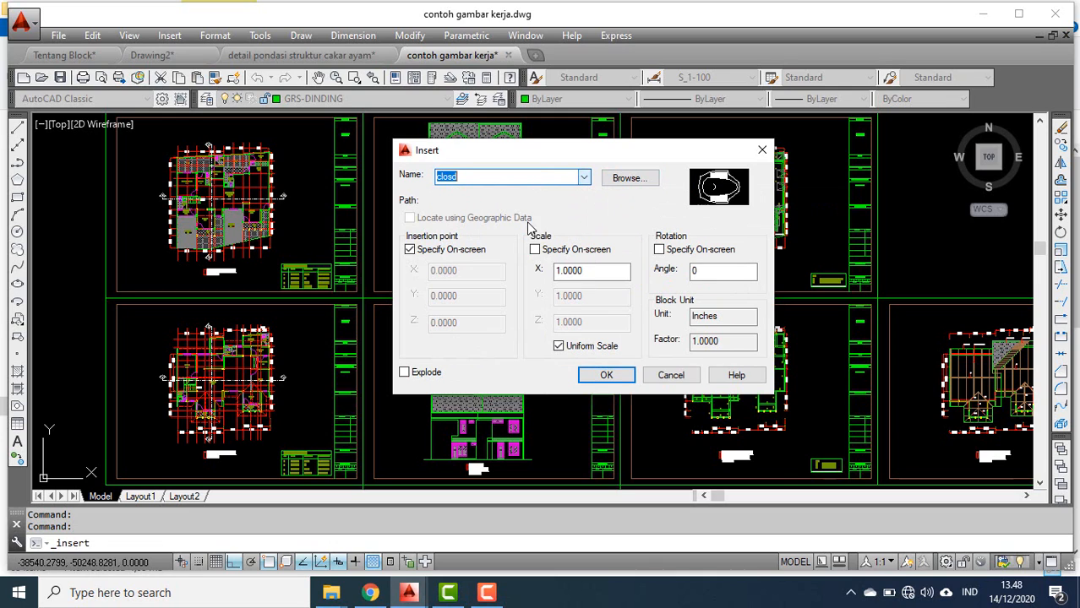
{"action": "left_click", "coordinate": [584, 179]}
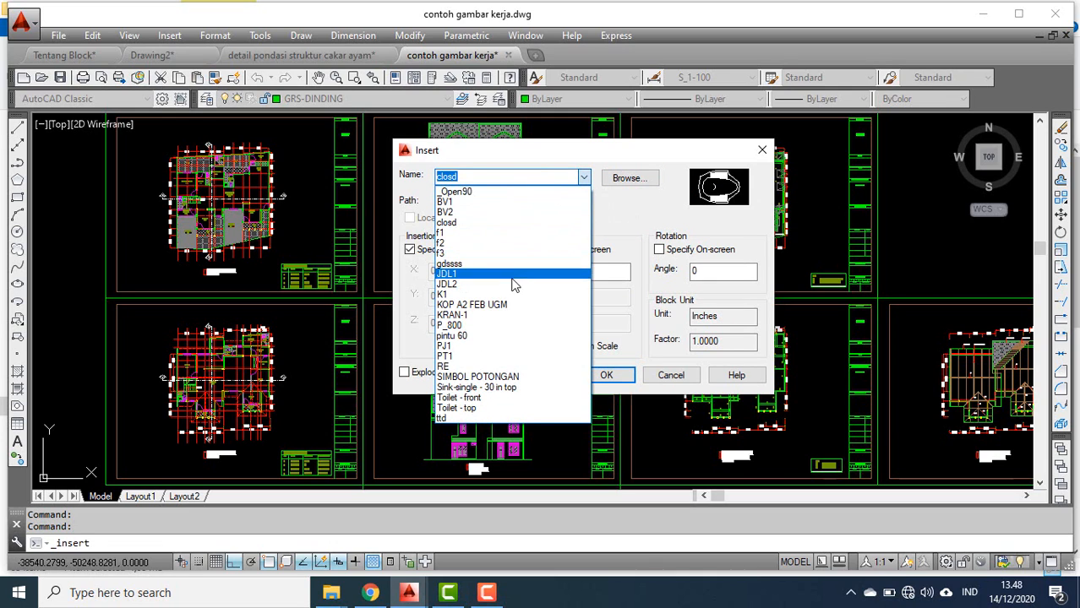
{"action": "left_click", "coordinate": [508, 305]}
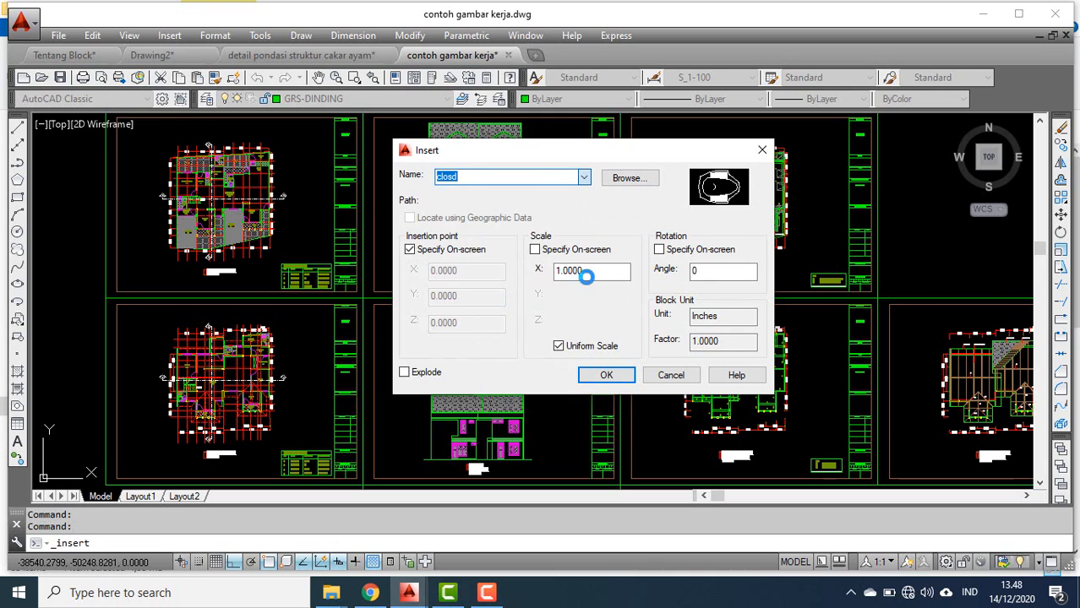
{"action": "left_click", "coordinate": [584, 177]}
{"action": "left_click", "coordinate": [505, 341]}
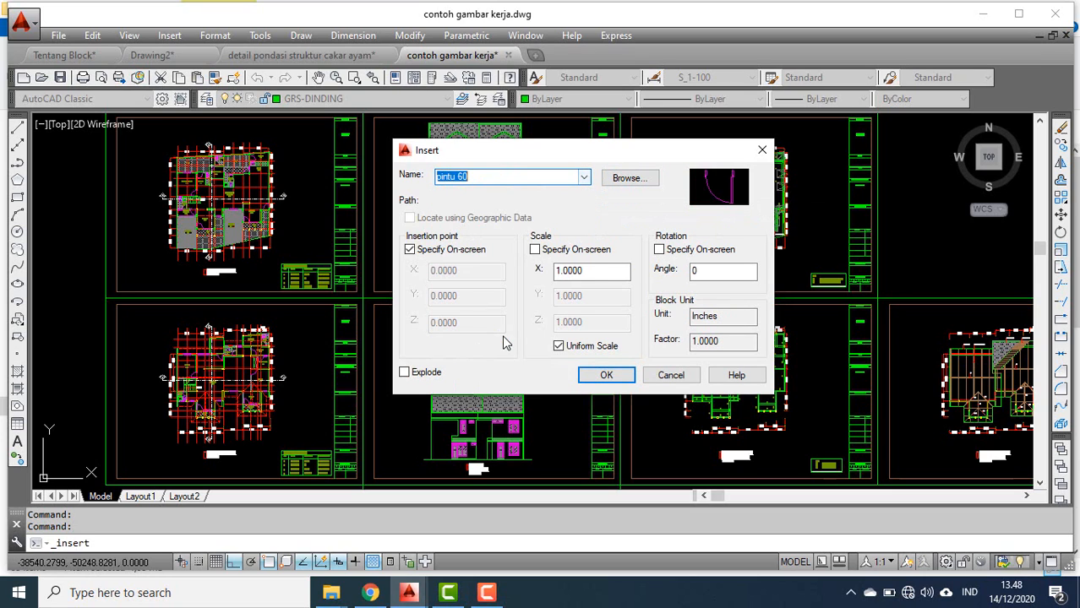
{"action": "left_click", "coordinate": [670, 377]}
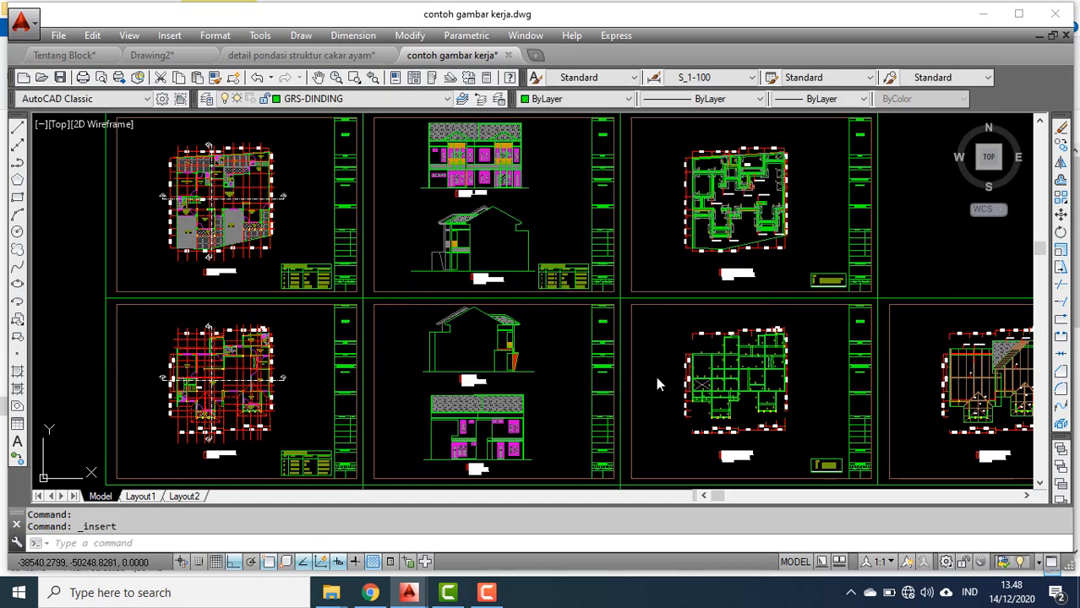
- Examine the working drawing sheets, including the upper-floor roof plan, the sanitation and drainage plans, and the house elevations and sections
{"action": "scroll", "coordinate": [513, 279], "scroll_direction": "down", "scroll_amount": 2}
{"action": "scroll", "coordinate": [586, 275], "scroll_direction": "up", "scroll_amount": 6}
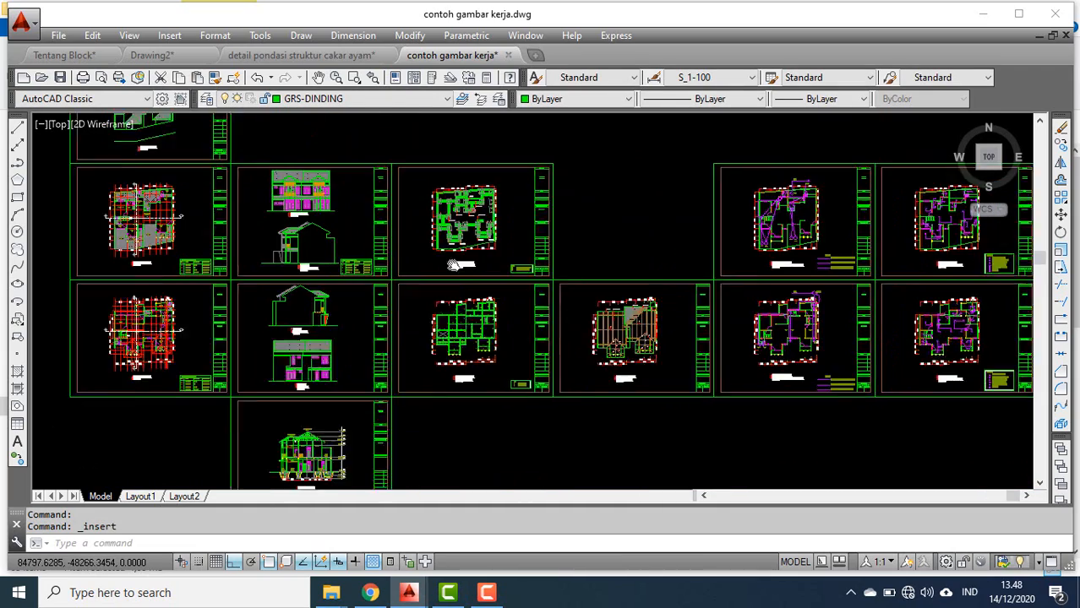
{"action": "middle_click_drag", "start_coordinate": [523, 353], "coordinate": [460, 280]}
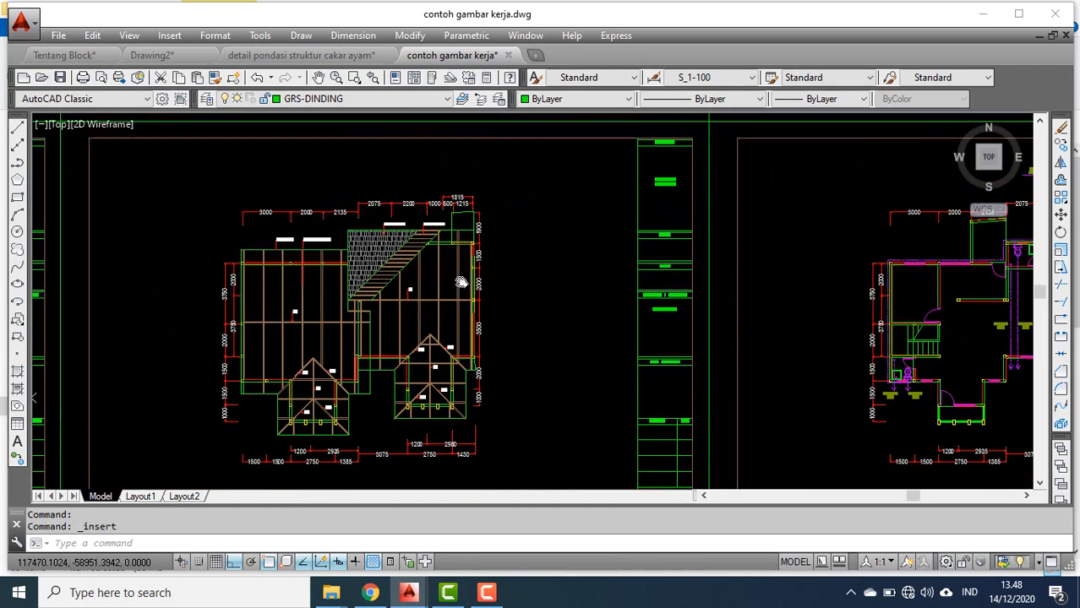
{"action": "scroll", "coordinate": [566, 319], "scroll_direction": "down", "scroll_amount": 2}
{"action": "middle_click_drag", "start_coordinate": [565, 319], "coordinate": [413, 282]}
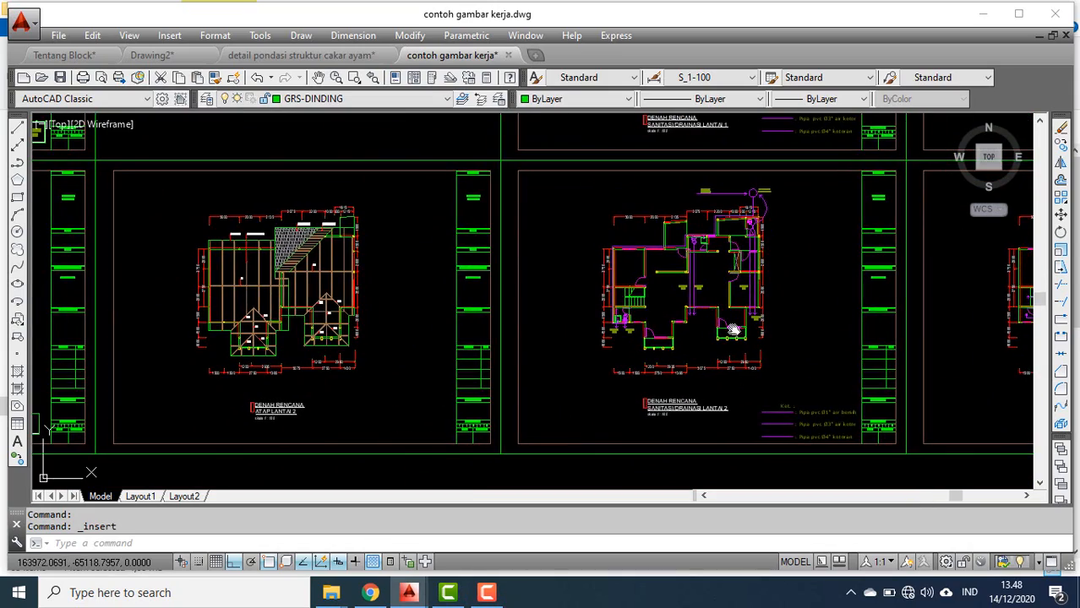
{"action": "scroll", "coordinate": [549, 313], "scroll_direction": "down", "scroll_amount": 1}
{"action": "scroll", "coordinate": [659, 323], "scroll_direction": "down", "scroll_amount": 2}
{"action": "scroll", "coordinate": [671, 246], "scroll_direction": "down", "scroll_amount": 2}
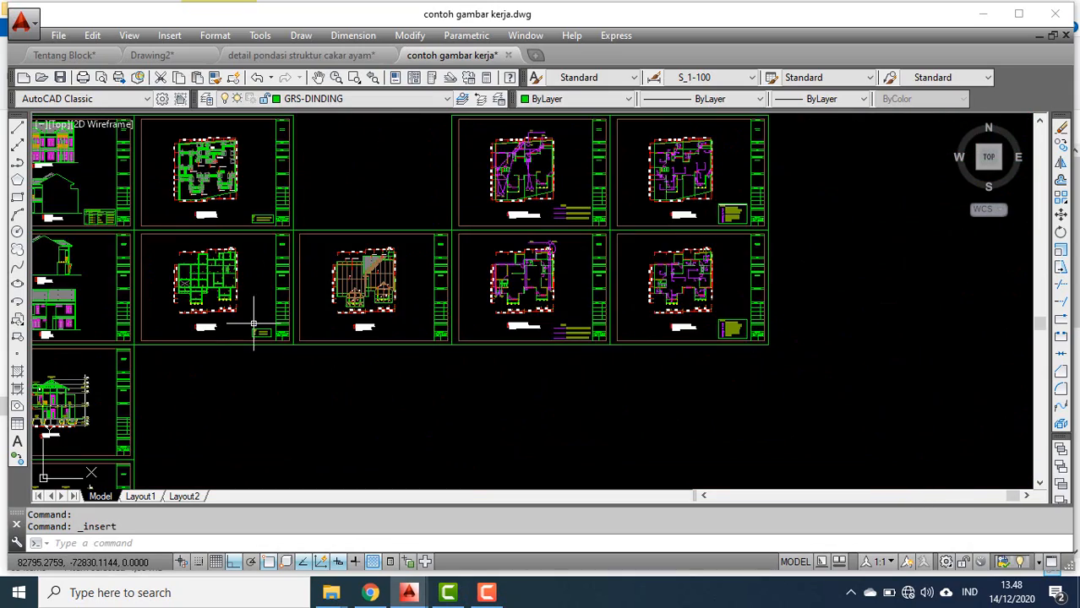
{"action": "middle_click_drag", "start_coordinate": [254, 326], "coordinate": [498, 346]}
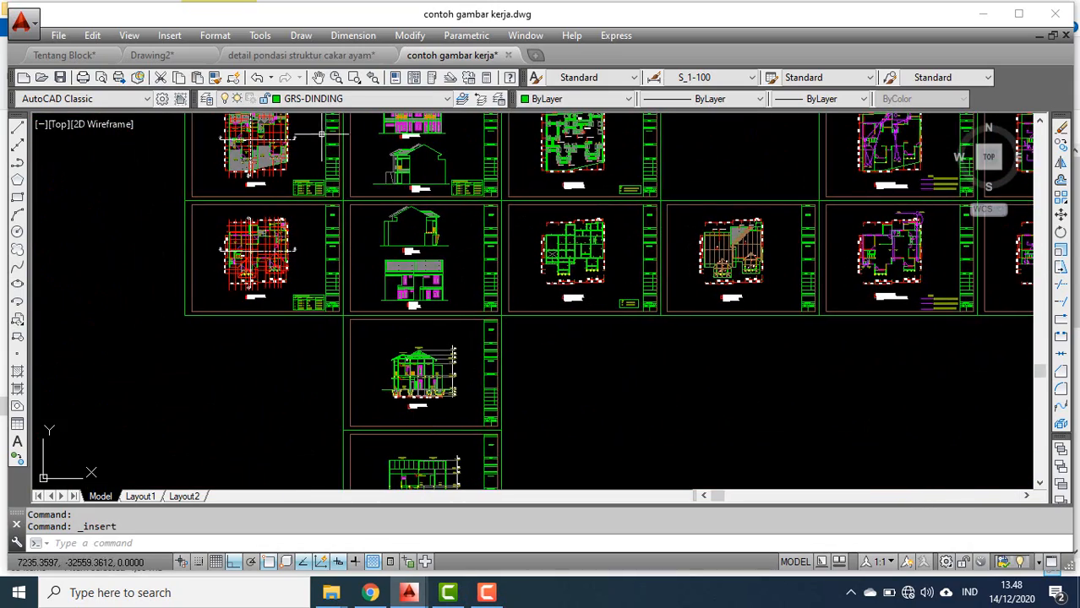
- Close the detail pondasi struktur cakar ayam and contoh gambar kerja drawings without saving changes
{"action": "left_click", "coordinate": [380, 60]}
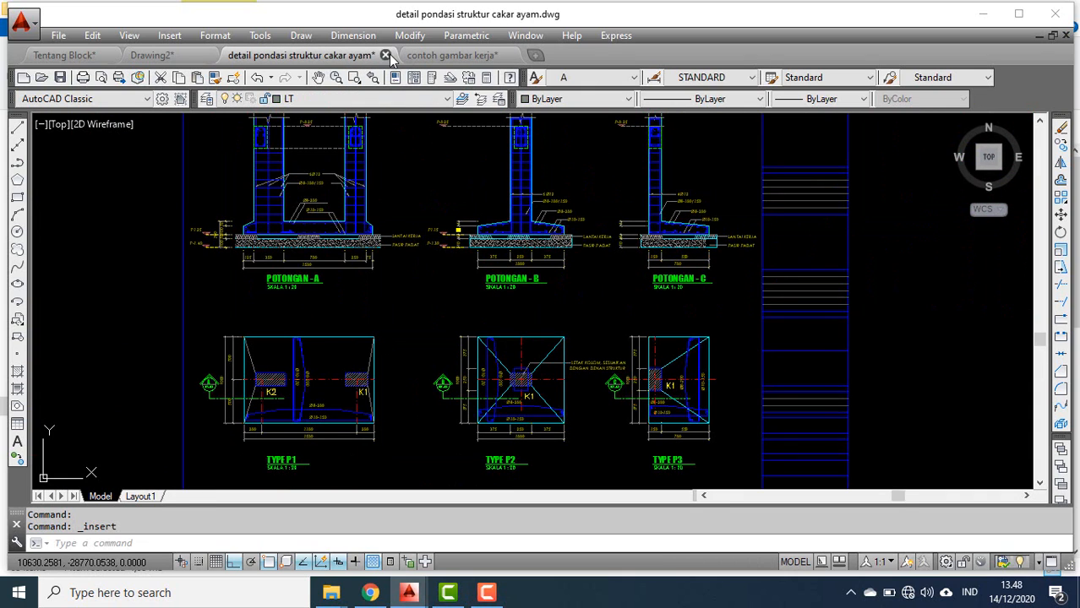
{"action": "left_click", "coordinate": [386, 55]}
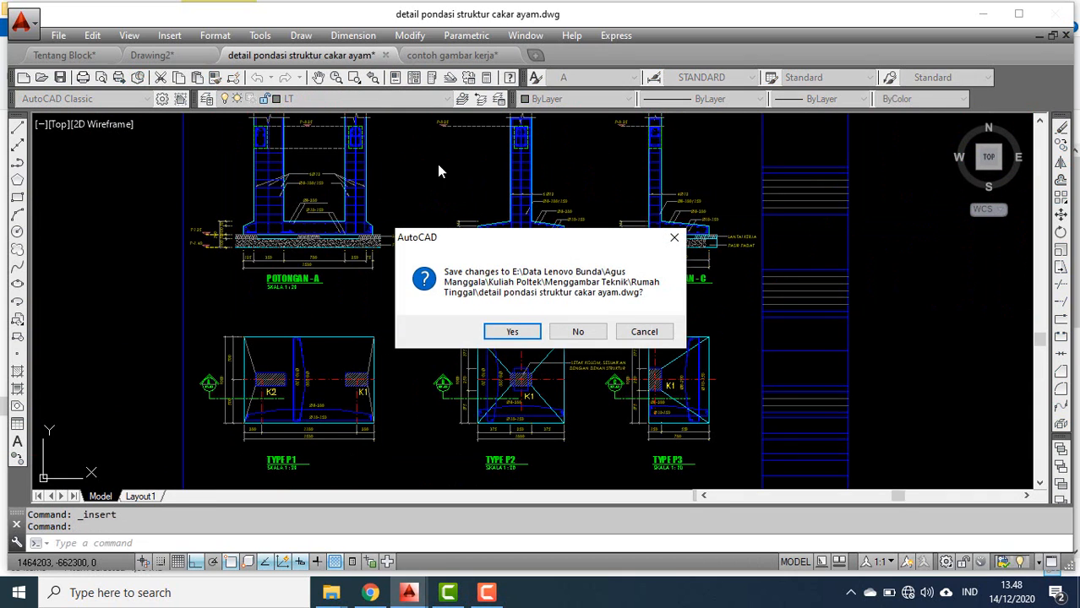
{"action": "left_click", "coordinate": [566, 334]}
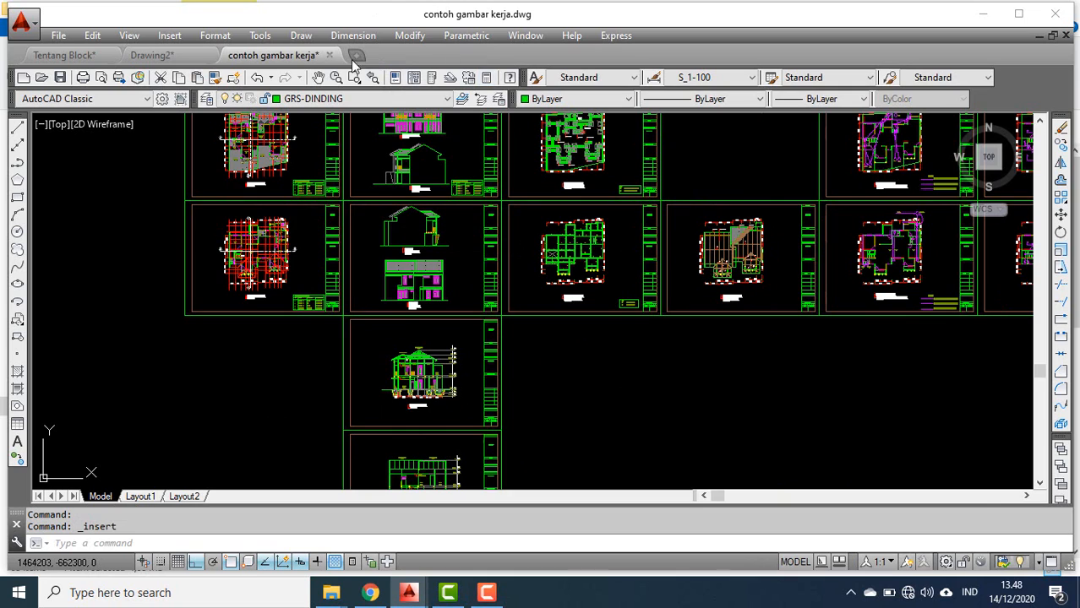
{"action": "left_click", "coordinate": [330, 55]}
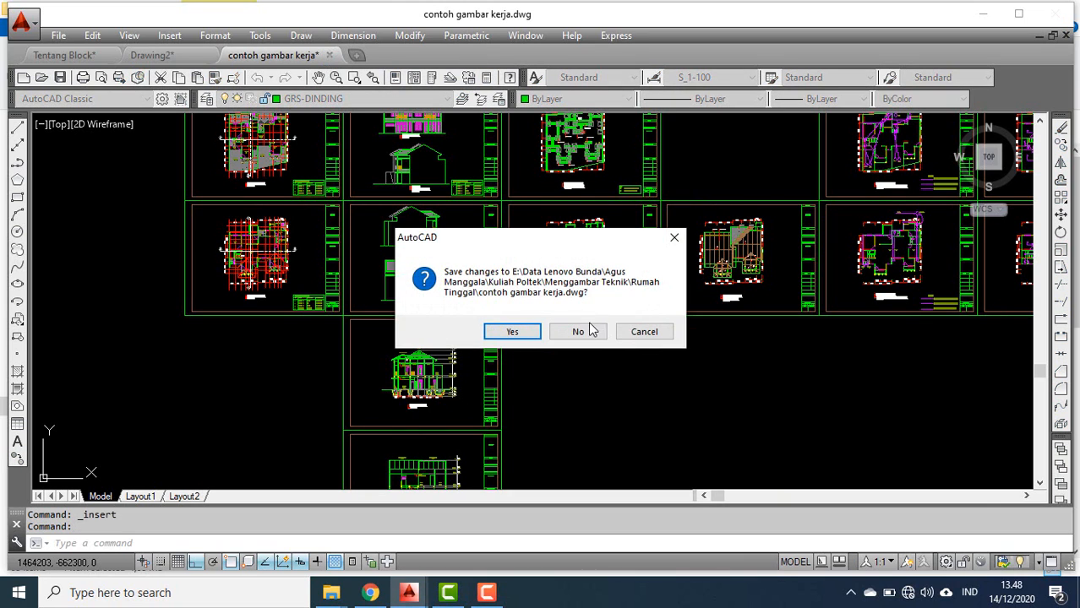
{"action": "left_click", "coordinate": [591, 331]}
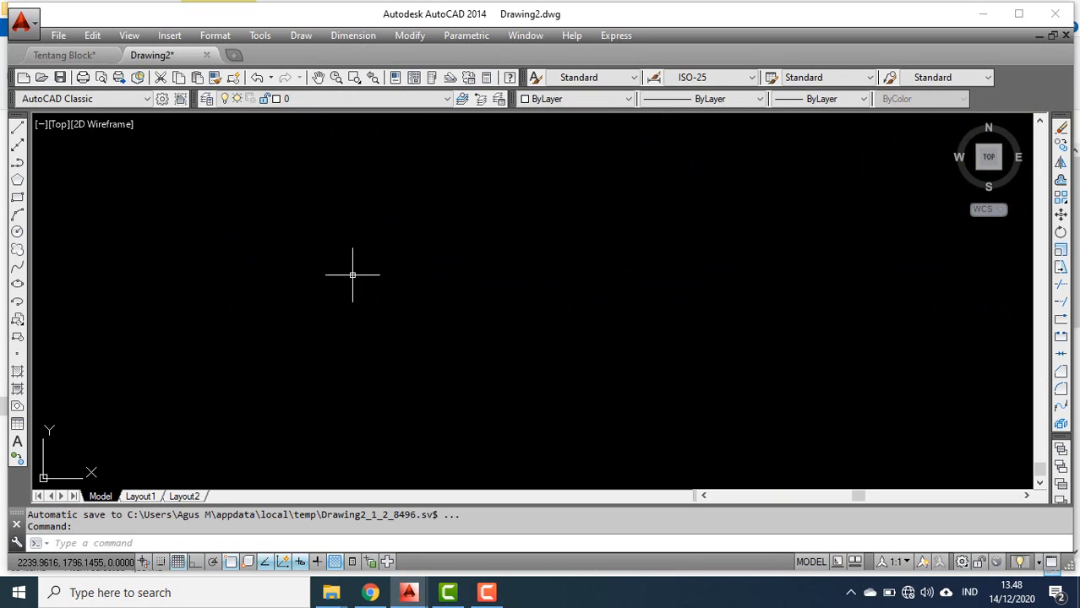
- Switch to the Tentang Block drawing and look over the floor plan and the bed, window and door symbols beside it
{"action": "left_click", "coordinate": [88, 57]}
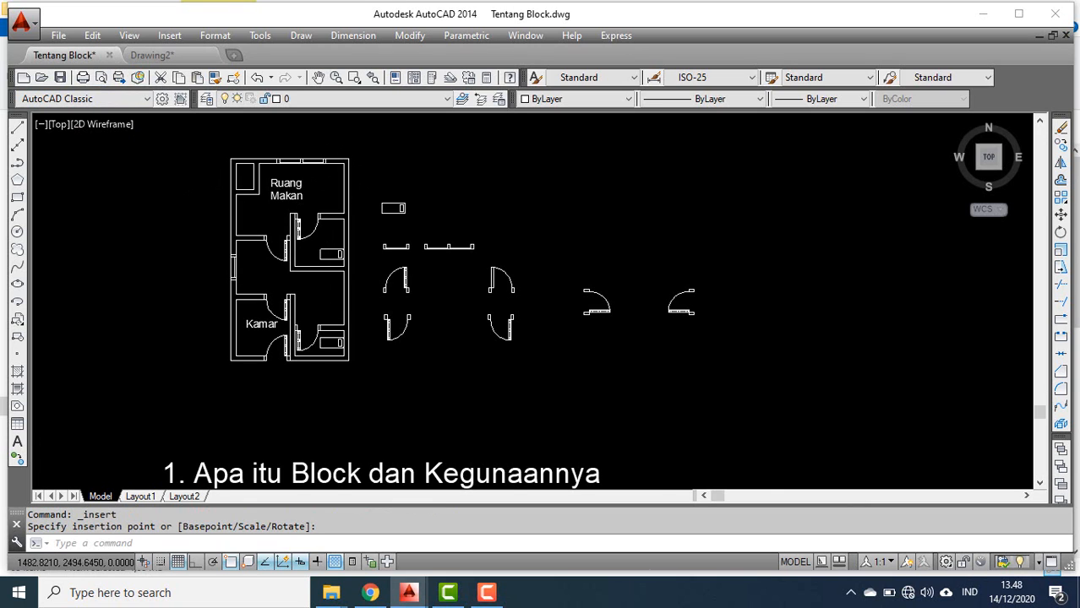
{"action": "scroll", "coordinate": [327, 272], "scroll_direction": "down", "scroll_amount": 2}
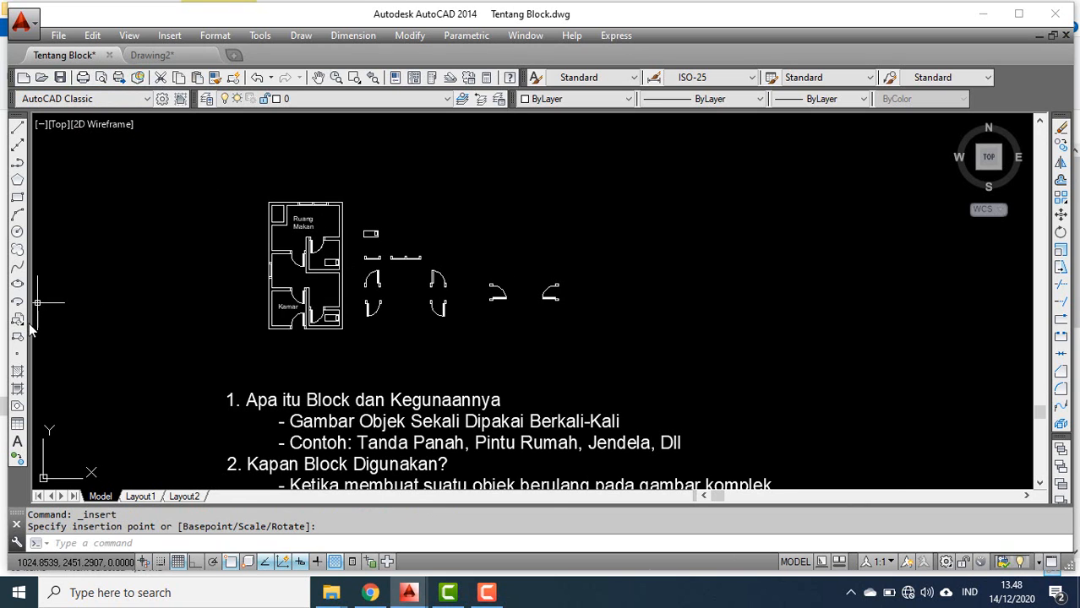
{"action": "middle_click_drag", "start_coordinate": [272, 333], "coordinate": [270, 314]}
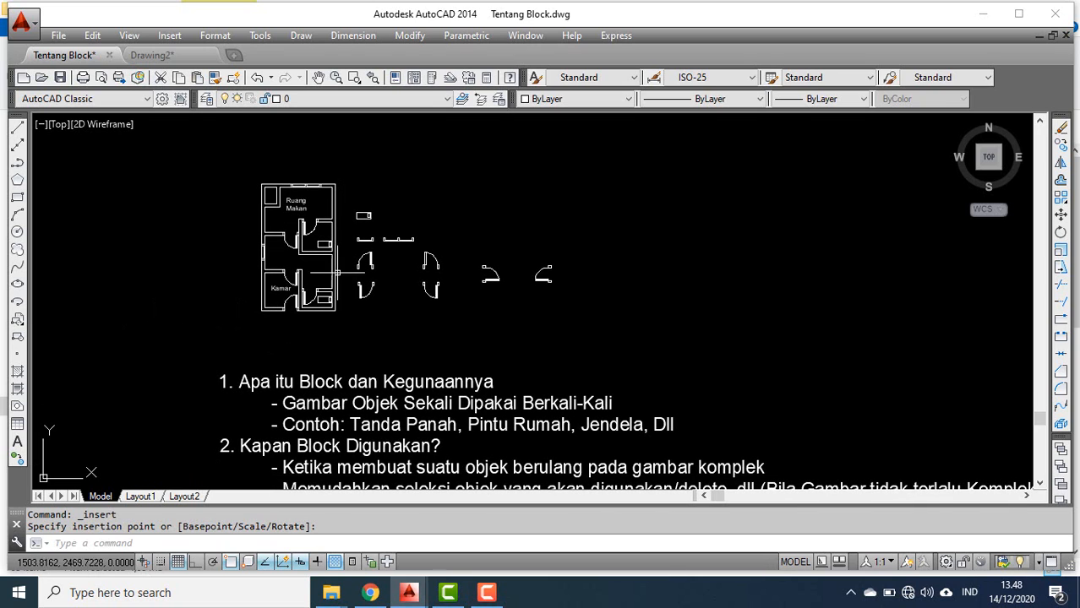
{"action": "scroll", "coordinate": [355, 270], "scroll_direction": "up", "scroll_amount": 2}
{"action": "middle_click_drag", "start_coordinate": [380, 224], "coordinate": [383, 267]}
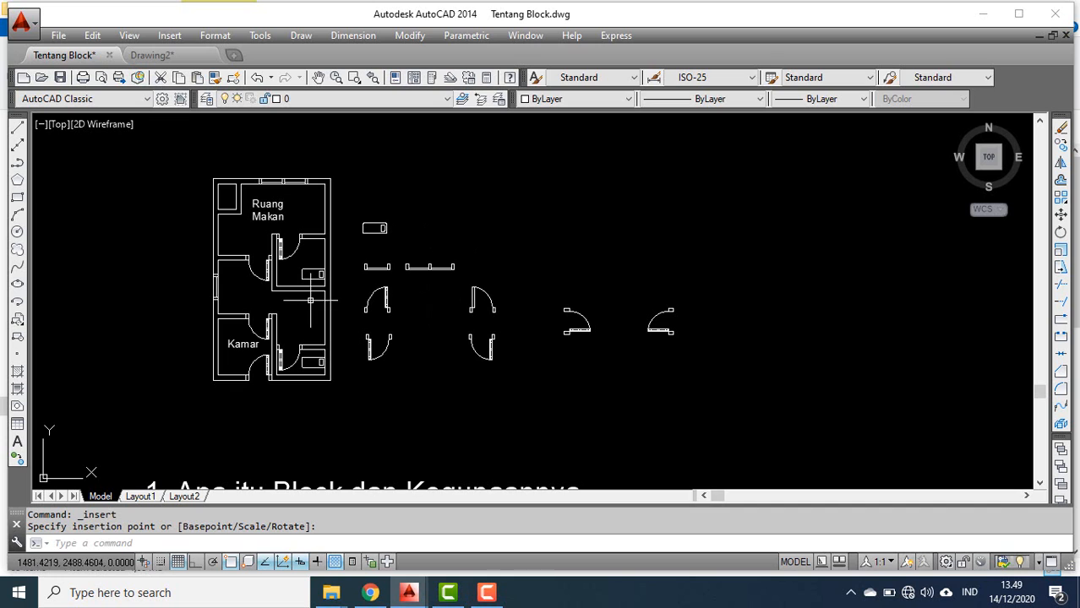
{"action": "middle_click_drag", "start_coordinate": [438, 298], "coordinate": [430, 253]}
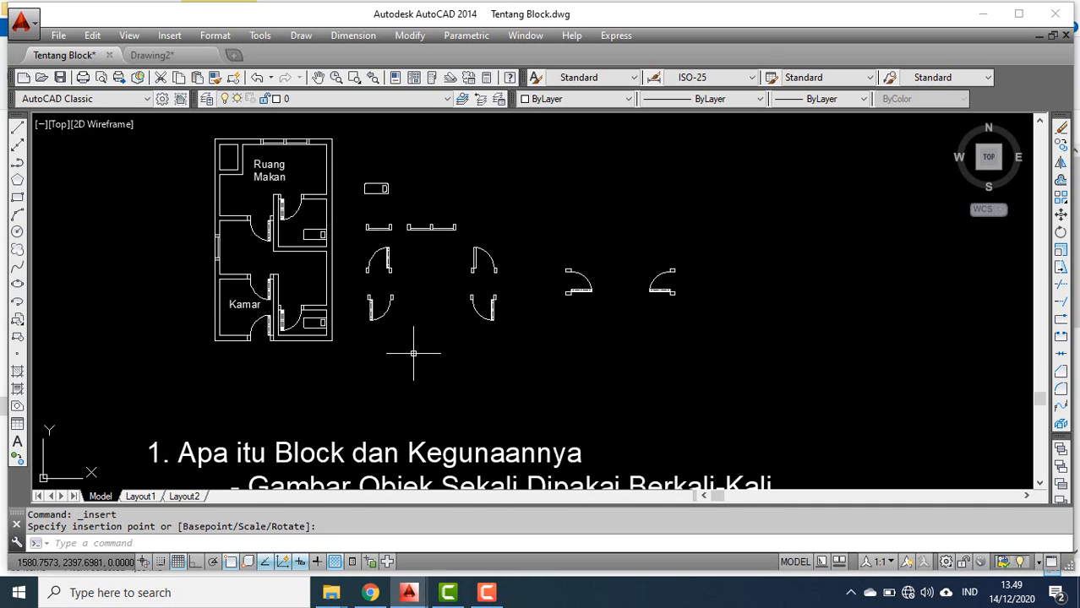
- Read the notes below the plan on what blocks are, when to use them and what to consider when creating them
{"action": "middle_click_drag", "start_coordinate": [410, 357], "coordinate": [385, 226]}
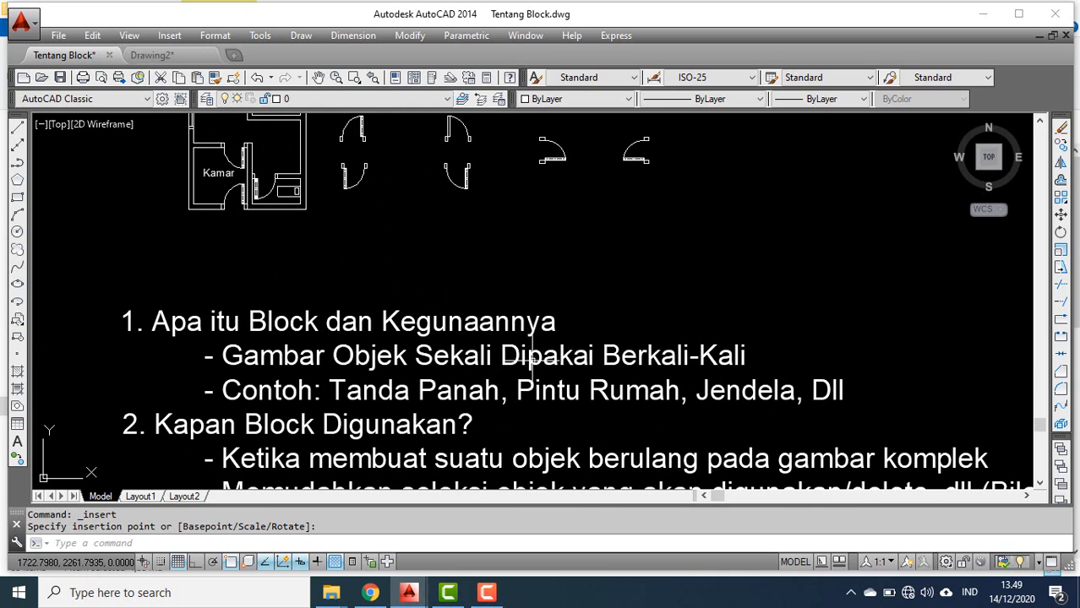
{"action": "middle_click_drag", "start_coordinate": [500, 338], "coordinate": [493, 264]}
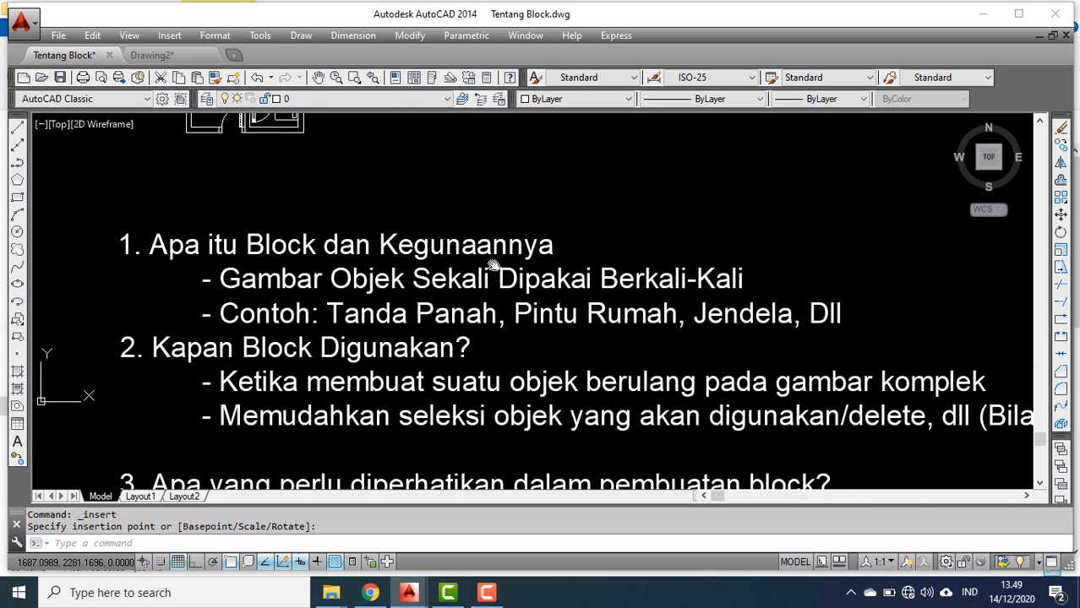
{"action": "scroll", "coordinate": [524, 279], "scroll_direction": "down", "scroll_amount": 3}
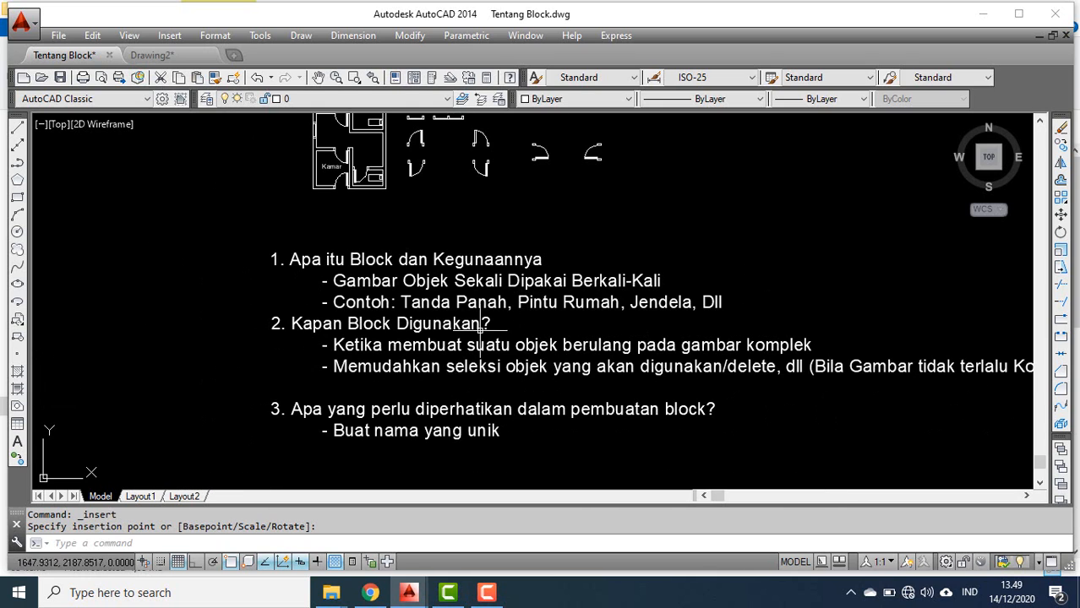
{"action": "scroll", "coordinate": [409, 308], "scroll_direction": "up", "scroll_amount": 2}
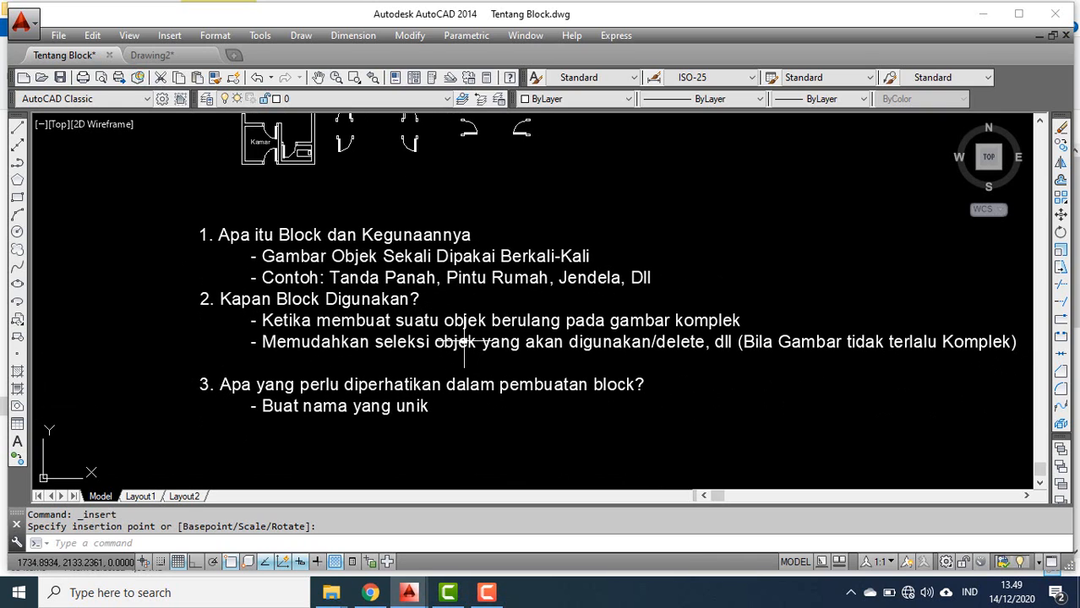
{"action": "scroll", "coordinate": [464, 342], "scroll_direction": "up", "scroll_amount": 2}
{"action": "scroll", "coordinate": [458, 338], "scroll_direction": "down", "scroll_amount": 2}
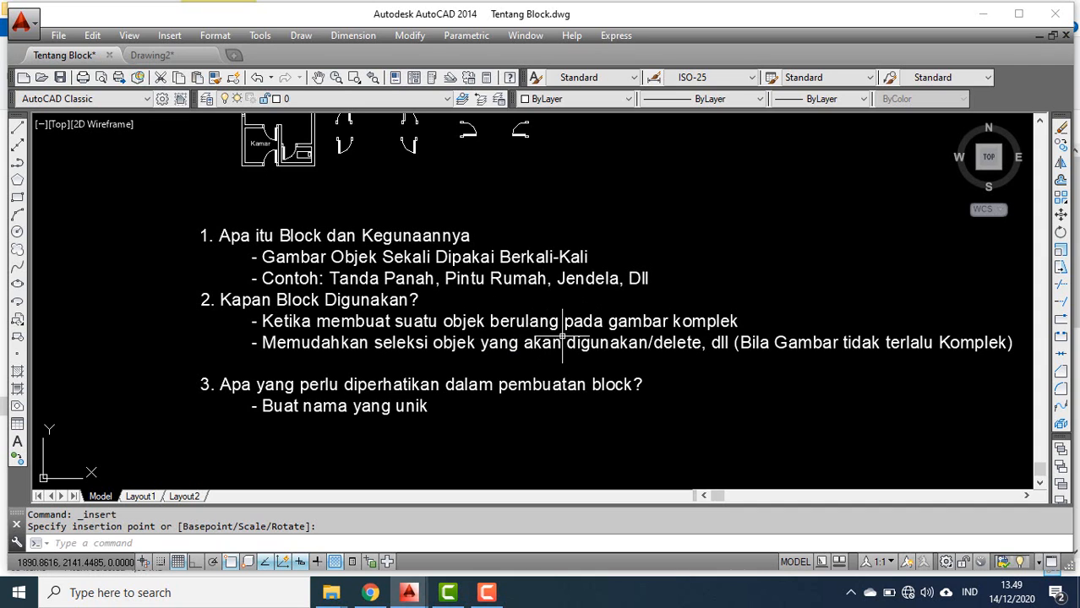
{"action": "middle_click_drag", "start_coordinate": [598, 347], "coordinate": [508, 328]}
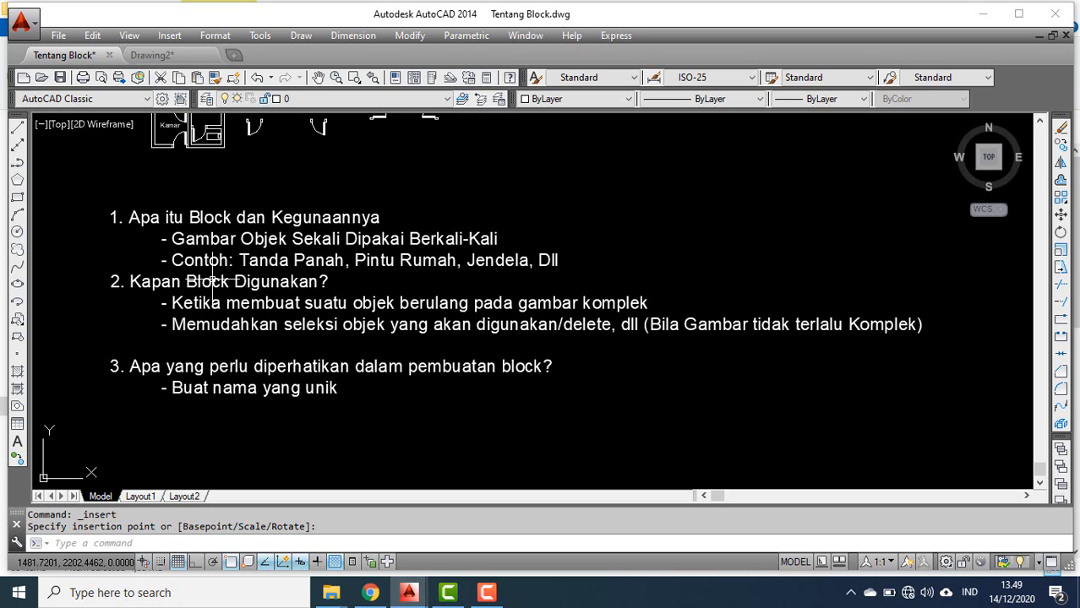
{"action": "mouse_move", "coordinate": [232, 148]}
{"action": "middle_mouse_down"}
{"action": "mouse_move", "coordinate": [266, 177]}
{"action": "mouse_move", "coordinate": [273, 255]}
{"action": "middle_mouse_up"}
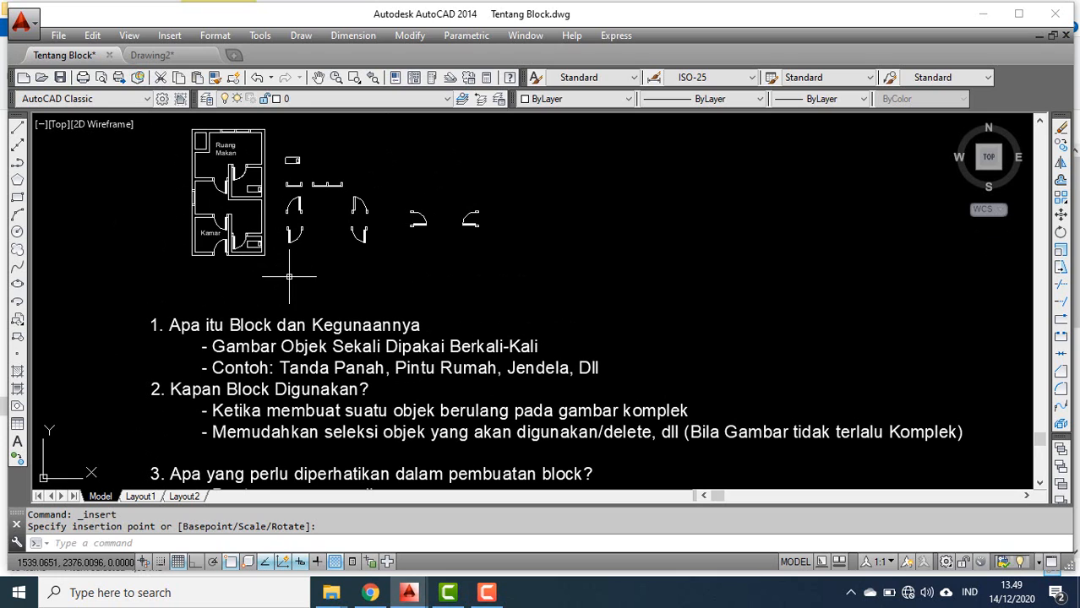
- Inspect the bed in the lower room by selecting its pillow and its outline in turn, clearing the selection each time
{"action": "scroll", "coordinate": [291, 276], "scroll_direction": "up", "scroll_amount": 2}
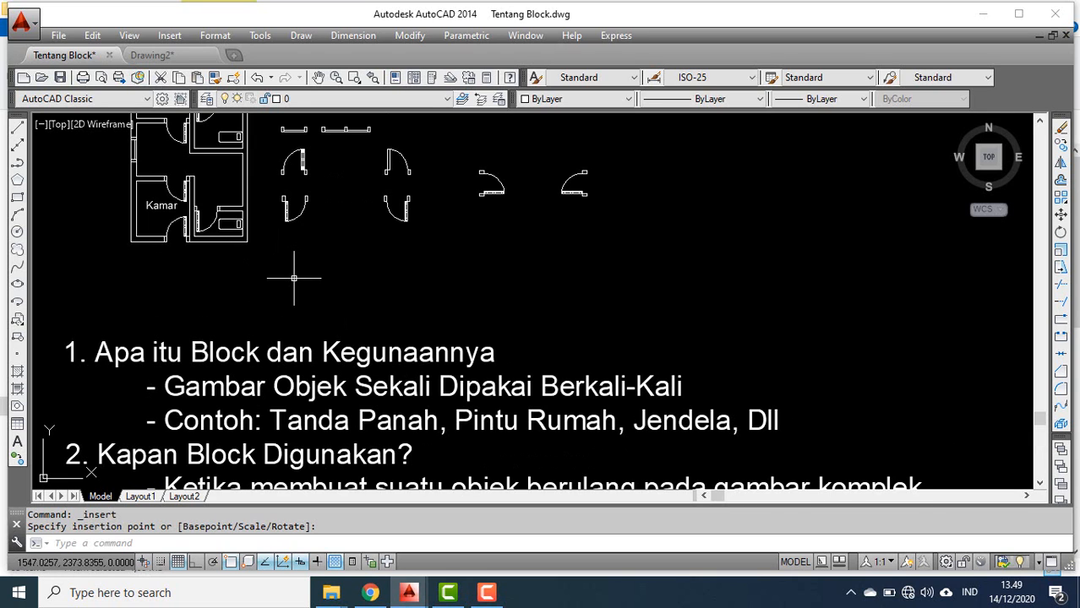
{"action": "scroll", "coordinate": [287, 278], "scroll_direction": "down", "scroll_amount": 1}
{"action": "scroll", "coordinate": [254, 245], "scroll_direction": "up", "scroll_amount": 4}
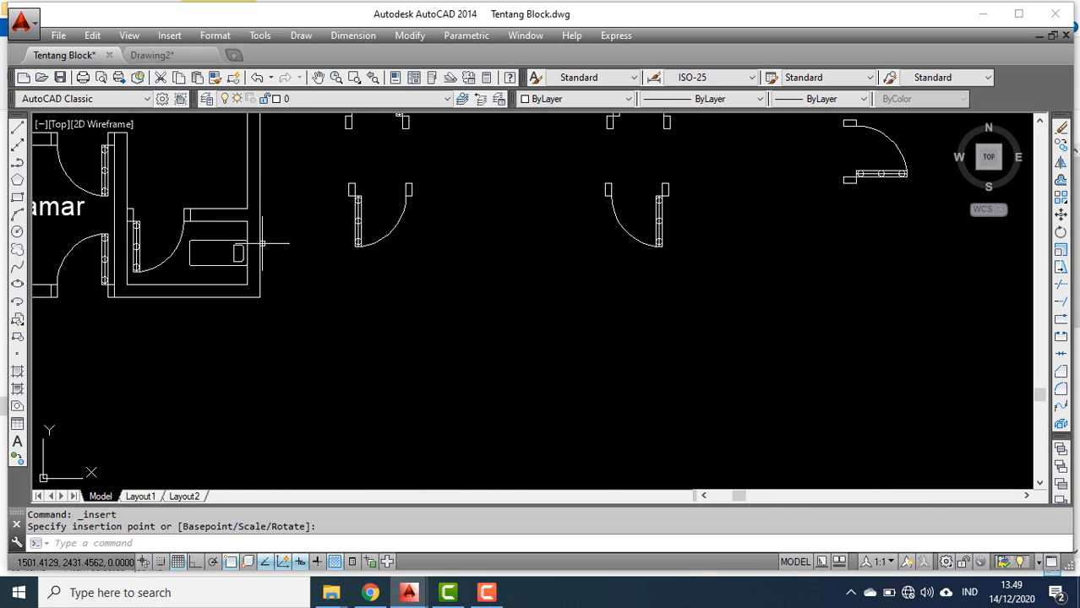
{"action": "scroll", "coordinate": [232, 259], "scroll_direction": "up", "scroll_amount": 3}
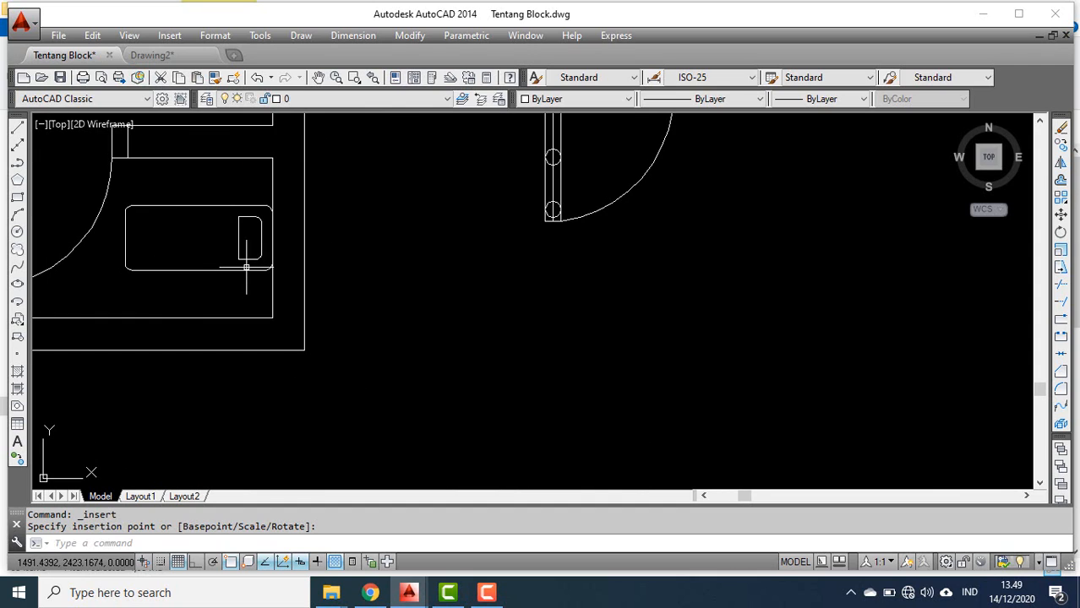
{"action": "scroll", "coordinate": [241, 253], "scroll_direction": "down", "scroll_amount": 1}
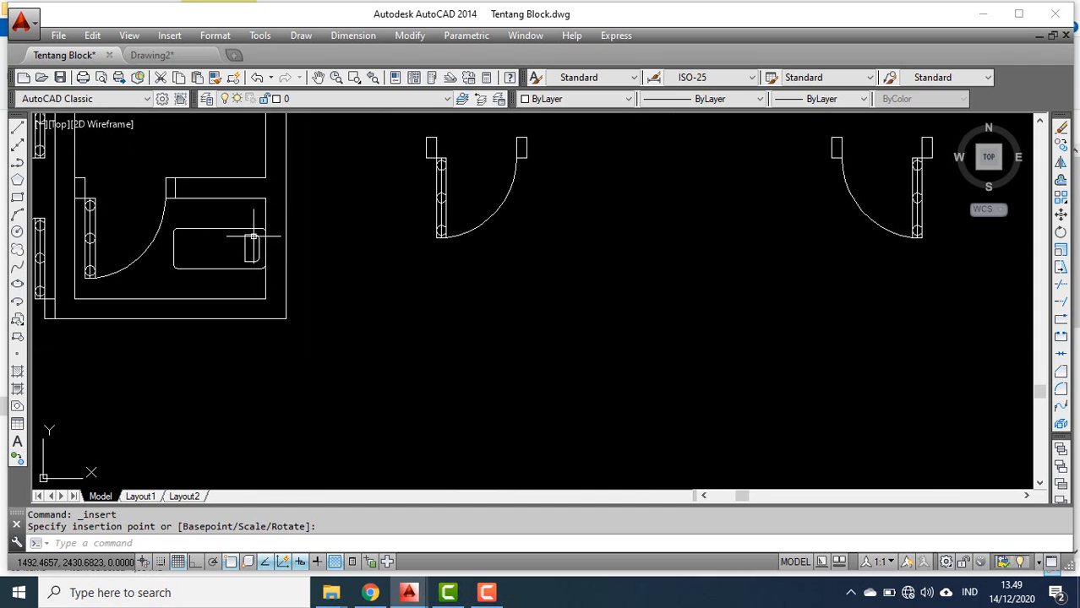
{"action": "left_click", "coordinate": [254, 236]}
{"action": "scroll", "coordinate": [253, 236], "scroll_direction": "up", "scroll_amount": 5}
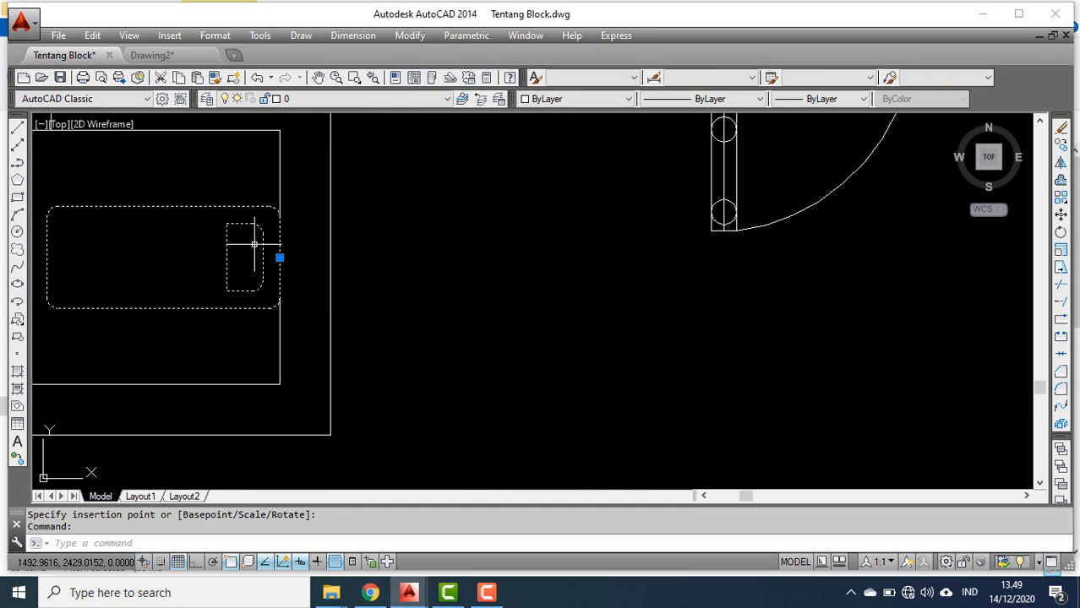
{"action": "key", "text": "Escape"}
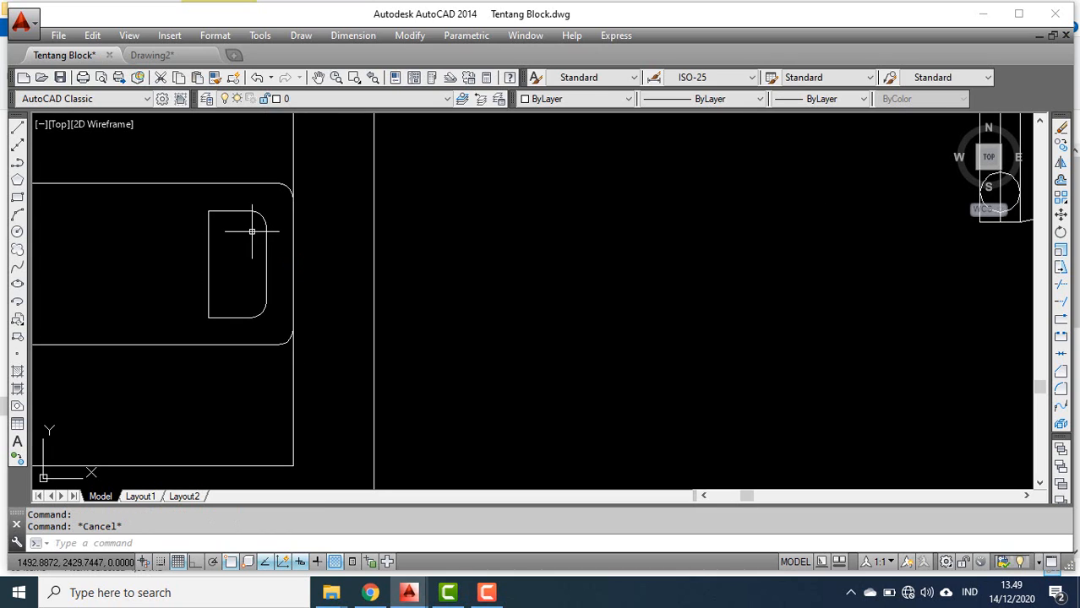
{"action": "left_click", "coordinate": [264, 186]}
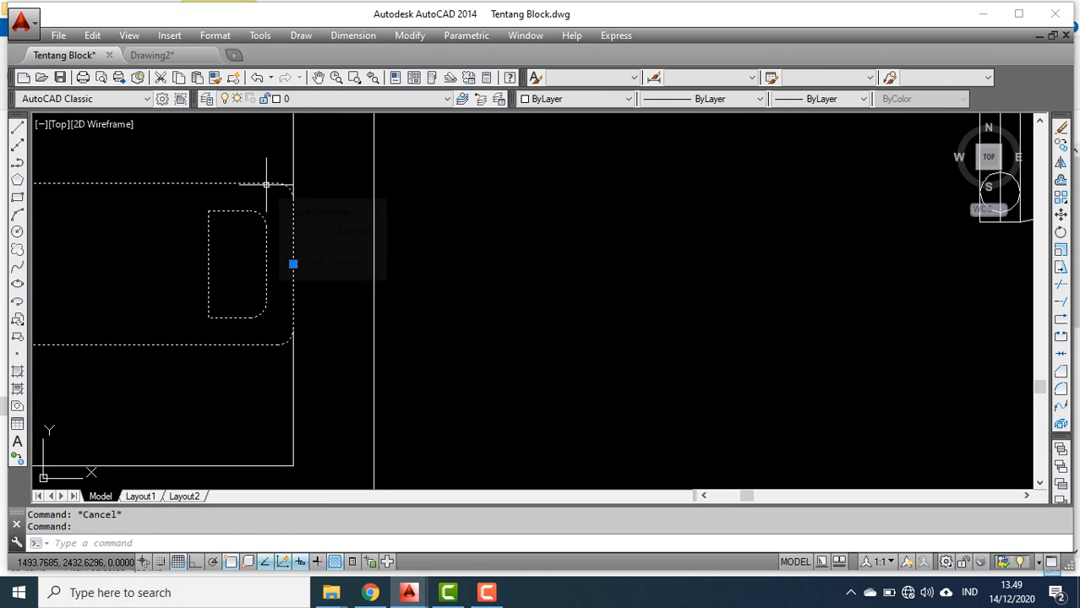
{"action": "scroll", "coordinate": [266, 184], "scroll_direction": "down", "scroll_amount": 4}
{"action": "key", "text": "Escape"}
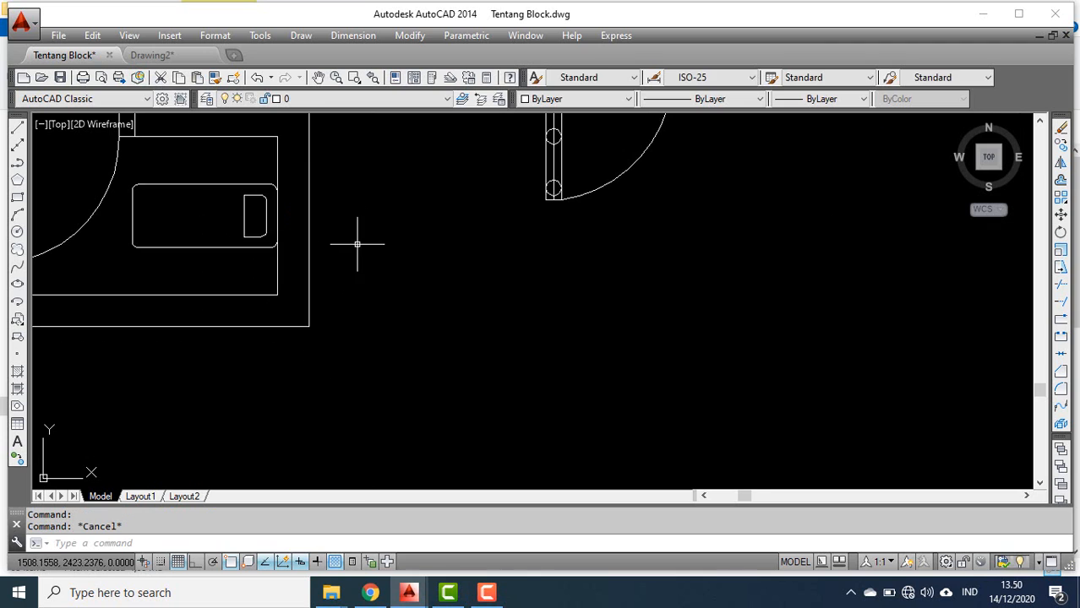
- Select the matching bed block in the upper room to compare it with the lower one, and clear the selection
{"action": "scroll", "coordinate": [358, 252], "scroll_direction": "up", "scroll_amount": 2}
{"action": "scroll", "coordinate": [357, 252], "scroll_direction": "down", "scroll_amount": 5}
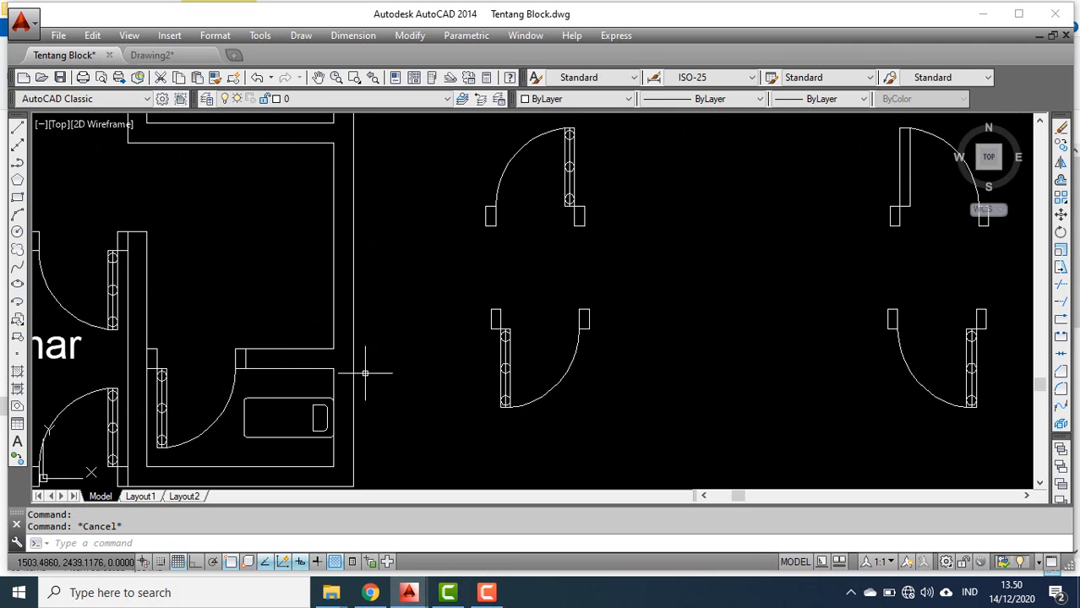
{"action": "left_click", "coordinate": [331, 194]}
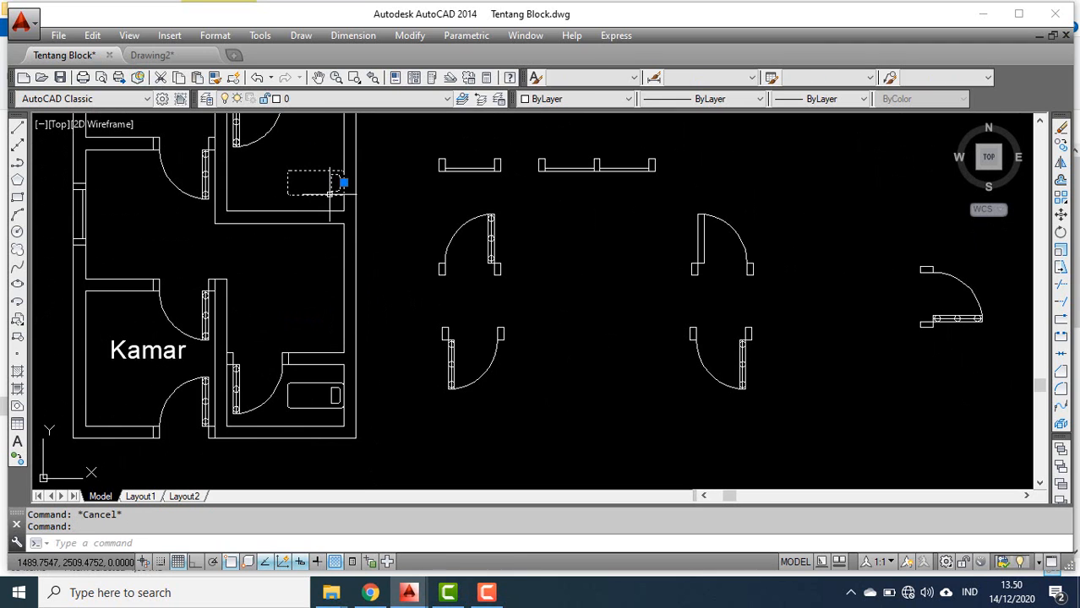
{"action": "key", "text": "Escape"}
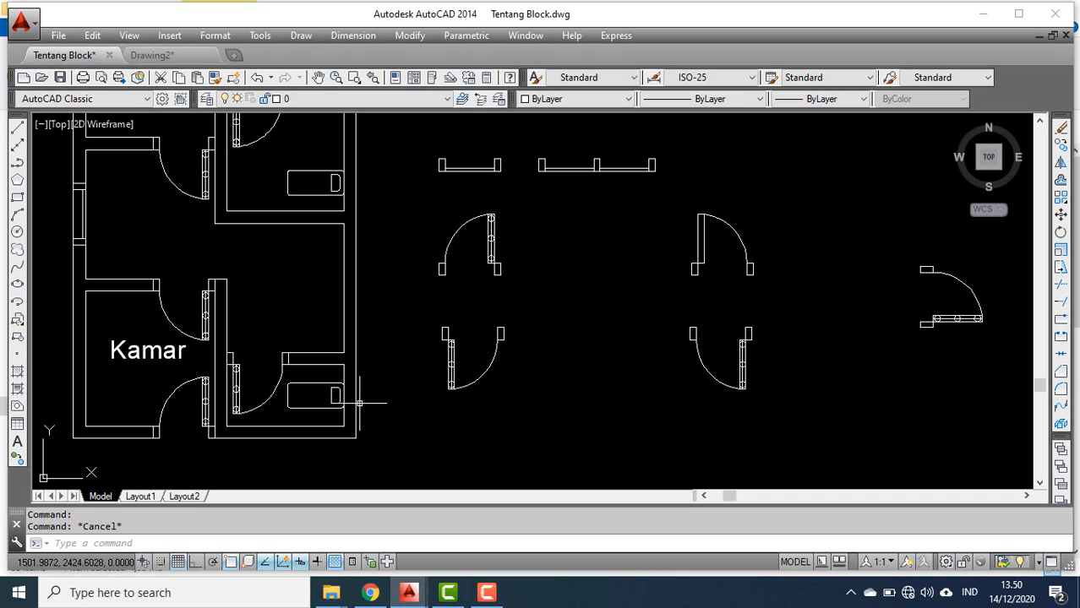
- Open the upper room's RanjangSingle bed block in the Block Editor
{"action": "left_click", "coordinate": [327, 192]}
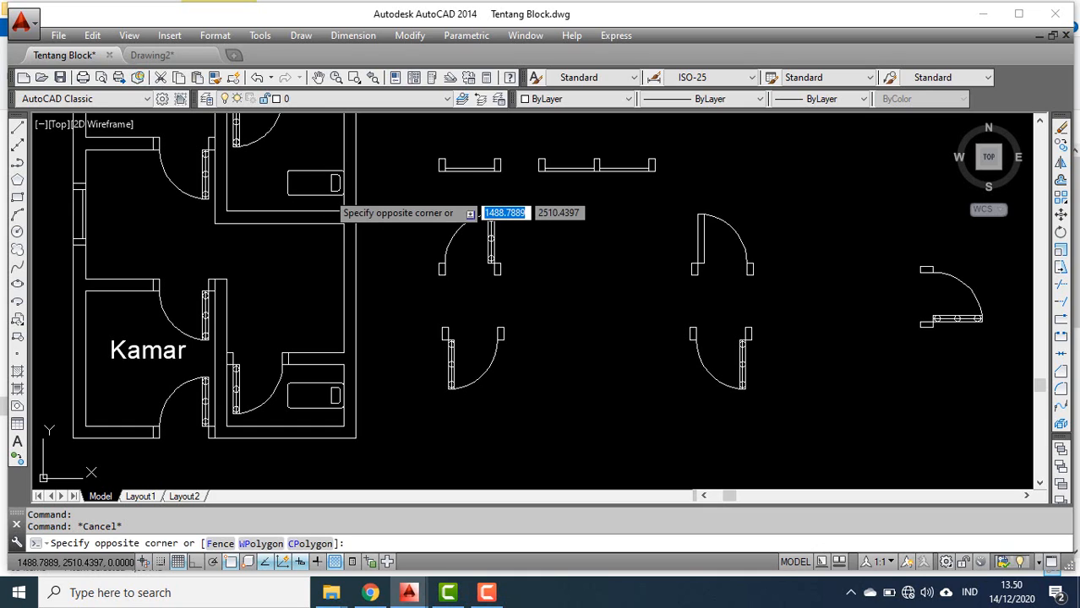
{"action": "left_click", "coordinate": [328, 195]}
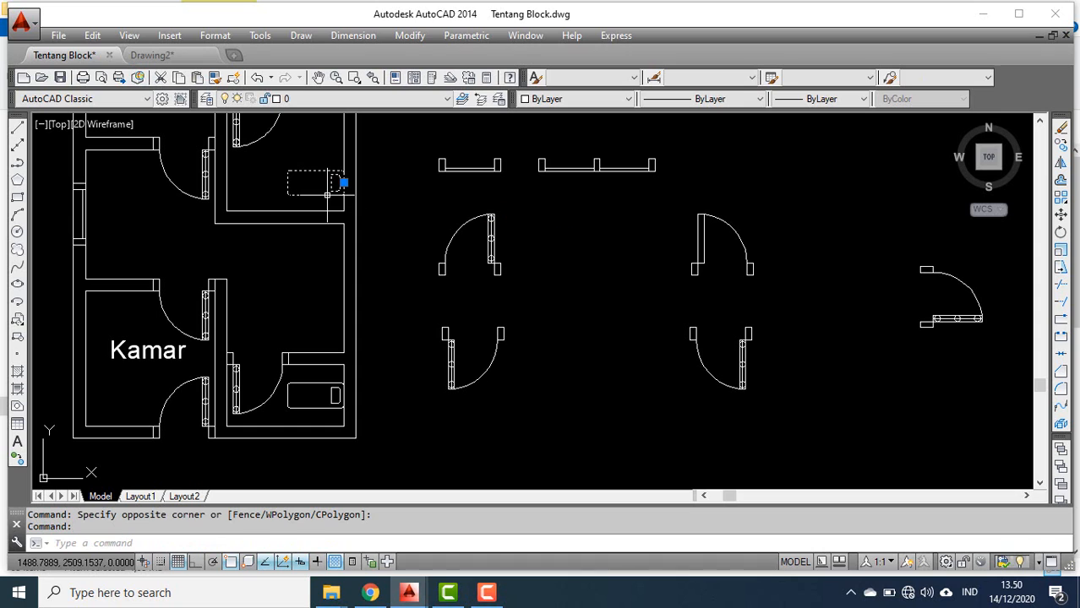
{"action": "right_click", "coordinate": [327, 195]}
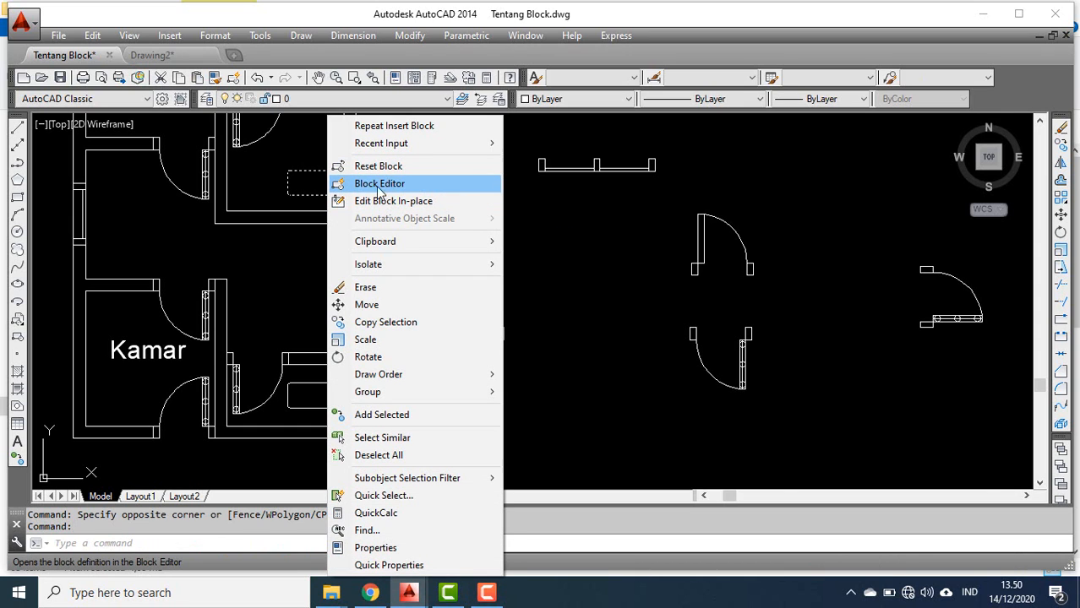
{"action": "left_click", "coordinate": [613, 57]}
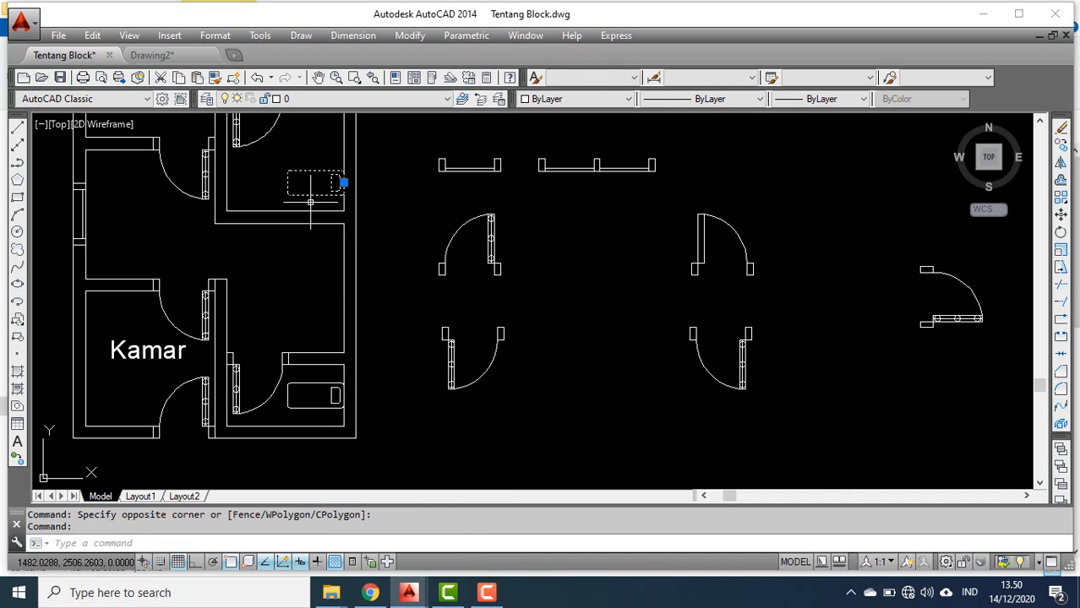
{"action": "scroll", "coordinate": [336, 191], "scroll_direction": "up", "scroll_amount": 4}
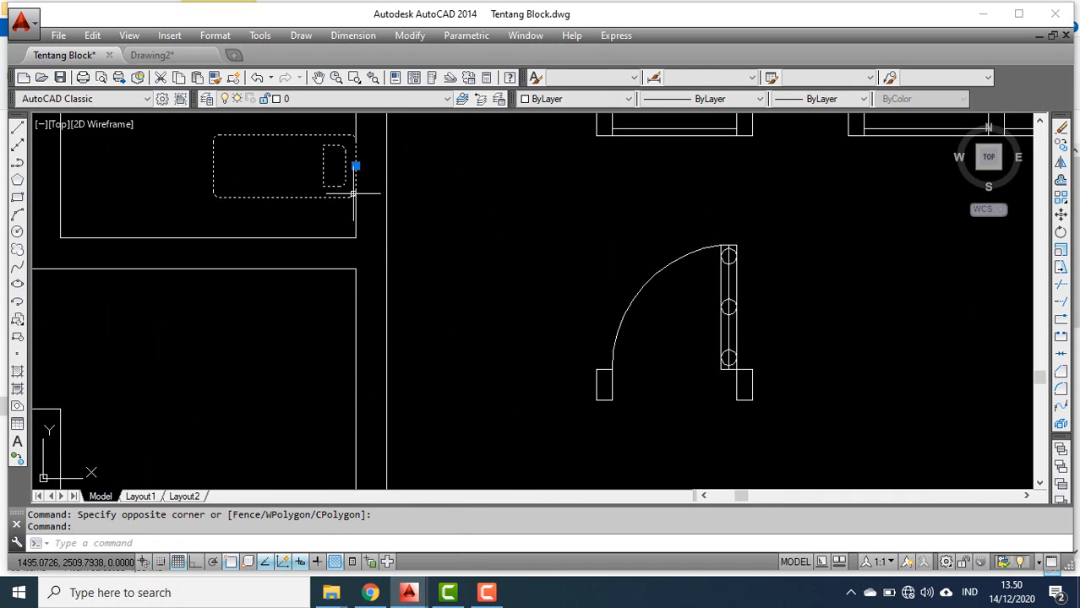
{"action": "key", "text": "Escape"}
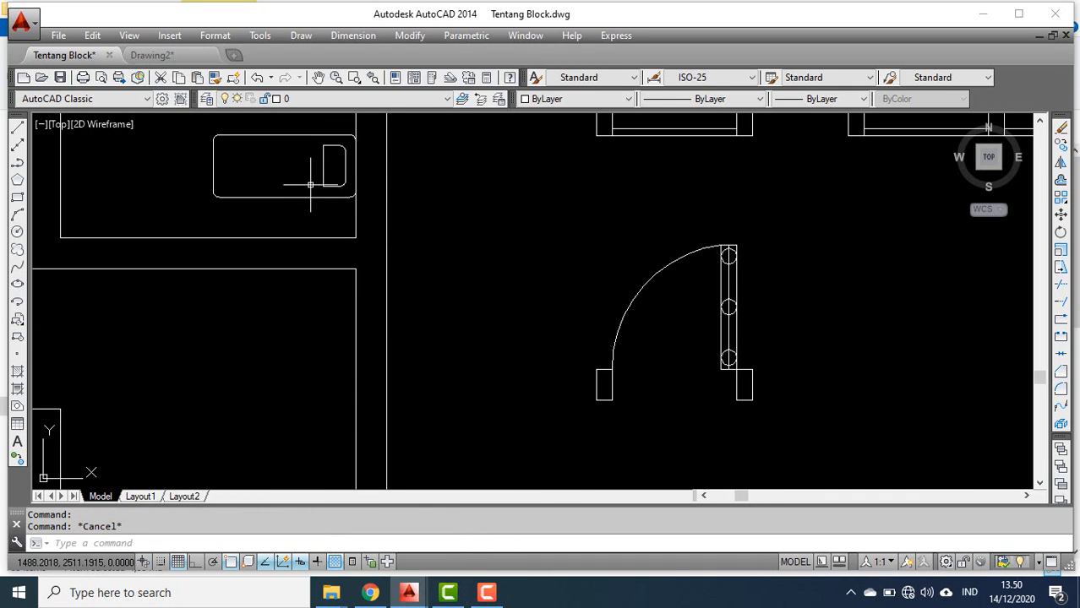
{"action": "scroll", "coordinate": [310, 184], "scroll_direction": "down", "scroll_amount": 2}
{"action": "left_click", "coordinate": [312, 174]}
{"action": "right_click", "coordinate": [313, 174]}
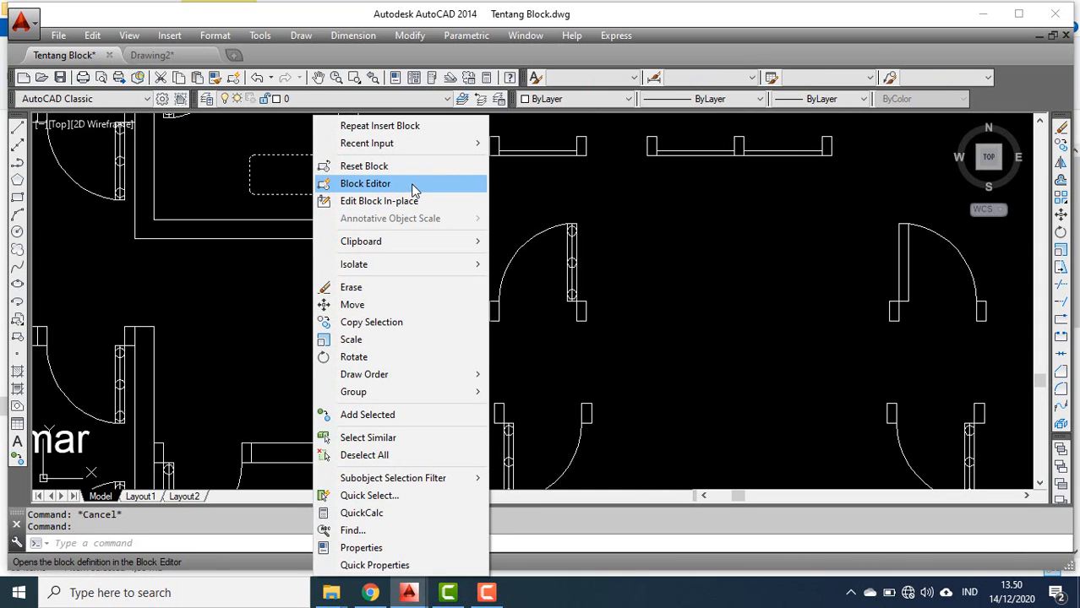
{"action": "left_click", "coordinate": [413, 184]}
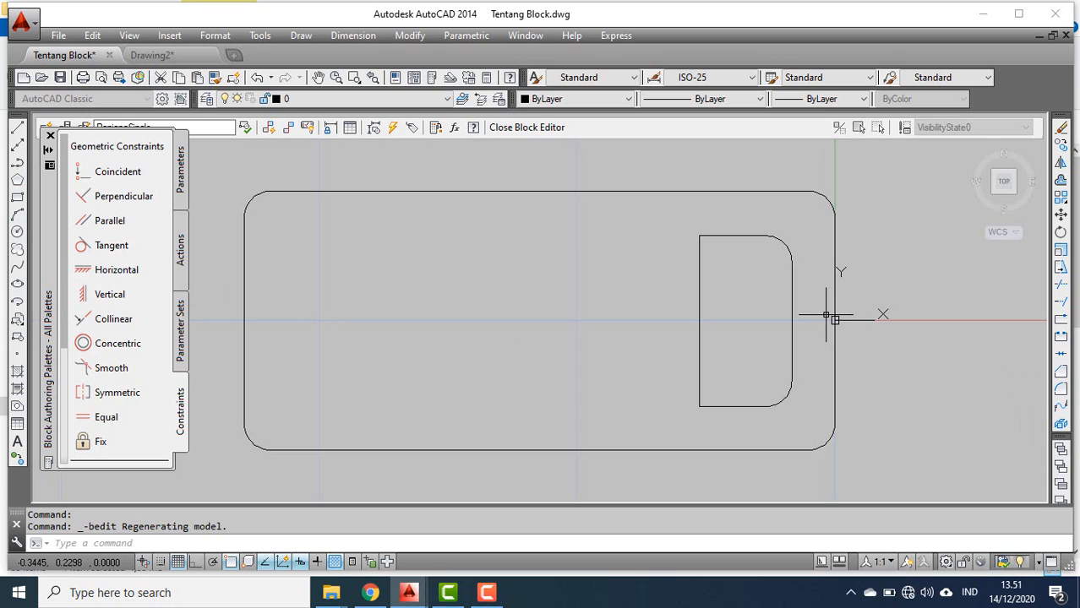
- Draw a small circle centred on the midpoint of the pillow's straight edge in the bed block
{"action": "left_click", "coordinate": [17, 233]}
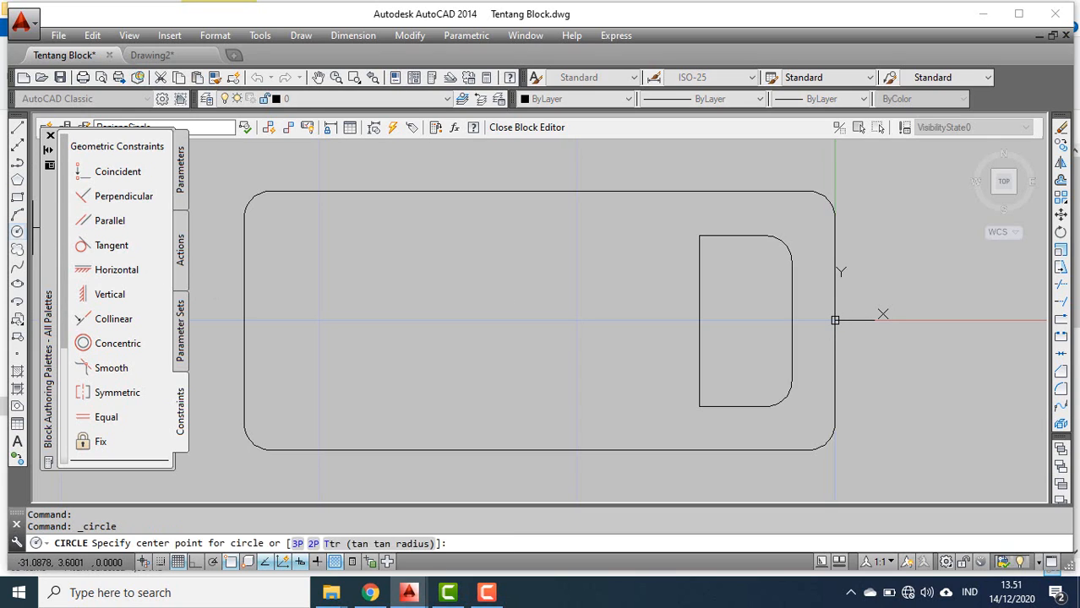
{"action": "left_click", "coordinate": [699, 321]}
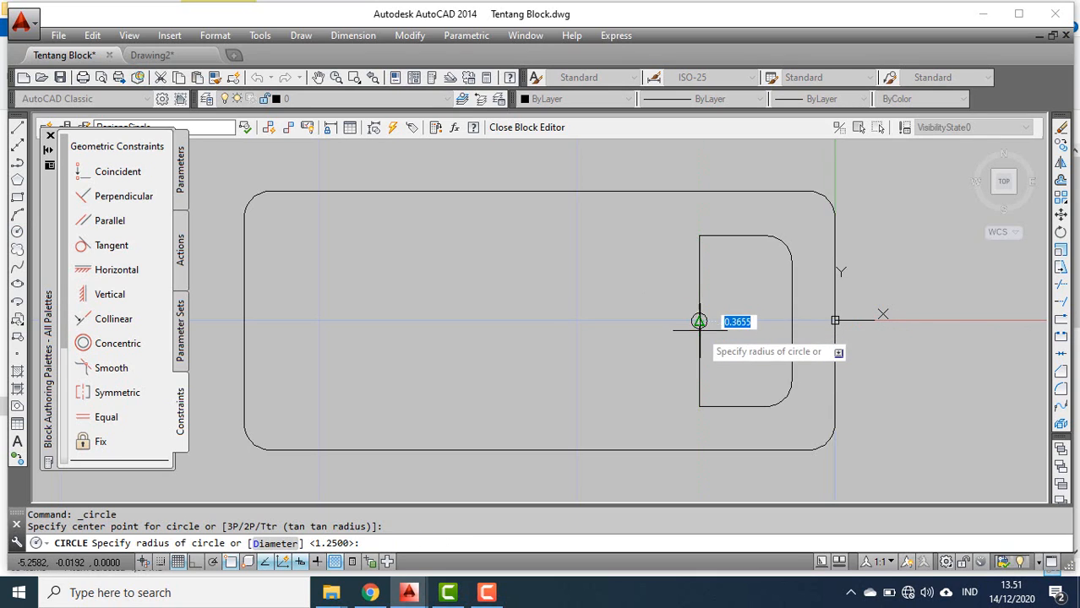
{"action": "left_click", "coordinate": [701, 349]}
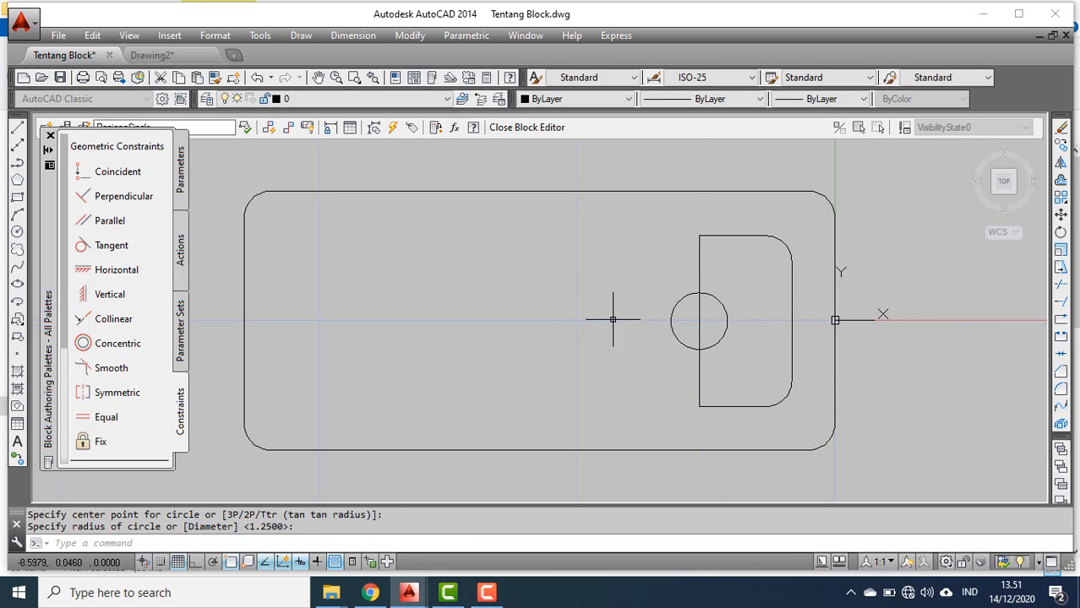
- Copy the small circle from its centre horizontally toward the foot of the bed, about 13.59 units away
{"action": "left_click", "coordinate": [686, 346]}
{"action": "right_click", "coordinate": [691, 337]}
{"action": "left_click", "coordinate": [740, 333]}
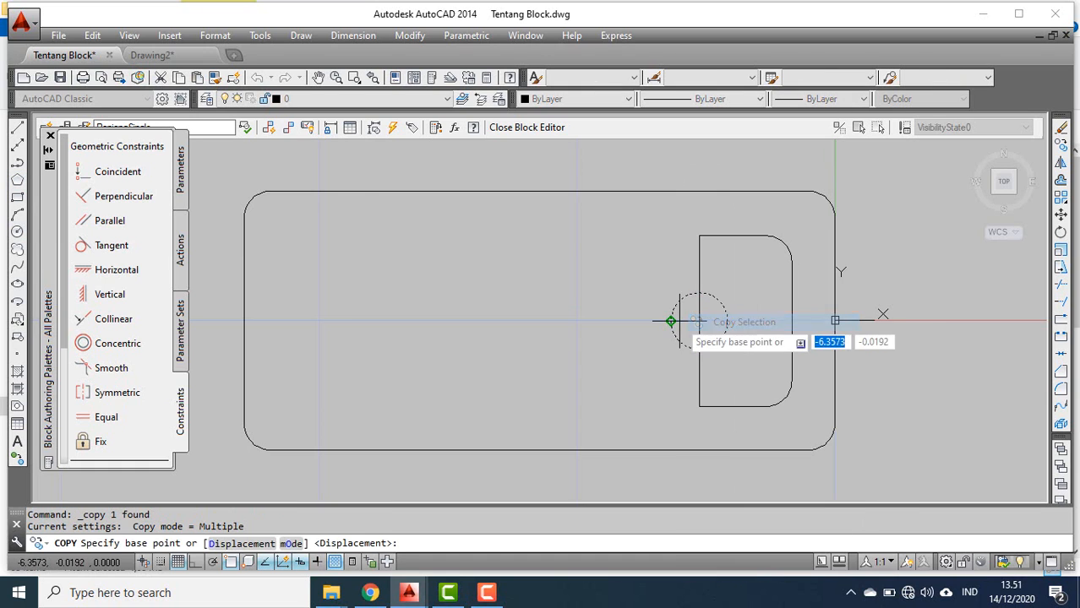
{"action": "left_click", "coordinate": [699, 320]}
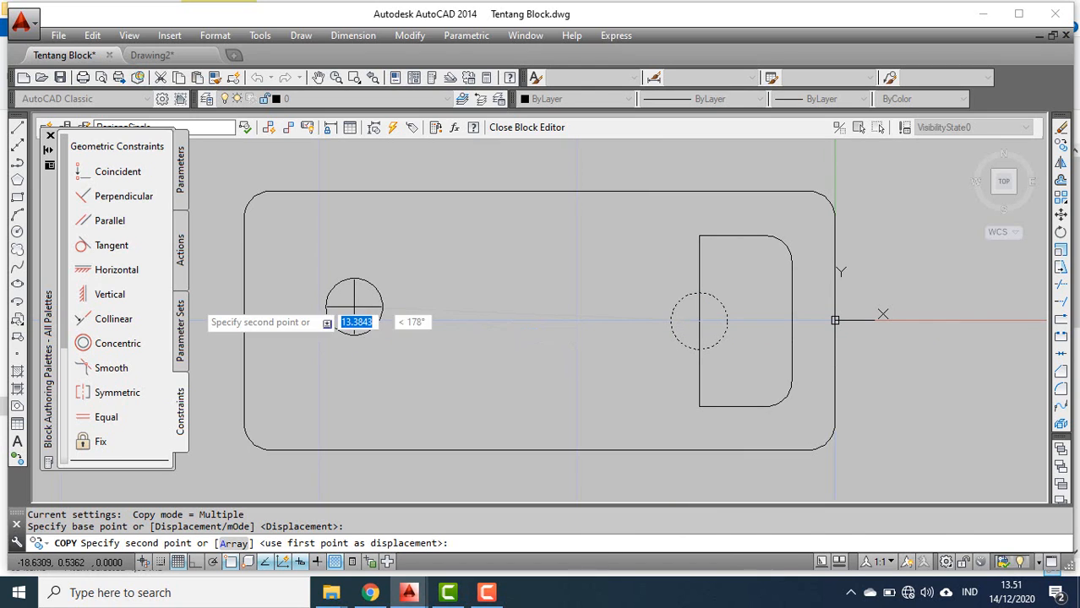
{"action": "key", "text": "F8"}
{"action": "key", "text": "F8"}
{"action": "key", "text": "F8"}
{"action": "key", "text": "F8"}
{"action": "key", "text": "F8"}
{"action": "key", "text": "F8"}
{"action": "key", "text": "F8"}
{"action": "key", "text": "F8"}
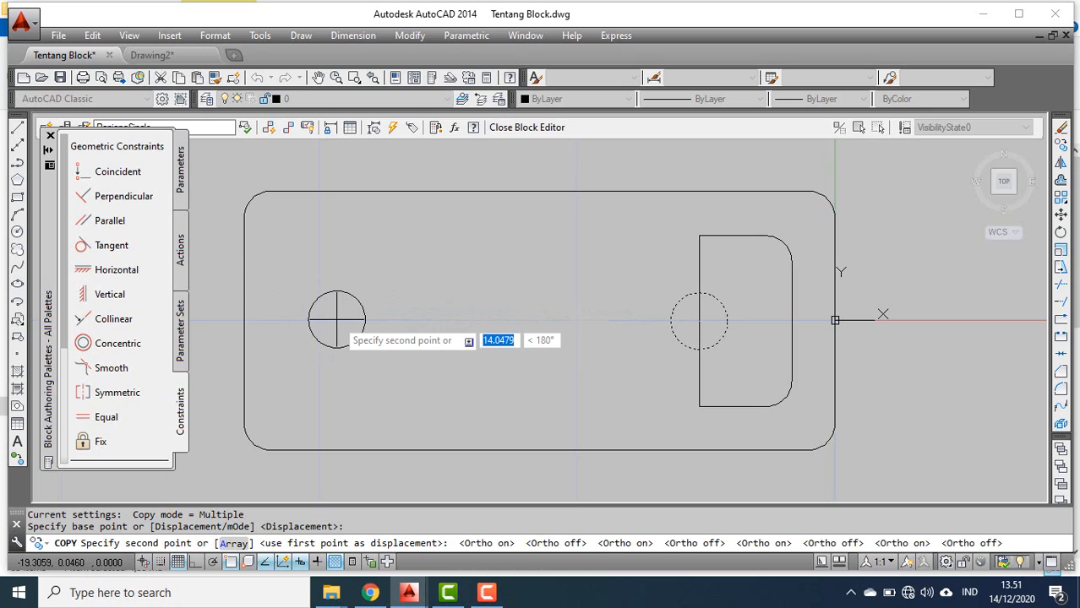
{"action": "key", "text": "F8"}
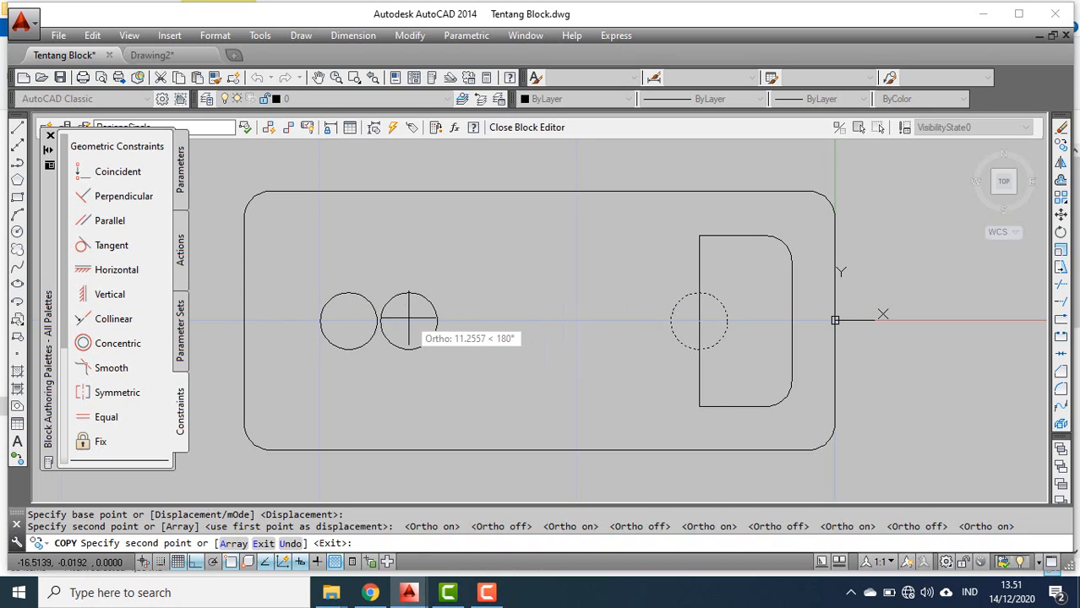
{"action": "key", "text": "Escape"}
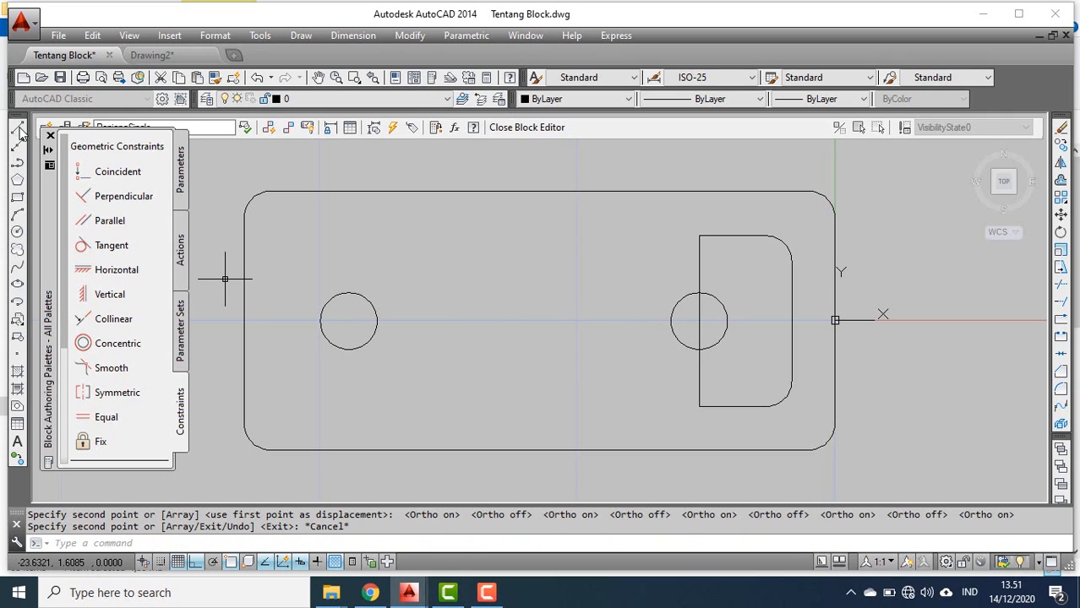
- Draw a horizontal line joining the upper quadrants of the two small circles
{"action": "left_click", "coordinate": [17, 128]}
{"action": "left_click", "coordinate": [348, 292]}
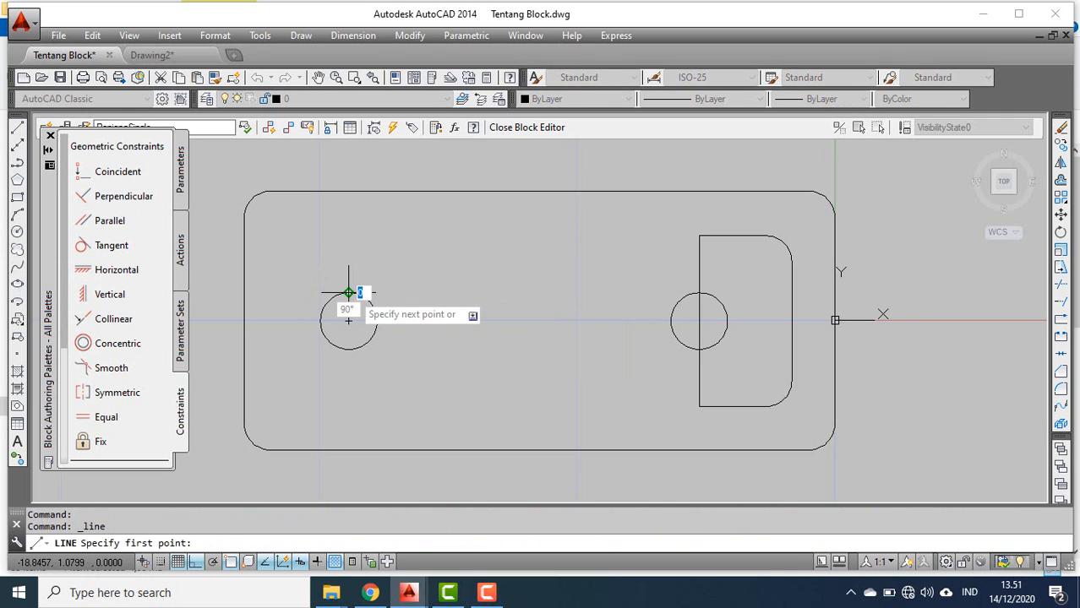
{"action": "left_click", "coordinate": [698, 293]}
{"action": "right_click", "coordinate": [699, 292]}
{"action": "left_click", "coordinate": [723, 301]}
- Draw a second horizontal line joining the lower quadrants of the two small circles
{"action": "right_click", "coordinate": [571, 257]}
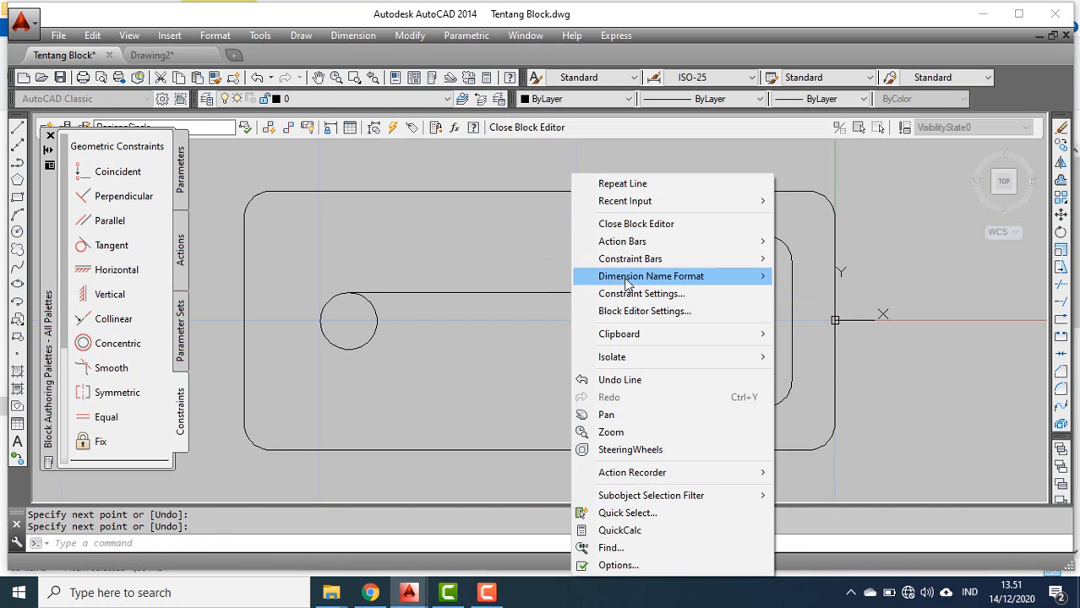
{"action": "left_click", "coordinate": [623, 184]}
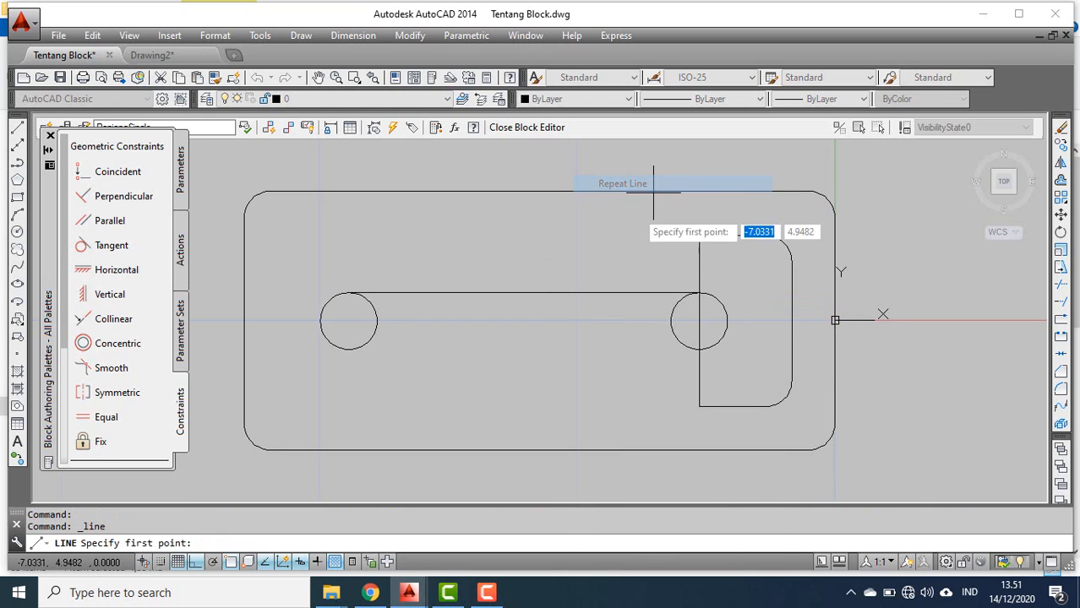
{"action": "left_click", "coordinate": [348, 349]}
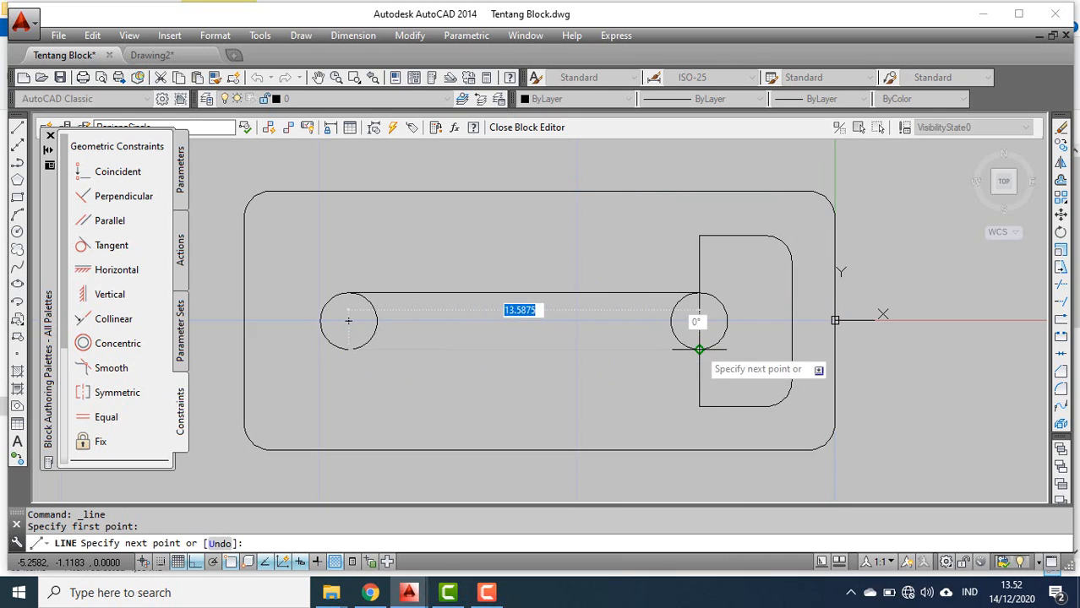
{"action": "left_click", "coordinate": [699, 349]}
{"action": "right_click", "coordinate": [699, 349]}
{"action": "left_click", "coordinate": [723, 358]}
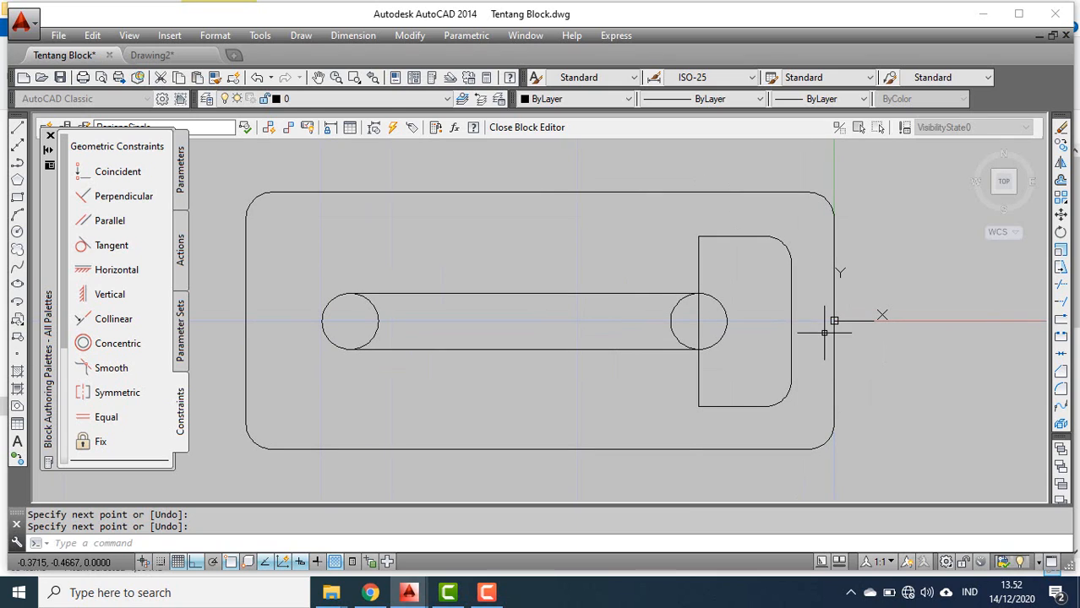
{"action": "key", "text": "Return"}
- Change the colour of both small circles in the bed block to Red and clear the selection
{"action": "left_click", "coordinate": [344, 294]}
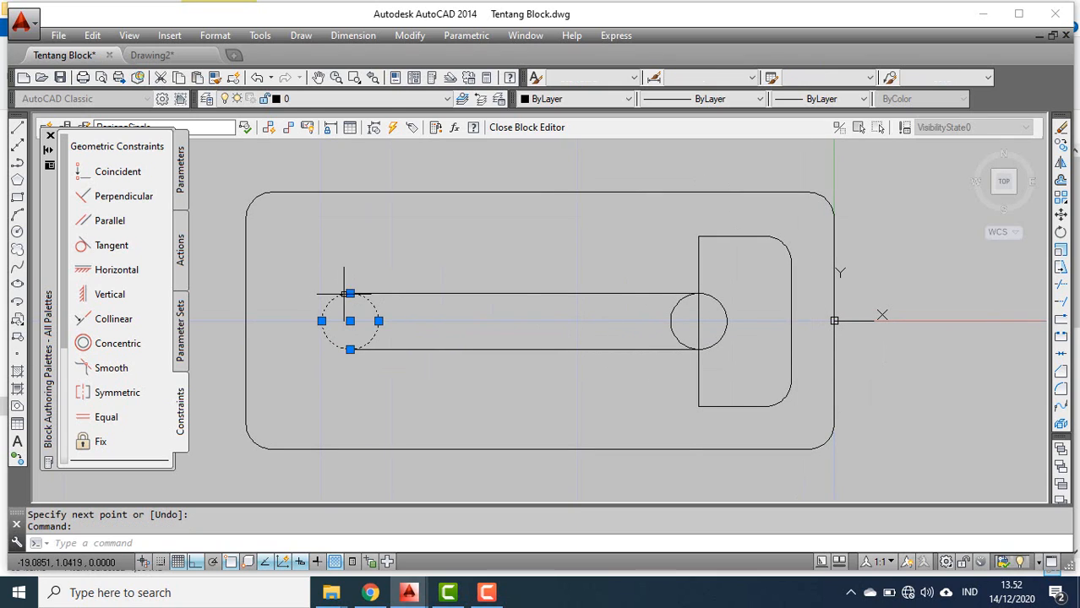
{"action": "left_click", "coordinate": [657, 100]}
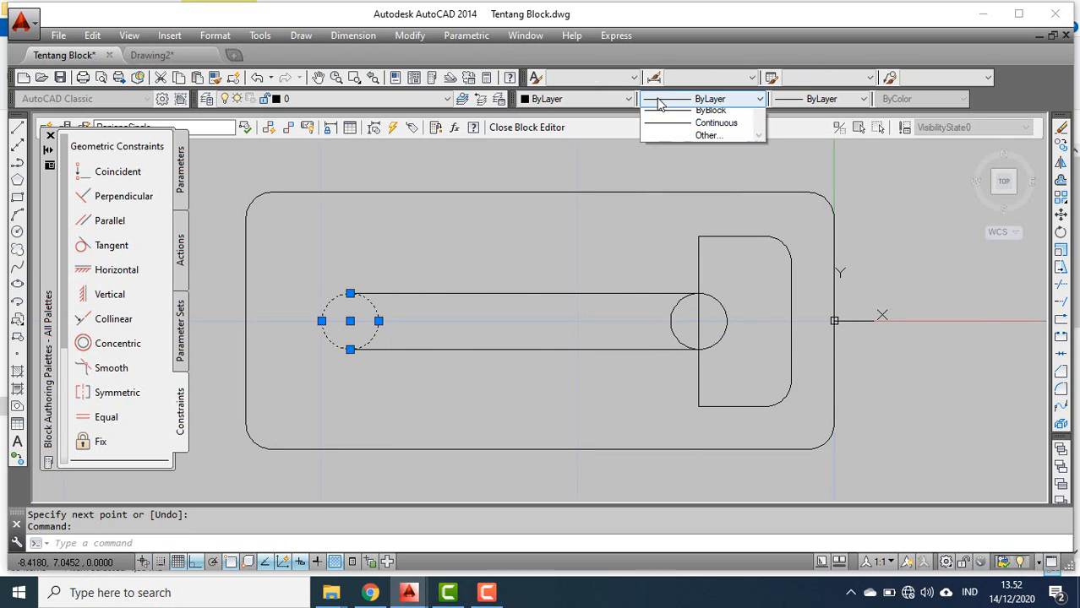
{"action": "left_click", "coordinate": [658, 99]}
{"action": "left_click", "coordinate": [610, 100]}
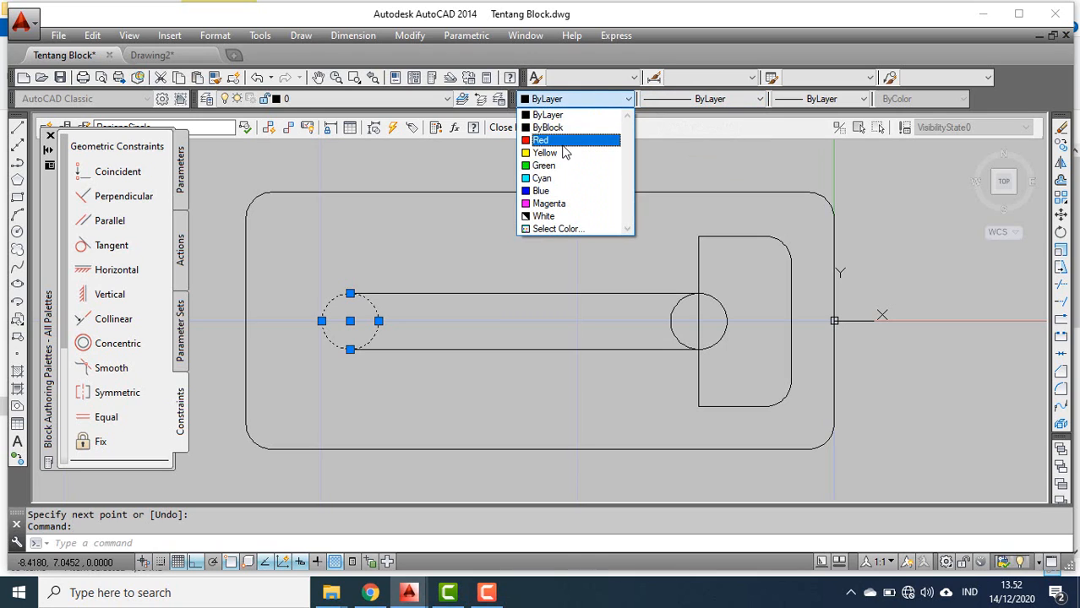
{"action": "left_click", "coordinate": [564, 140]}
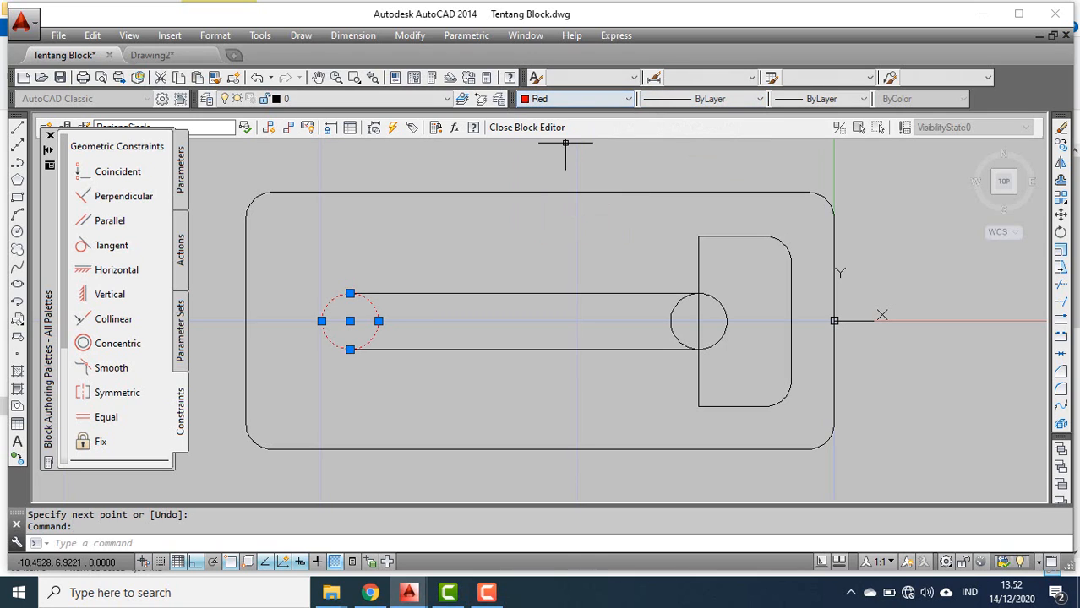
{"action": "left_click", "coordinate": [723, 314]}
{"action": "left_click", "coordinate": [602, 99]}
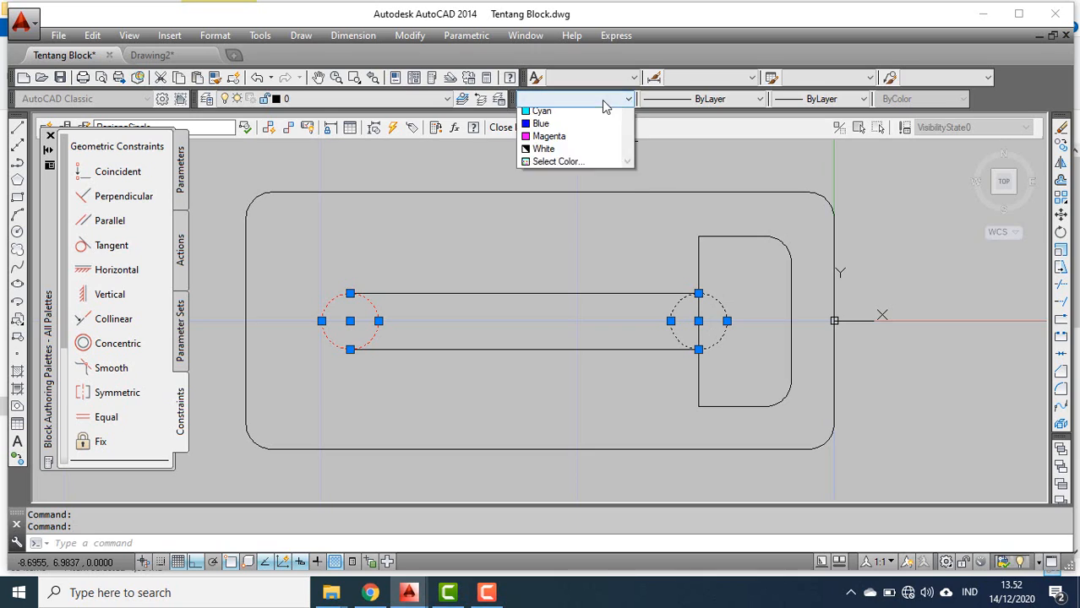
{"action": "left_click", "coordinate": [571, 142]}
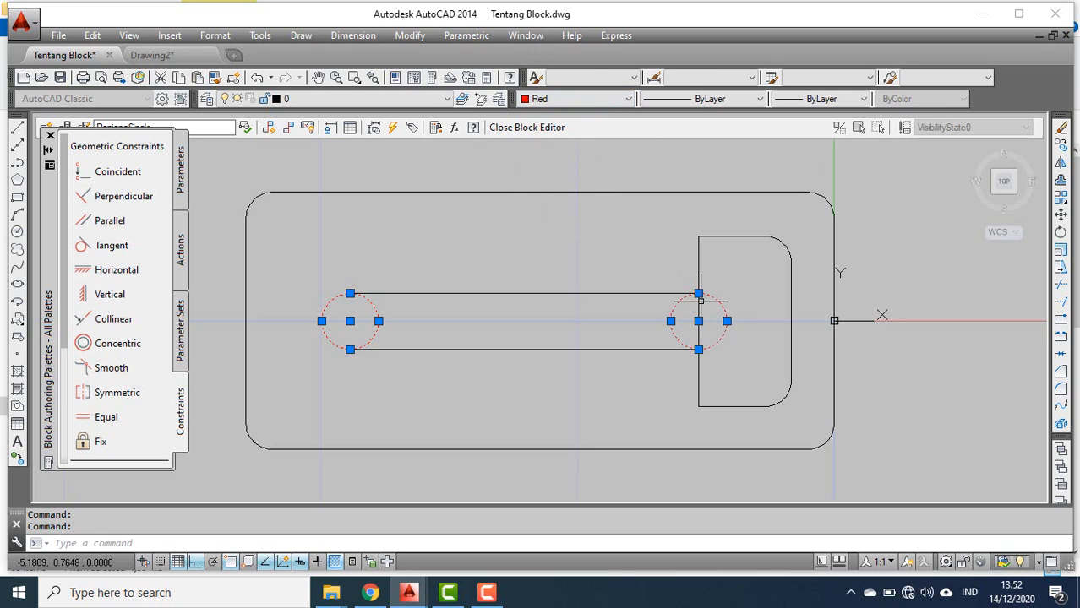
{"action": "key", "text": "Escape"}
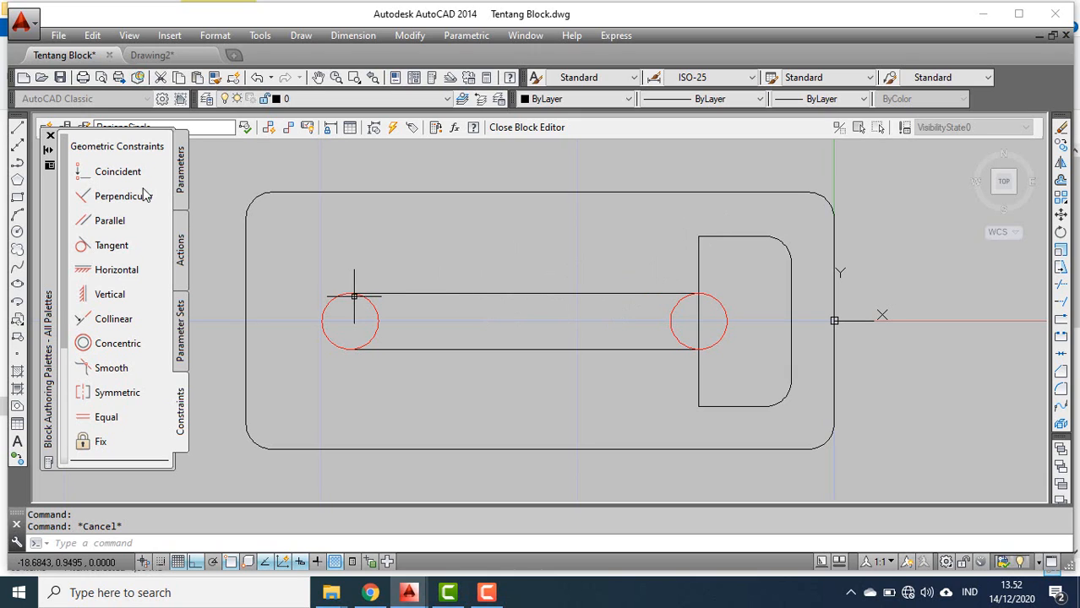
- Close the Block Authoring Palettes and save both the drawing and the RanjangSingle block definition
{"action": "left_click", "coordinate": [49, 135]}
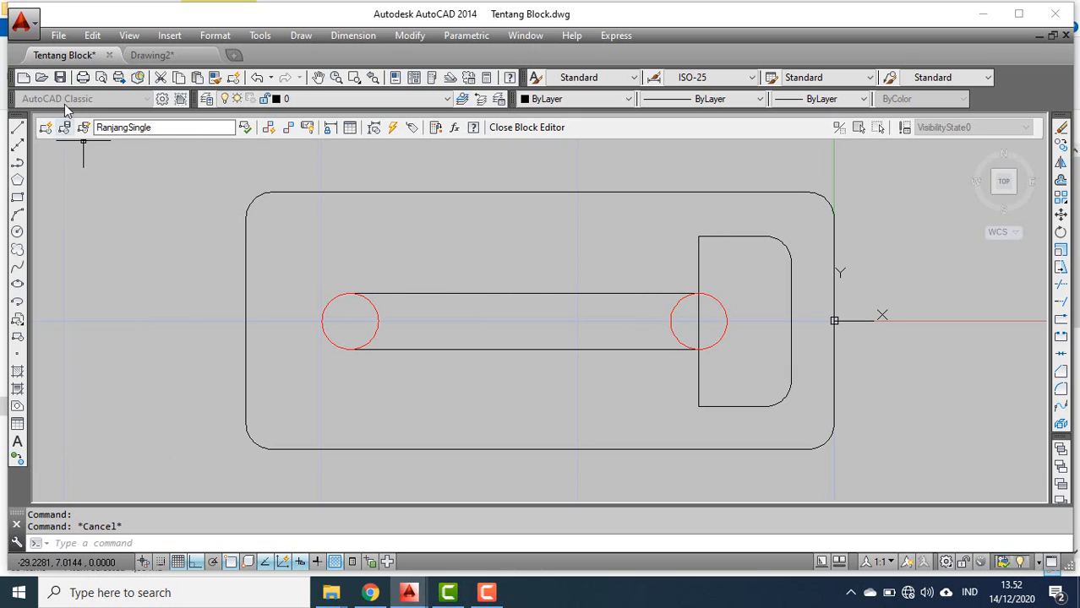
{"action": "left_click", "coordinate": [61, 76]}
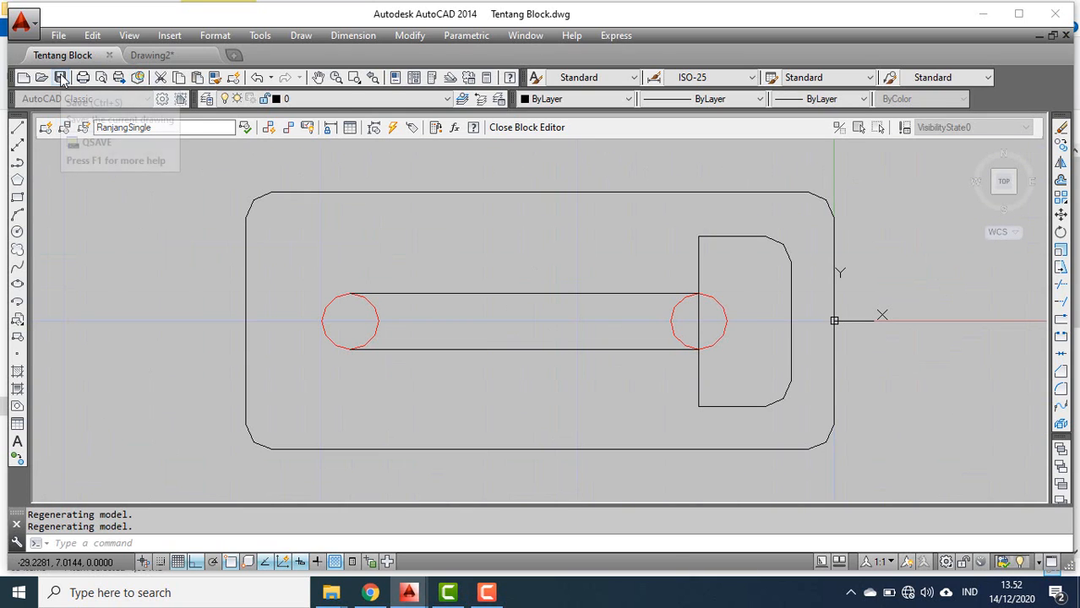
{"action": "left_click", "coordinate": [65, 128]}
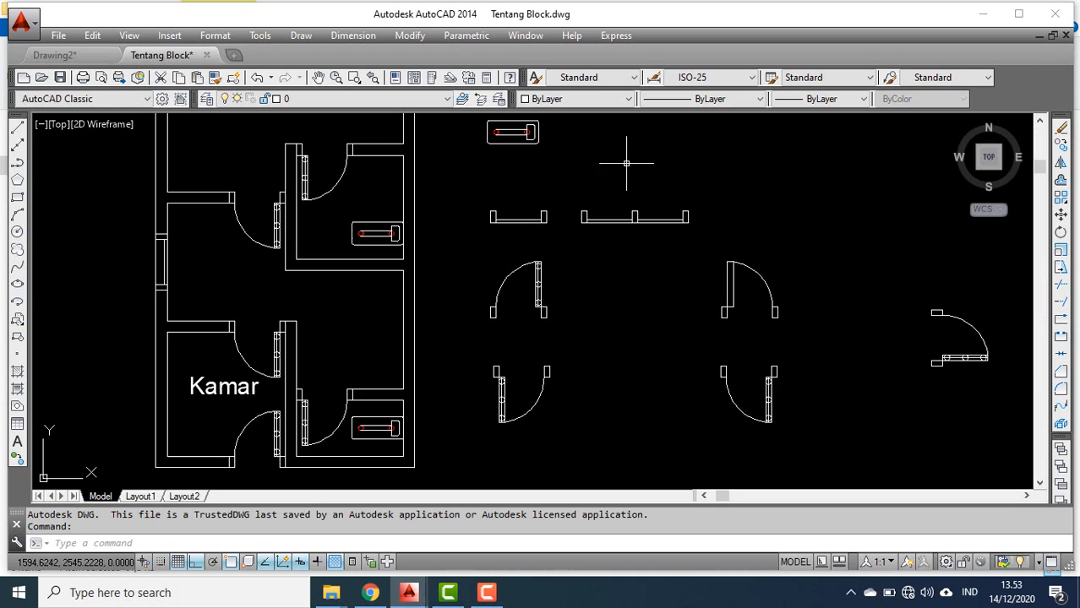
- Examine the edited bed blocks in and beside the floor plan, selecting the upper room's bed and clearing the selection
{"action": "middle_click_drag", "start_coordinate": [583, 173], "coordinate": [578, 212]}
{"action": "scroll", "coordinate": [507, 249], "scroll_direction": "up", "scroll_amount": 2}
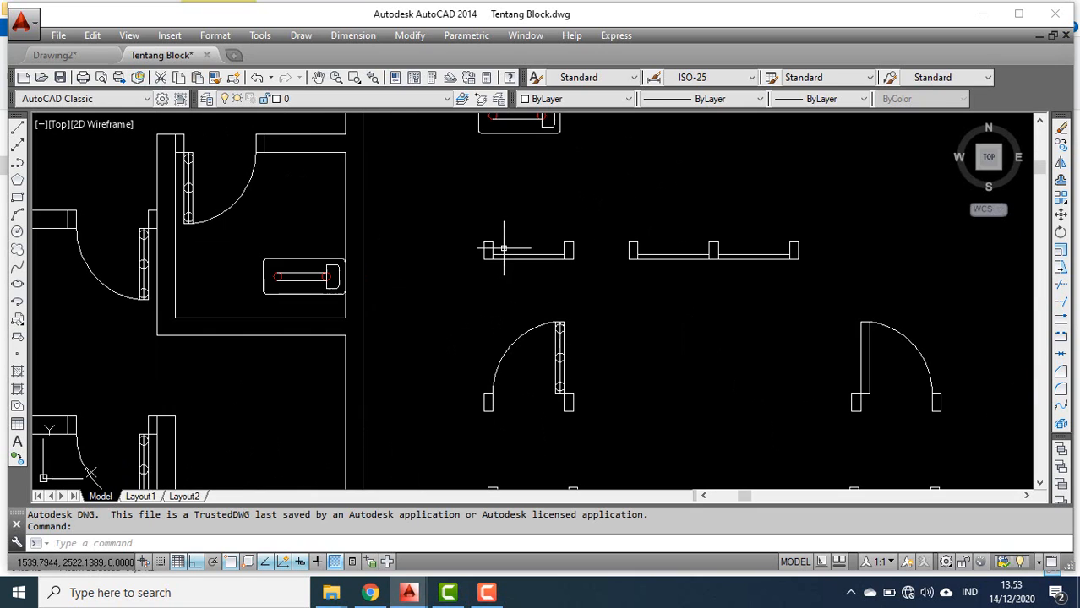
{"action": "scroll", "coordinate": [514, 250], "scroll_direction": "down", "scroll_amount": 2}
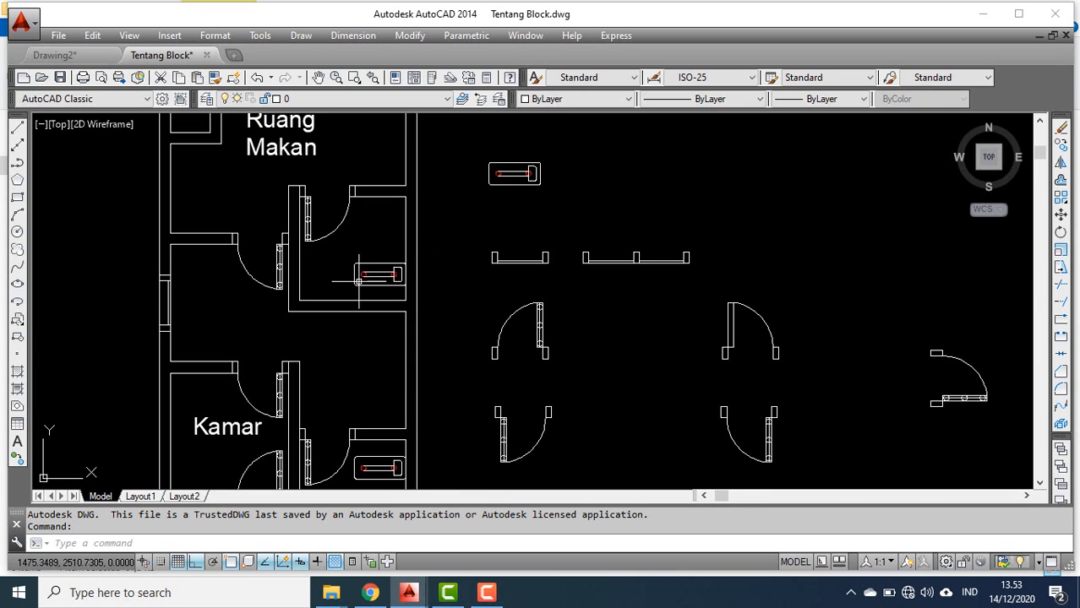
{"action": "scroll", "coordinate": [378, 274], "scroll_direction": "up", "scroll_amount": 6}
{"action": "left_click", "coordinate": [401, 253]}
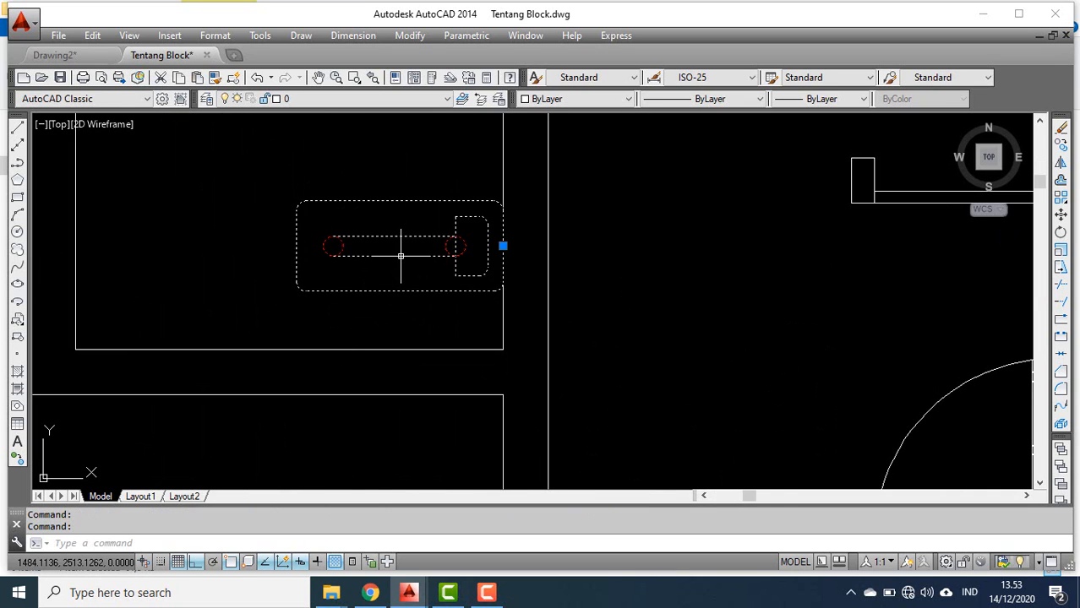
{"action": "scroll", "coordinate": [402, 254], "scroll_direction": "down", "scroll_amount": 6}
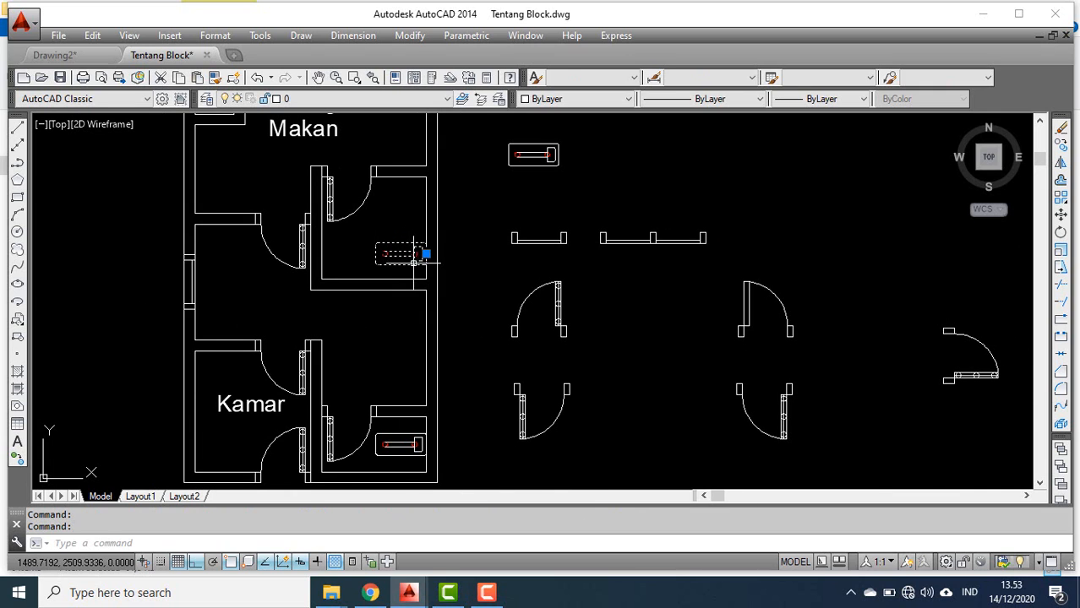
{"action": "key", "text": "Escape"}
{"action": "scroll", "coordinate": [386, 369], "scroll_direction": "up", "scroll_amount": 2}
{"action": "scroll", "coordinate": [460, 210], "scroll_direction": "down", "scroll_amount": 4}
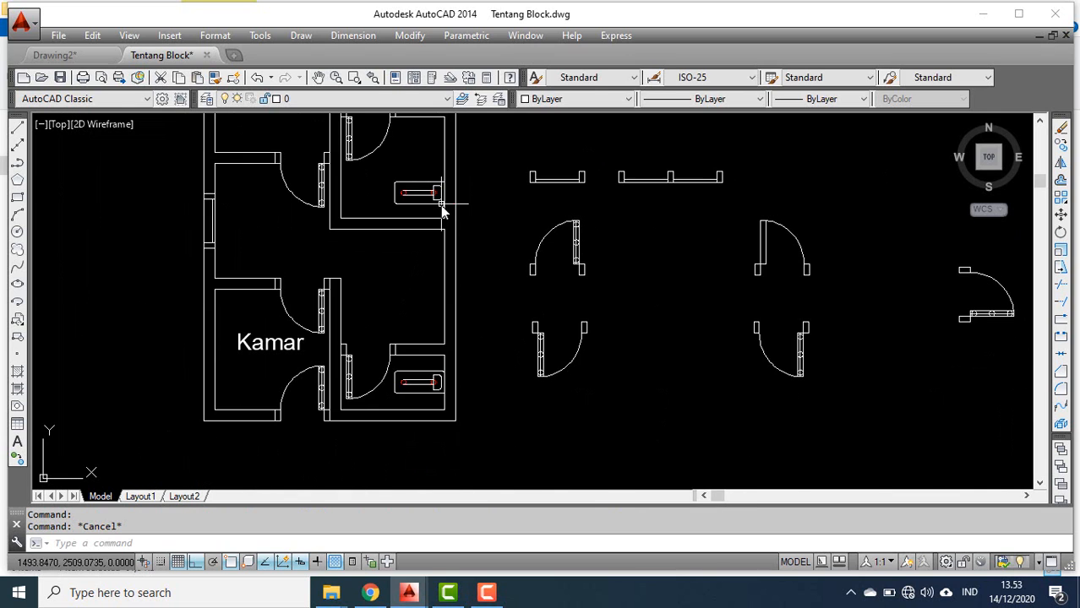
{"action": "scroll", "coordinate": [403, 266], "scroll_direction": "up", "scroll_amount": 2}
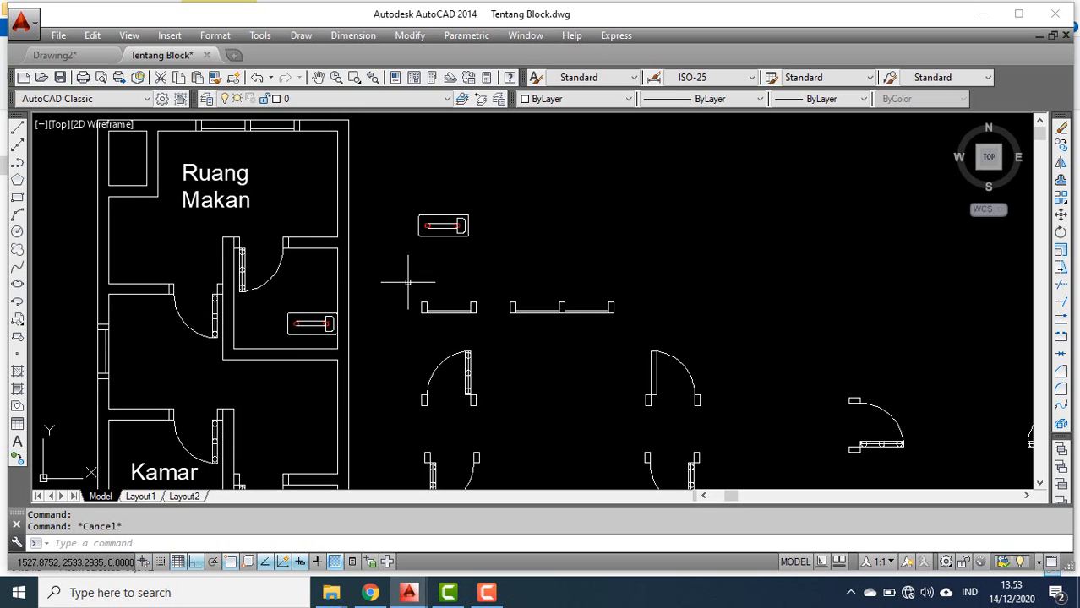
{"action": "scroll", "coordinate": [373, 285], "scroll_direction": "down", "scroll_amount": 2}
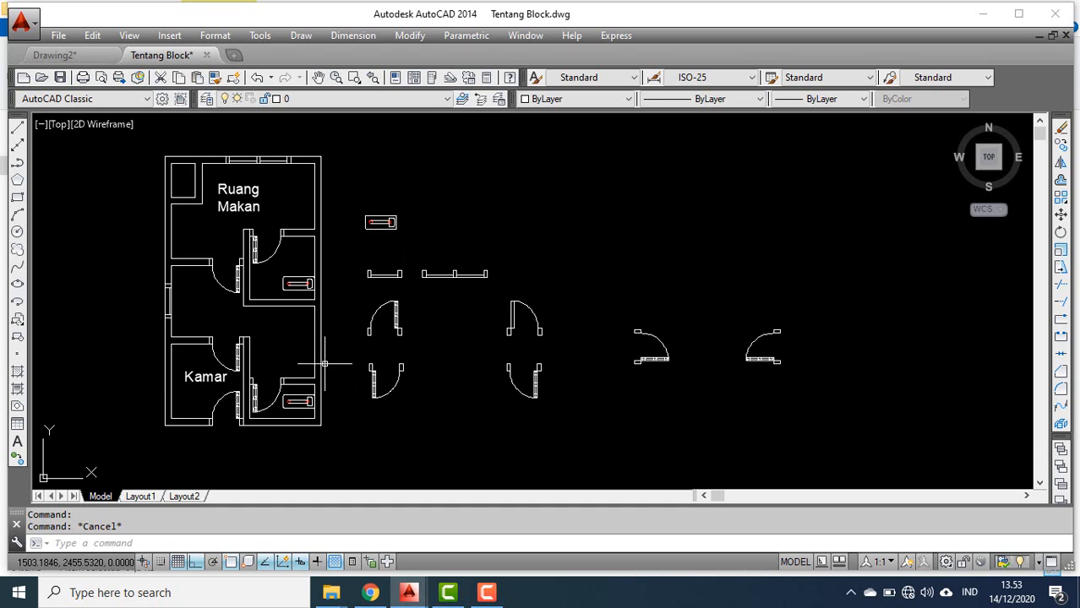
{"action": "scroll", "coordinate": [286, 306], "scroll_direction": "up", "scroll_amount": 2}
{"action": "scroll", "coordinate": [342, 323], "scroll_direction": "down", "scroll_amount": 4}
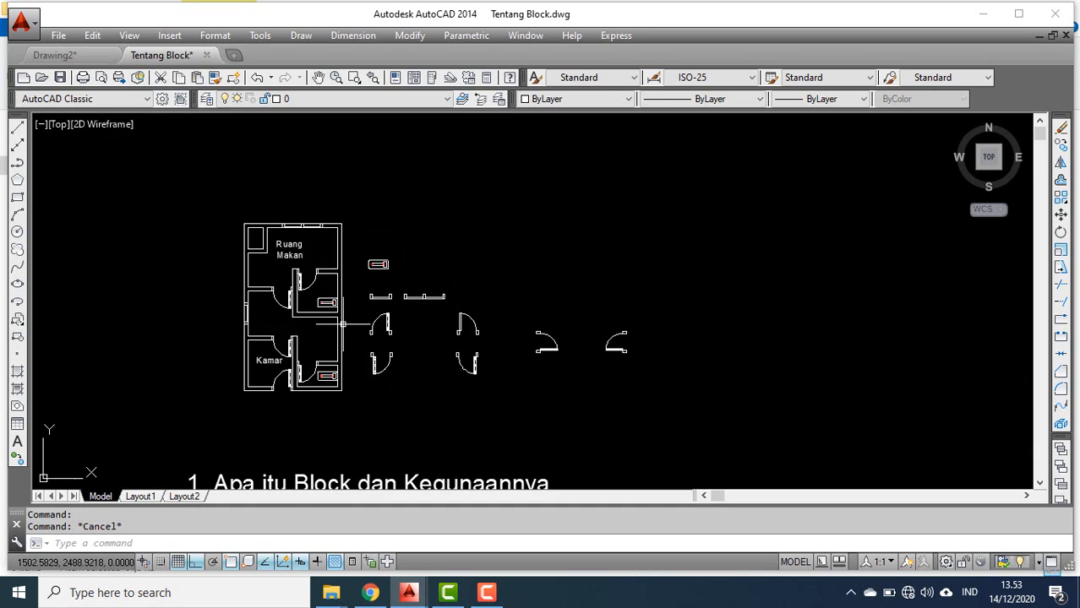
- Insert the RanjangSingle block at scale 1 and rotation 0 in the empty area left of the Ruang Makan room
{"action": "left_click", "coordinate": [18, 322]}
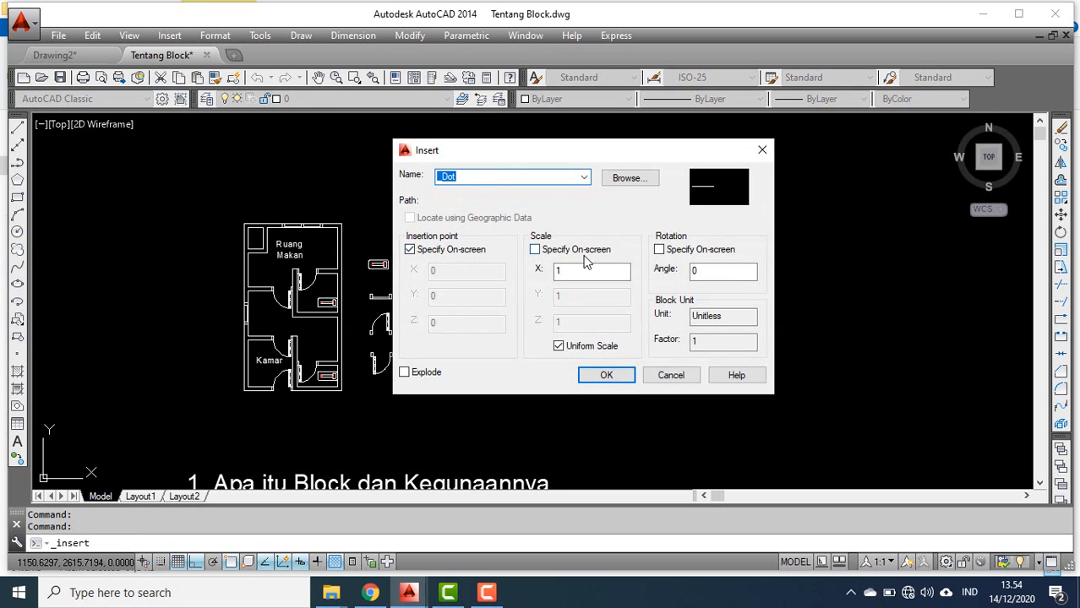
{"action": "left_click", "coordinate": [585, 179]}
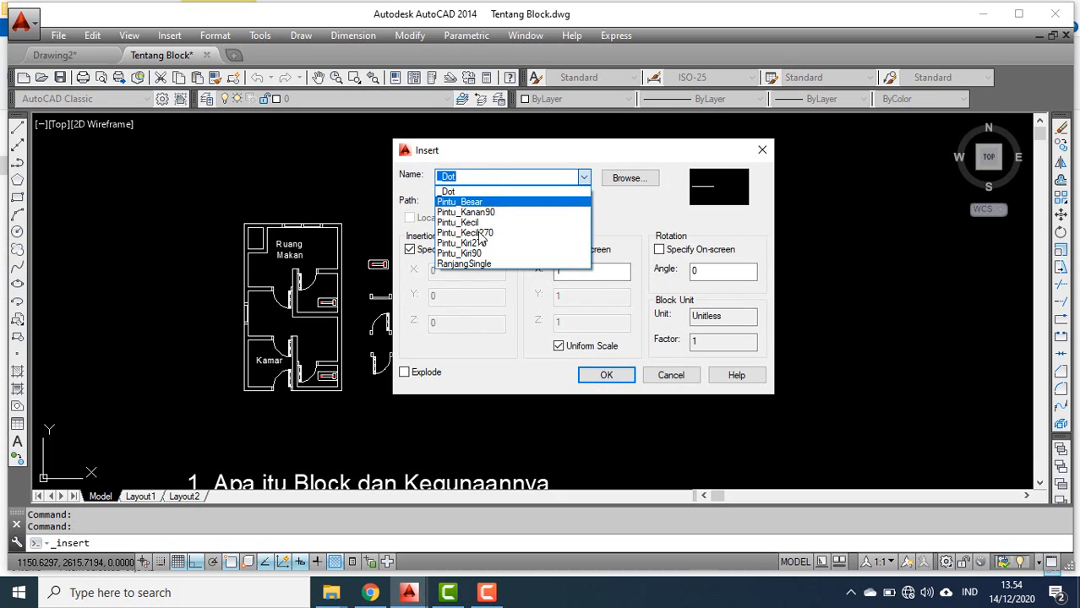
{"action": "left_click", "coordinate": [476, 265]}
{"action": "left_click", "coordinate": [605, 375]}
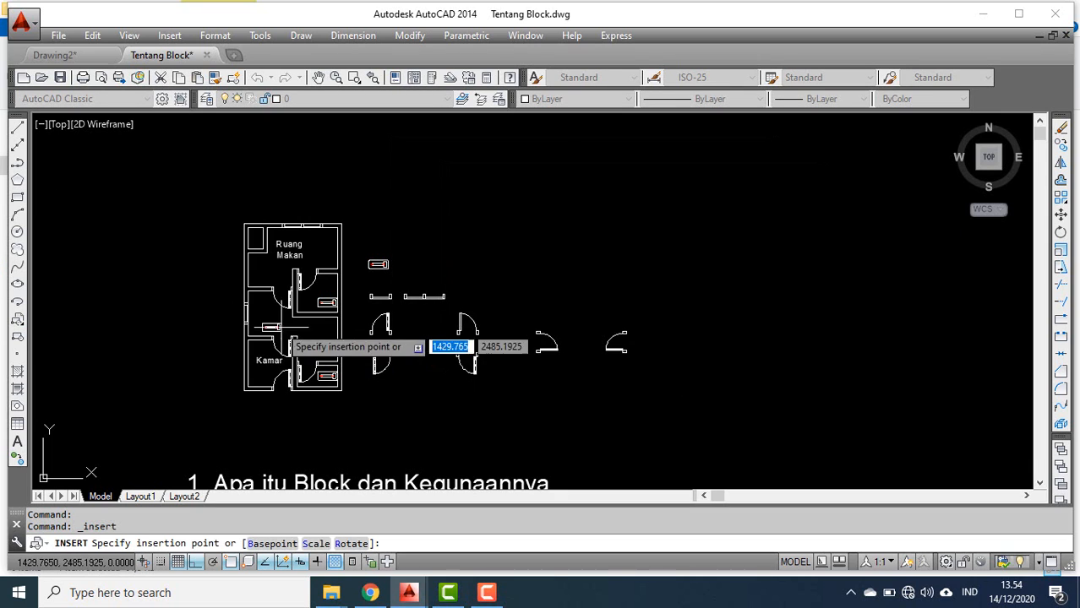
{"action": "scroll", "coordinate": [270, 291], "scroll_direction": "up", "scroll_amount": 5}
{"action": "scroll", "coordinate": [224, 268], "scroll_direction": "down", "scroll_amount": 5}
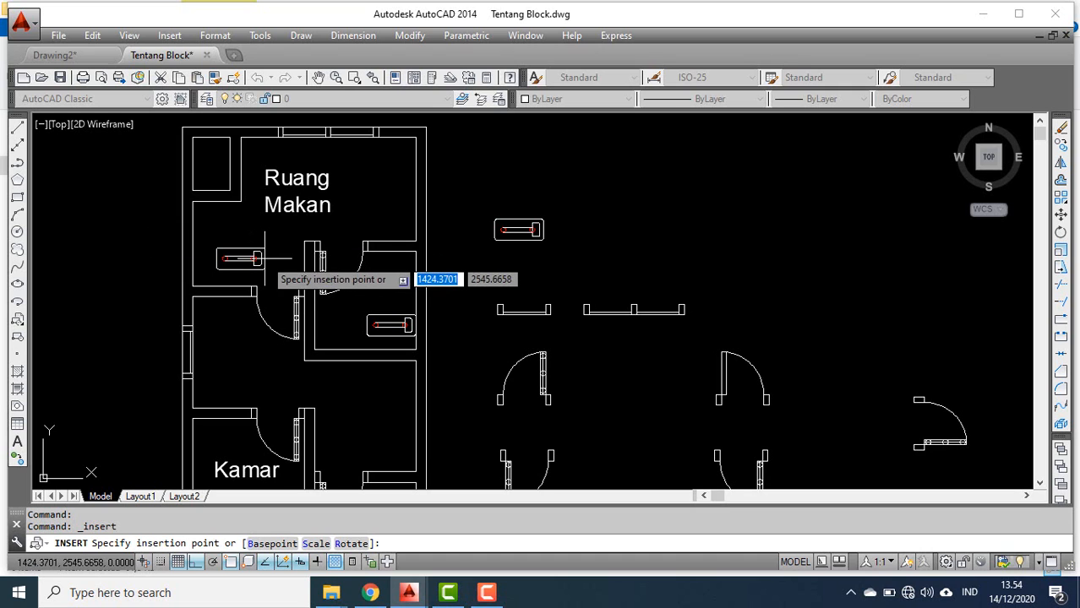
{"action": "left_click", "coordinate": [121, 244]}
{"action": "right_click", "coordinate": [137, 268]}
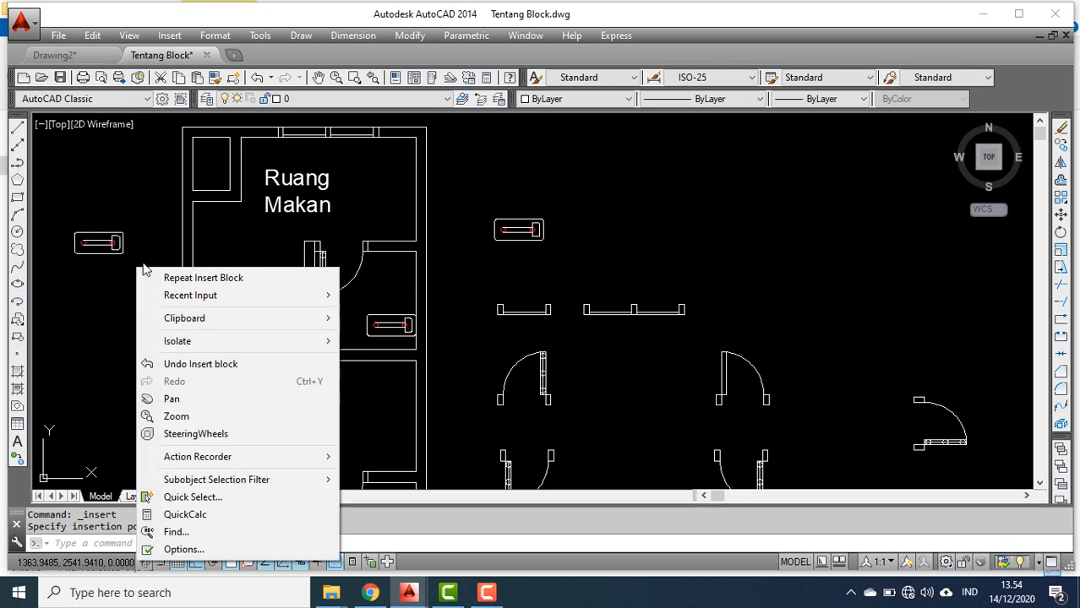
- Rotate the newly inserted bed block half a turn about the midpoint of its headboard-side edge
{"action": "left_click", "coordinate": [84, 243]}
{"action": "right_click", "coordinate": [68, 218]}
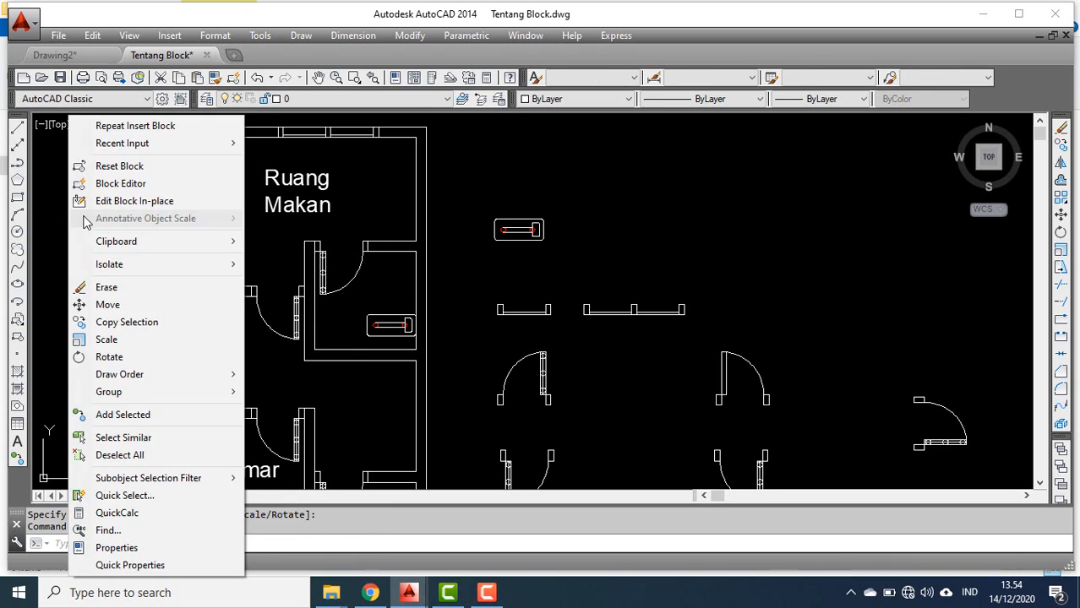
{"action": "left_click", "coordinate": [131, 357]}
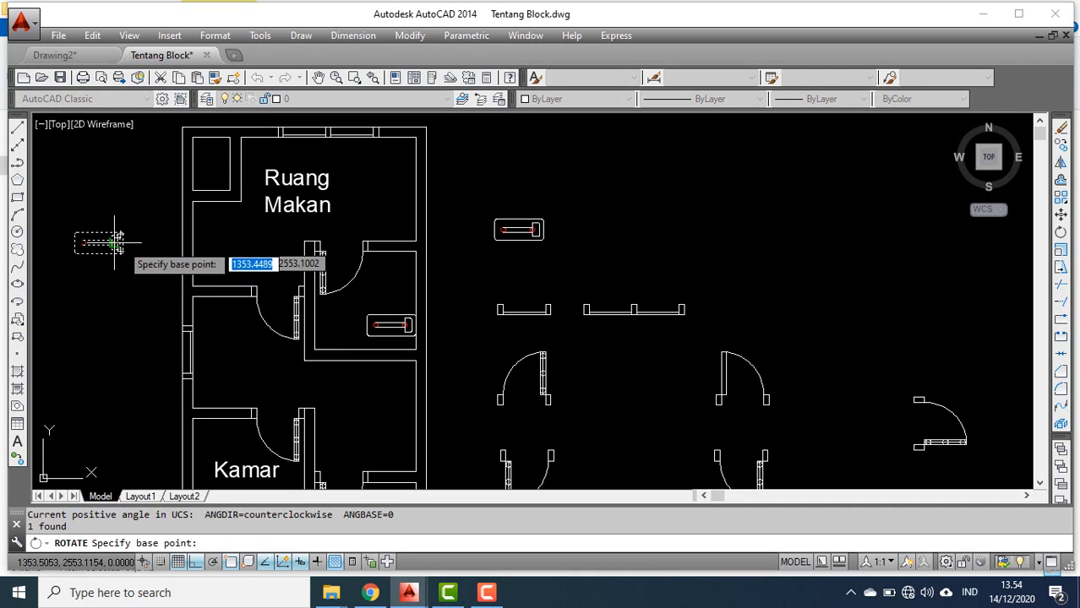
{"action": "left_click", "coordinate": [123, 244]}
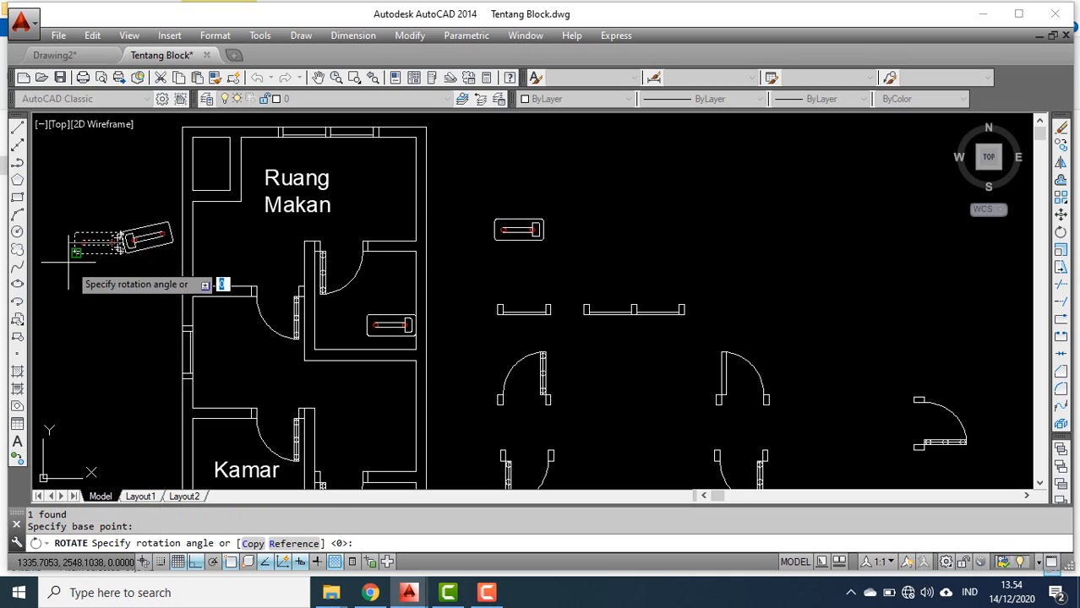
{"action": "key", "text": "Return"}
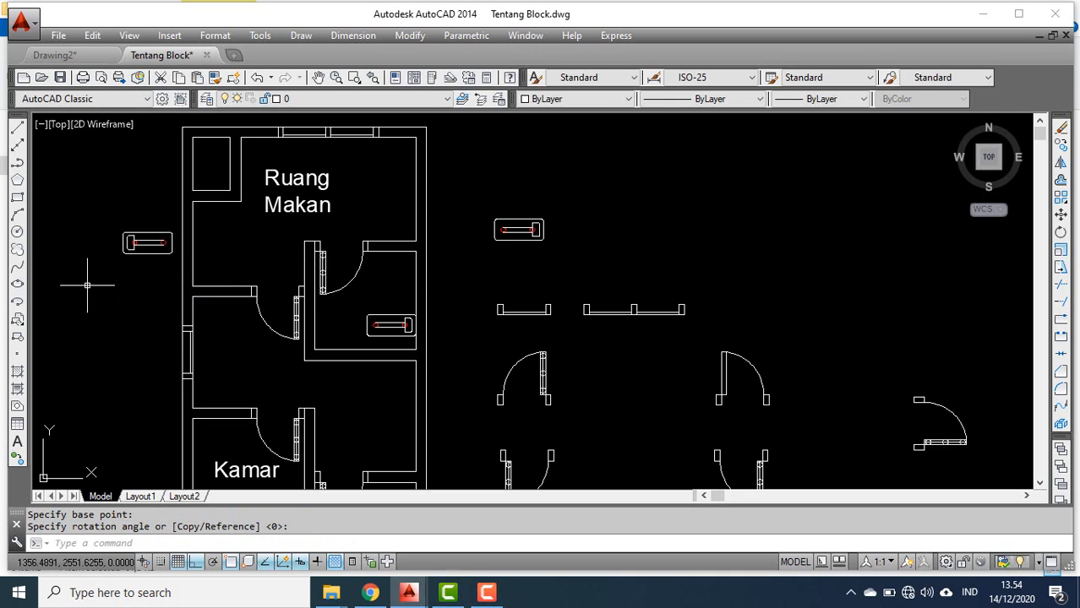
- Move the rotated bed block into the Ruang Makan room, with its headboard end against the inner face of the outer wall
{"action": "left_click", "coordinate": [110, 215]}
{"action": "left_click", "coordinate": [178, 269]}
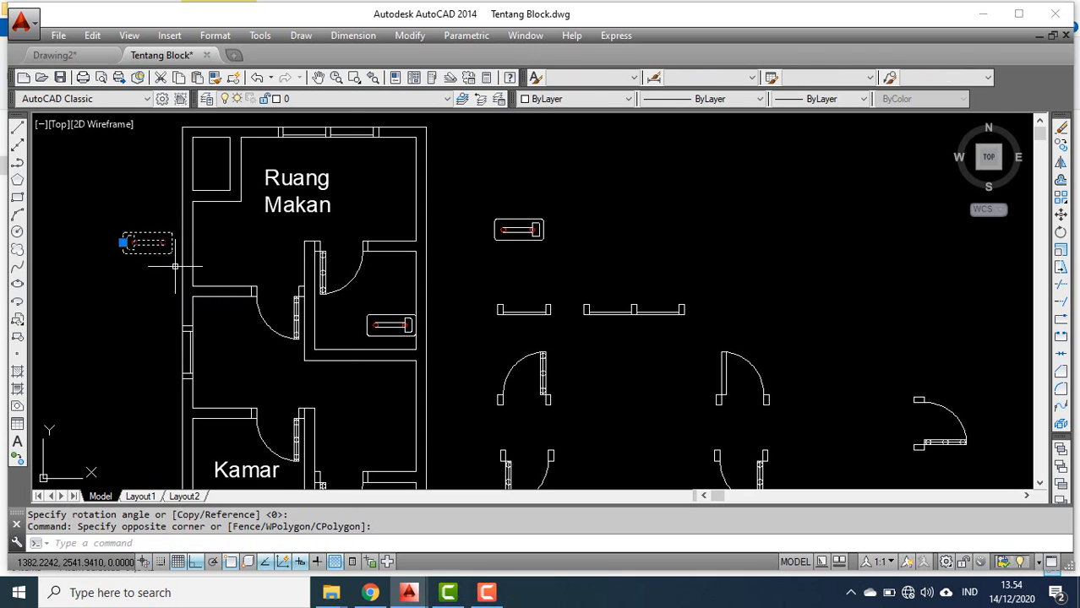
{"action": "right_click", "coordinate": [178, 272]}
{"action": "left_click", "coordinate": [214, 304]}
{"action": "scroll", "coordinate": [122, 241], "scroll_direction": "up", "scroll_amount": 5}
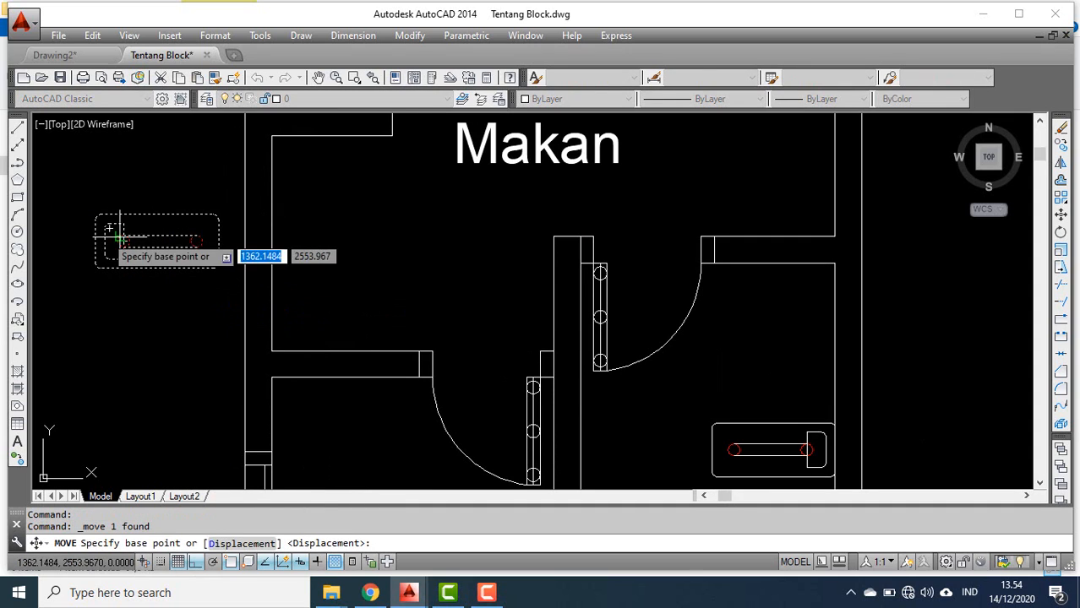
{"action": "left_click", "coordinate": [122, 241]}
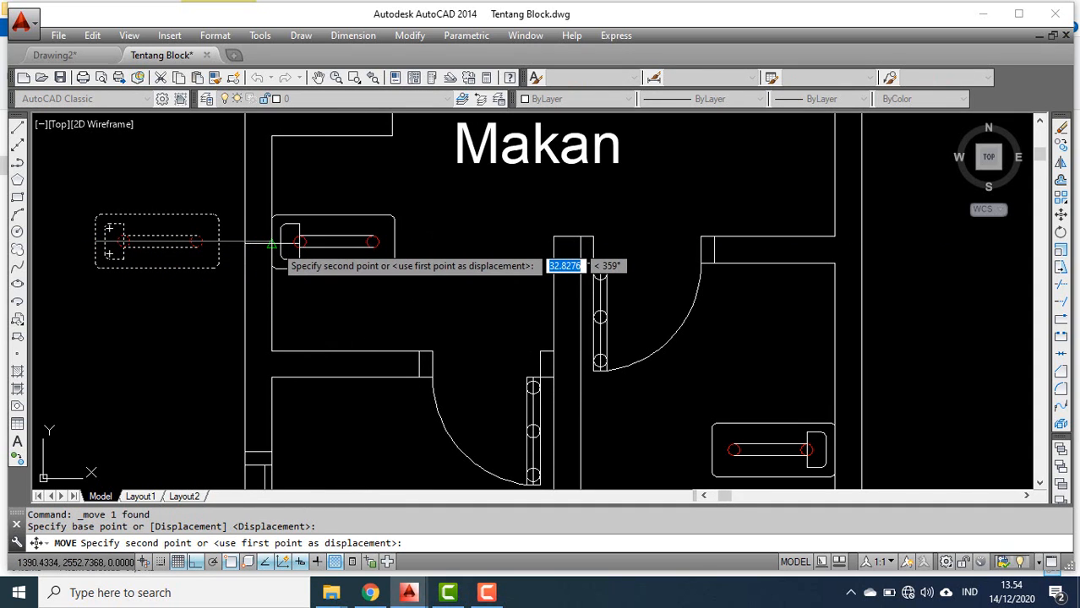
{"action": "left_click", "coordinate": [300, 243]}
- Examine the floor plan with its placed bed and door blocks and read the numbered block notes beneath it
{"action": "scroll", "coordinate": [307, 280], "scroll_direction": "down", "scroll_amount": 4}
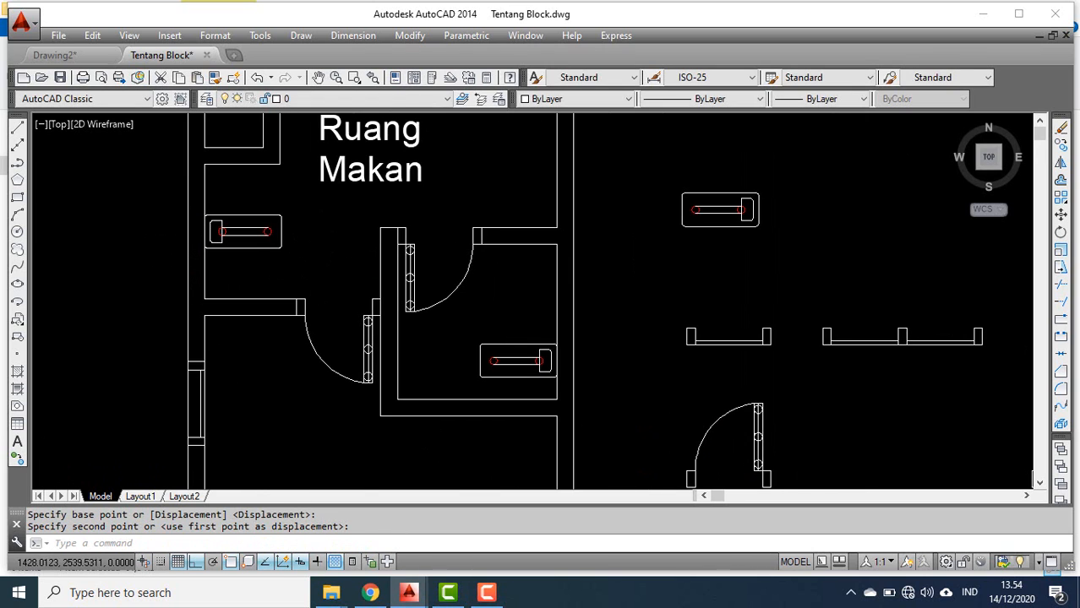
{"action": "scroll", "coordinate": [294, 260], "scroll_direction": "down", "scroll_amount": 2}
{"action": "middle_click_drag", "start_coordinate": [333, 266], "coordinate": [381, 240]}
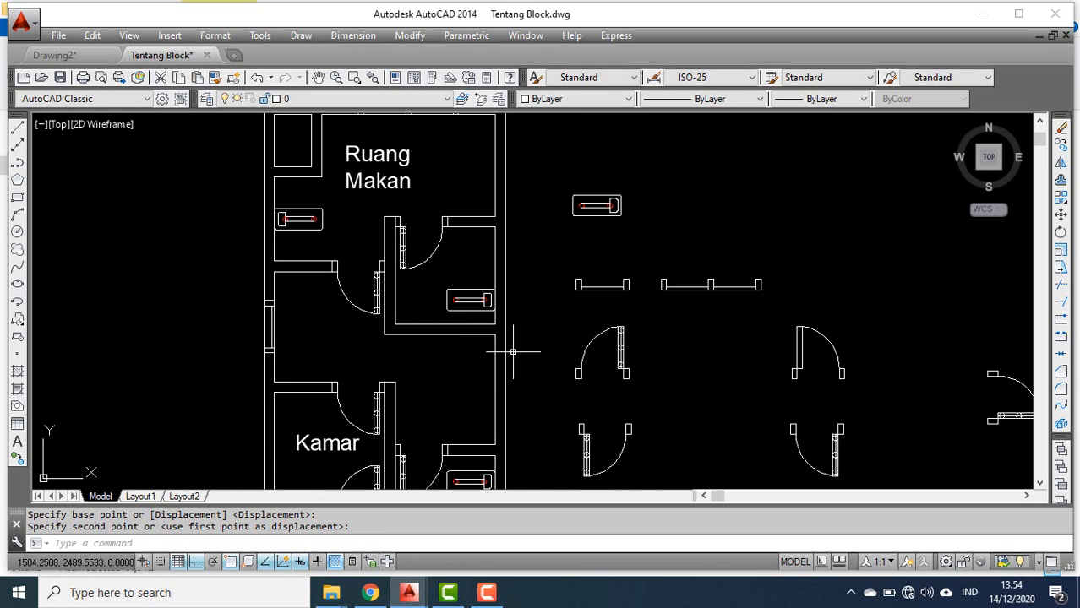
{"action": "scroll", "coordinate": [515, 346], "scroll_direction": "down", "scroll_amount": 2}
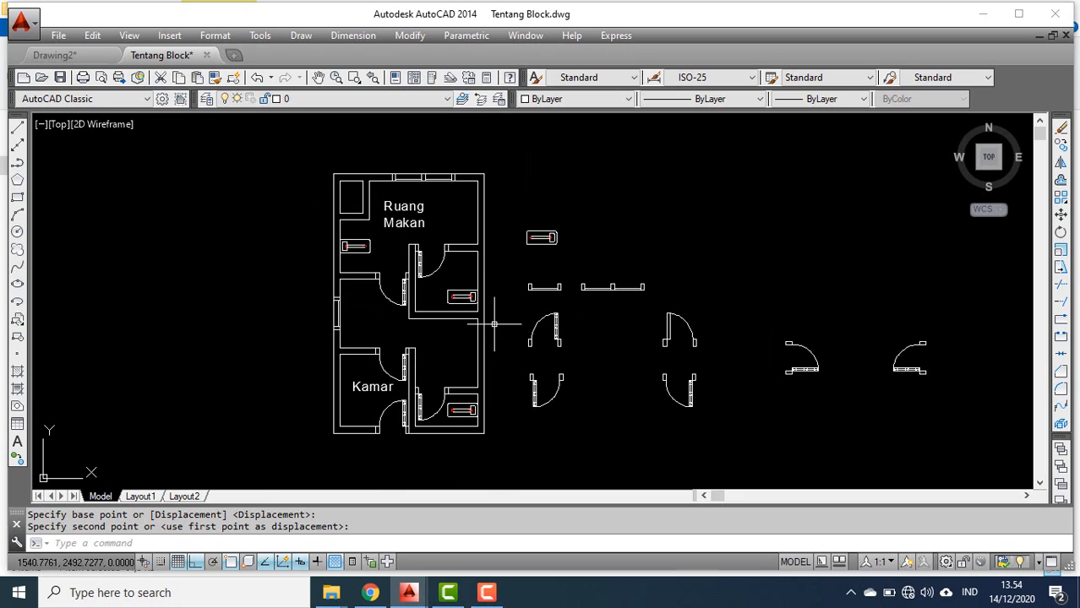
{"action": "scroll", "coordinate": [575, 317], "scroll_direction": "up", "scroll_amount": 2}
{"action": "scroll", "coordinate": [566, 320], "scroll_direction": "down", "scroll_amount": 2}
{"action": "middle_click_drag", "start_coordinate": [560, 320], "coordinate": [523, 315]}
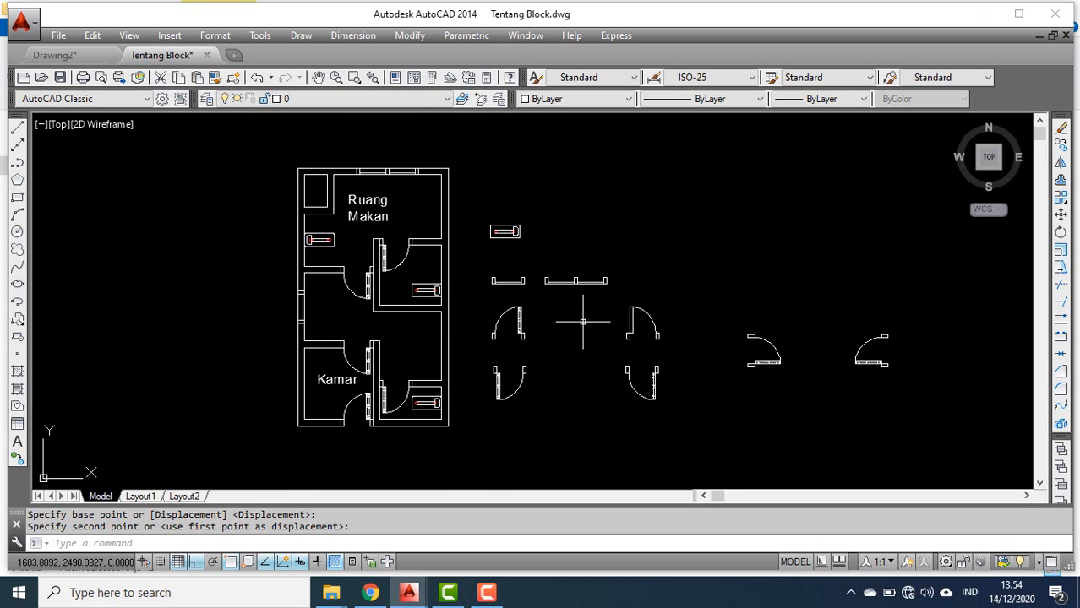
{"action": "scroll", "coordinate": [592, 323], "scroll_direction": "down", "scroll_amount": 5}
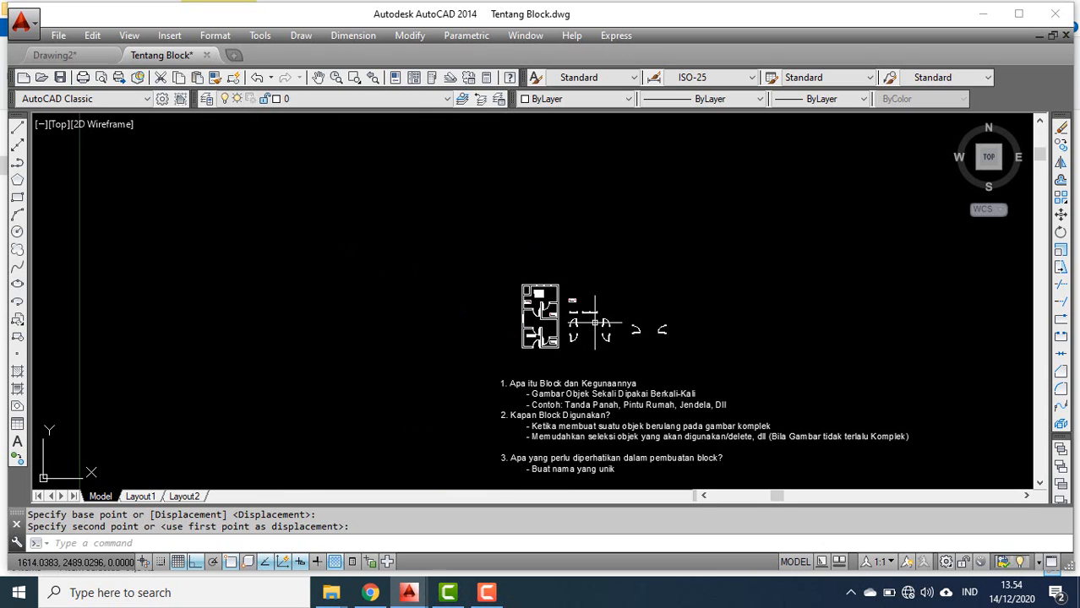
{"action": "scroll", "coordinate": [566, 359], "scroll_direction": "up", "scroll_amount": 5}
{"action": "scroll", "coordinate": [532, 321], "scroll_direction": "down", "scroll_amount": 4}
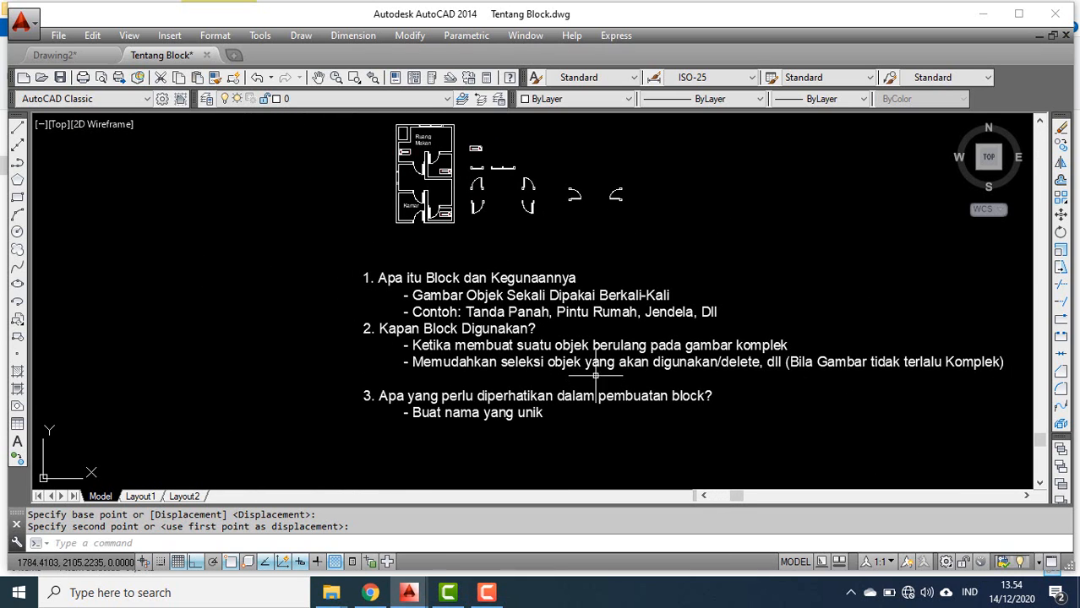
{"action": "middle_click_drag", "start_coordinate": [461, 181], "coordinate": [441, 202]}
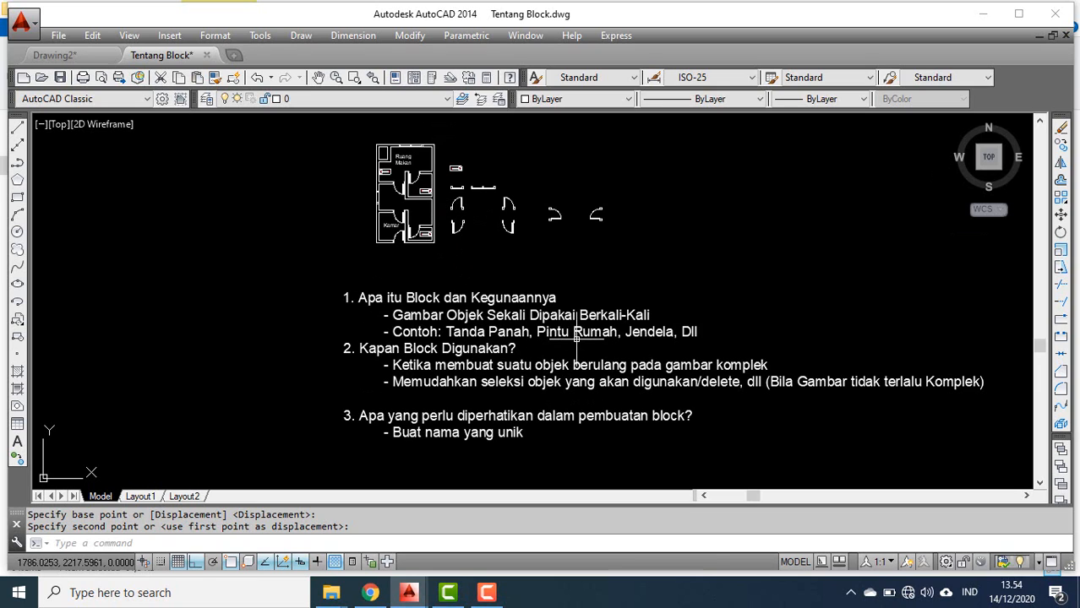
{"action": "scroll", "coordinate": [592, 363], "scroll_direction": "up", "scroll_amount": 2}
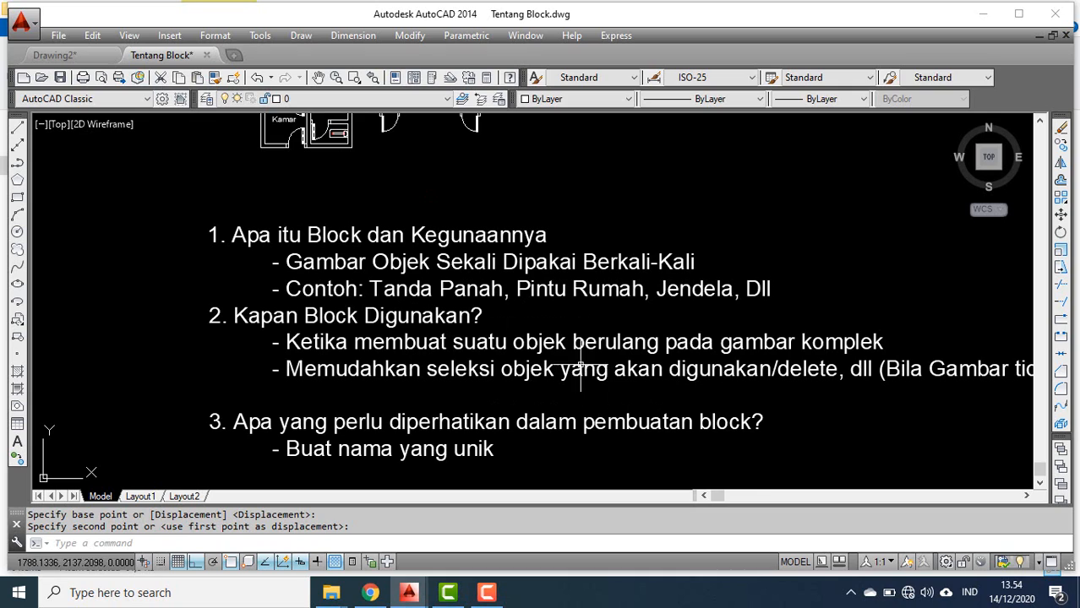
{"action": "scroll", "coordinate": [582, 367], "scroll_direction": "down", "scroll_amount": 2}
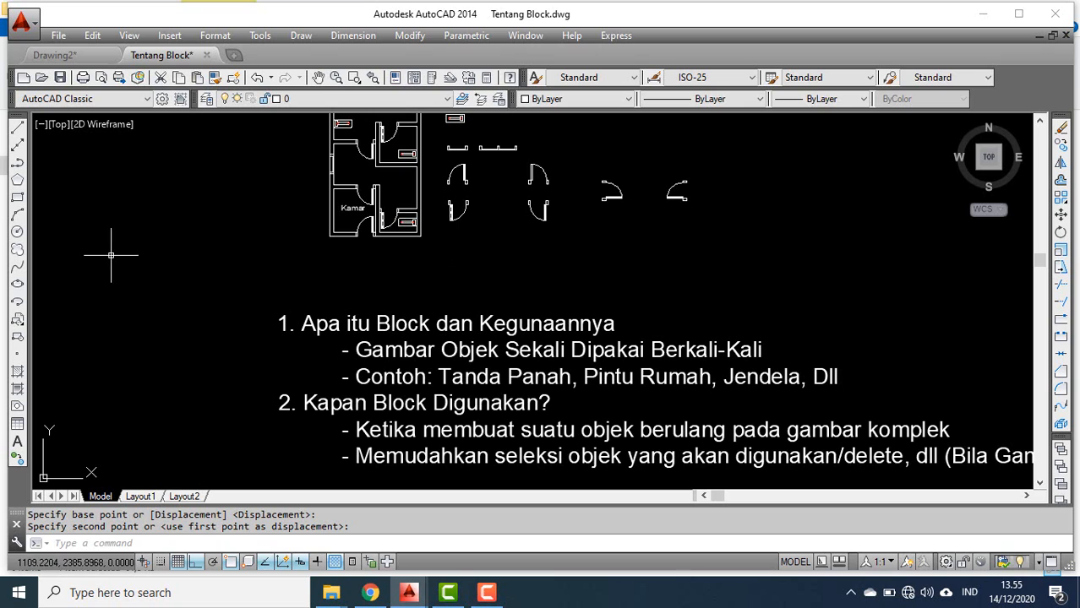
- Draw a circle in the empty area above the two door blocks farthest from the floor plan
{"action": "left_click", "coordinate": [17, 231]}
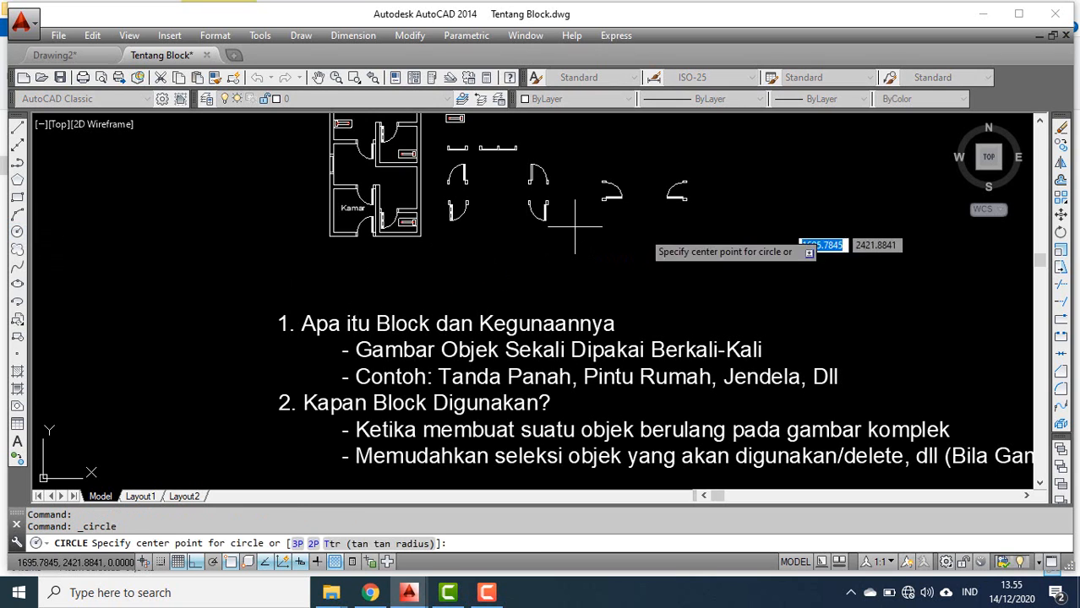
{"action": "middle_click_drag", "start_coordinate": [651, 243], "coordinate": [534, 308]}
{"action": "left_click", "coordinate": [492, 179]}
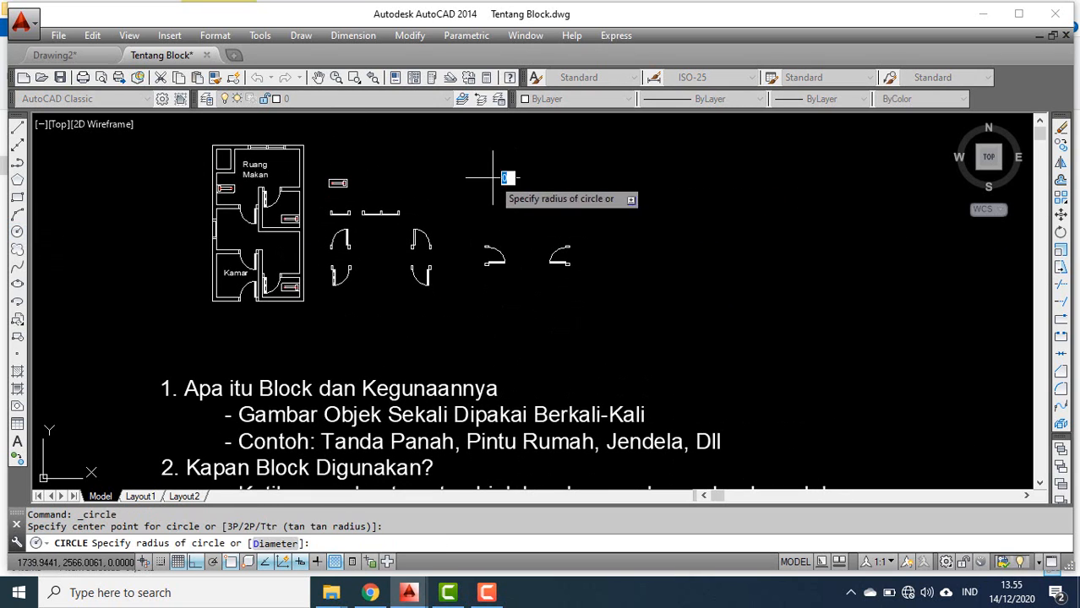
{"action": "left_click", "coordinate": [505, 194]}
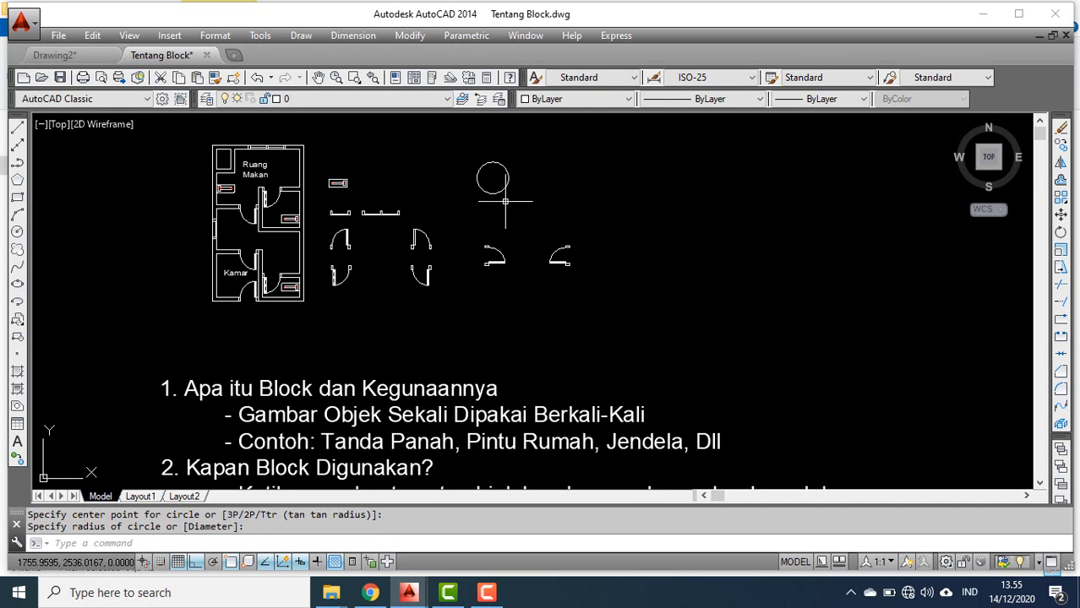
- Start a block definition with its base point at the circle's centre and the existing name RanjangSingle
{"action": "left_click", "coordinate": [16, 339]}
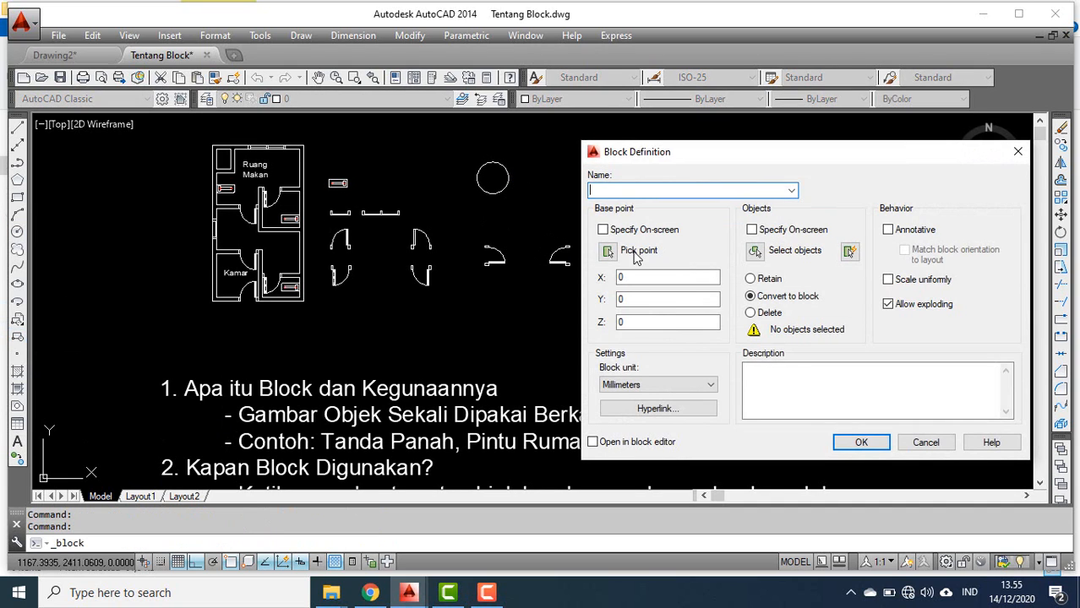
{"action": "left_click", "coordinate": [636, 256]}
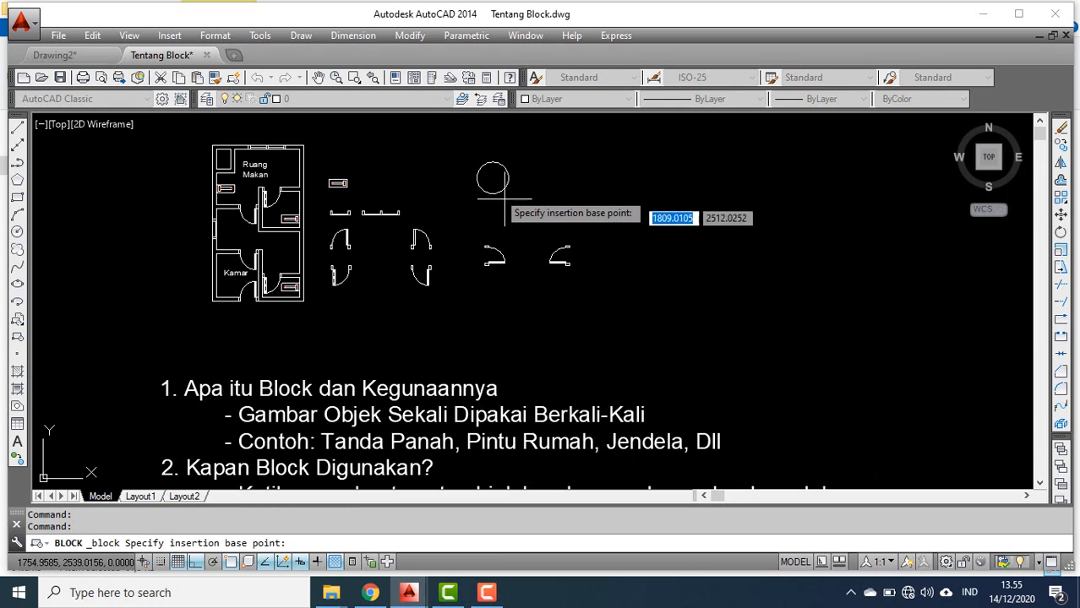
{"action": "left_click", "coordinate": [494, 178]}
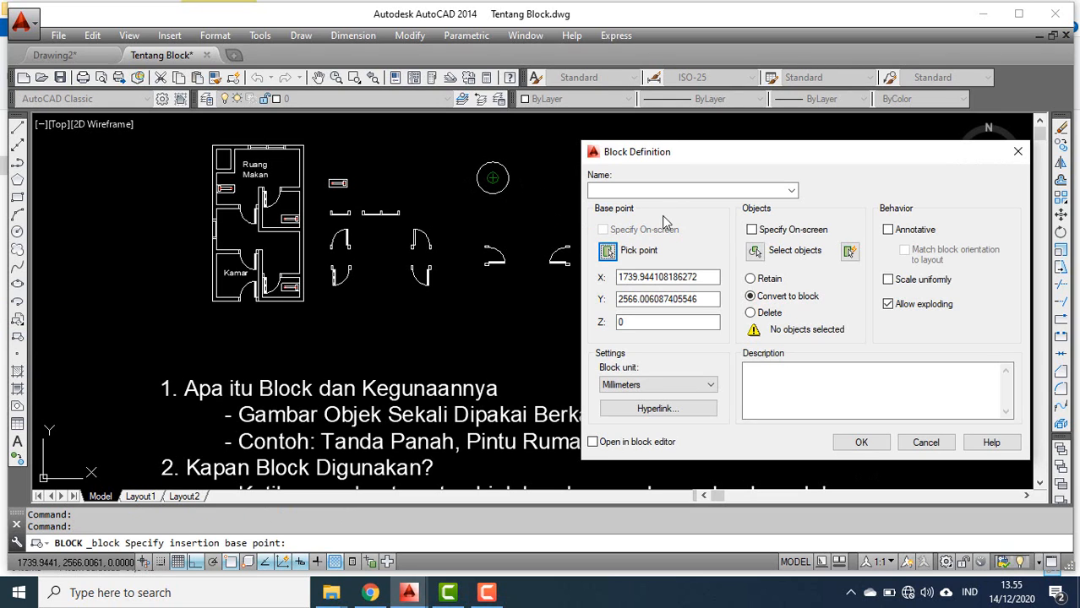
{"action": "left_click", "coordinate": [736, 191]}
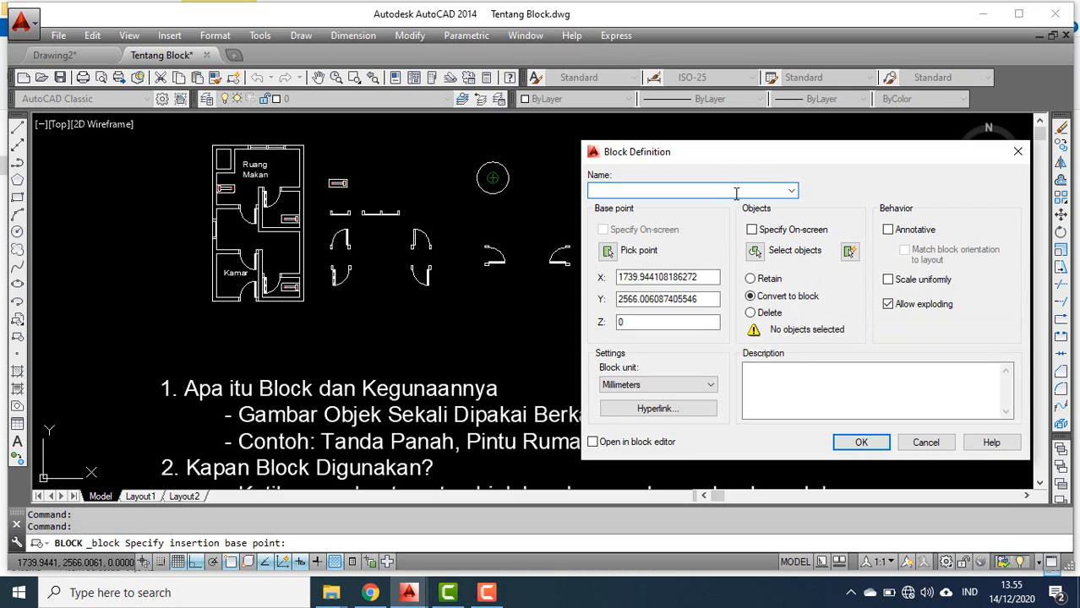
{"action": "left_click", "coordinate": [791, 191]}
{"action": "left_click", "coordinate": [791, 190]}
{"action": "type", "text": "RanjangSingle"}
- Select the circle as the block's object and enter the description Lingkaran
{"action": "left_click", "coordinate": [754, 253]}
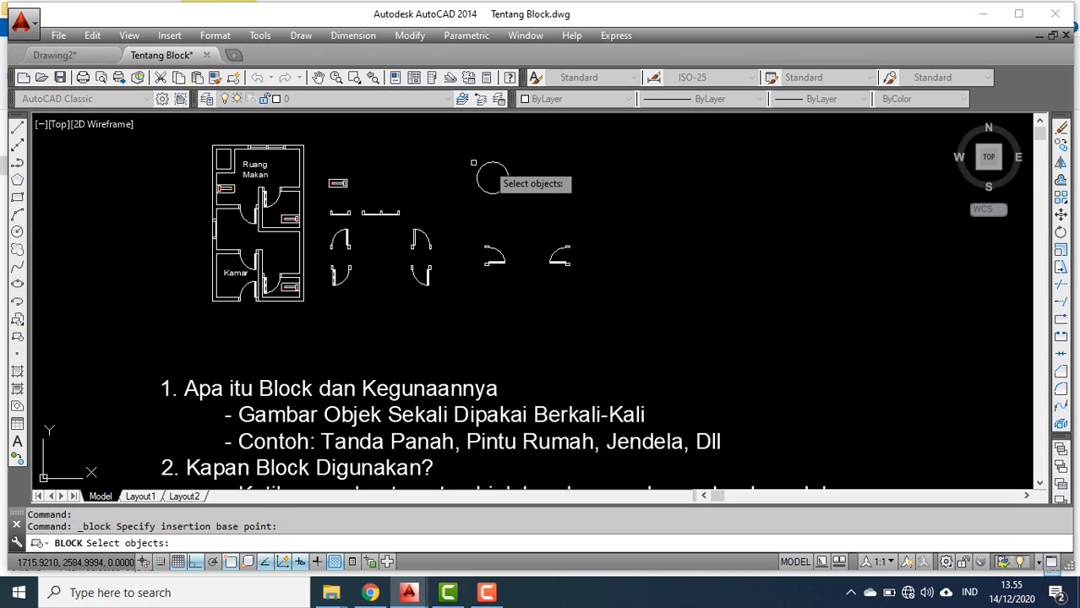
{"action": "left_click", "coordinate": [500, 164]}
{"action": "key", "text": "Return"}
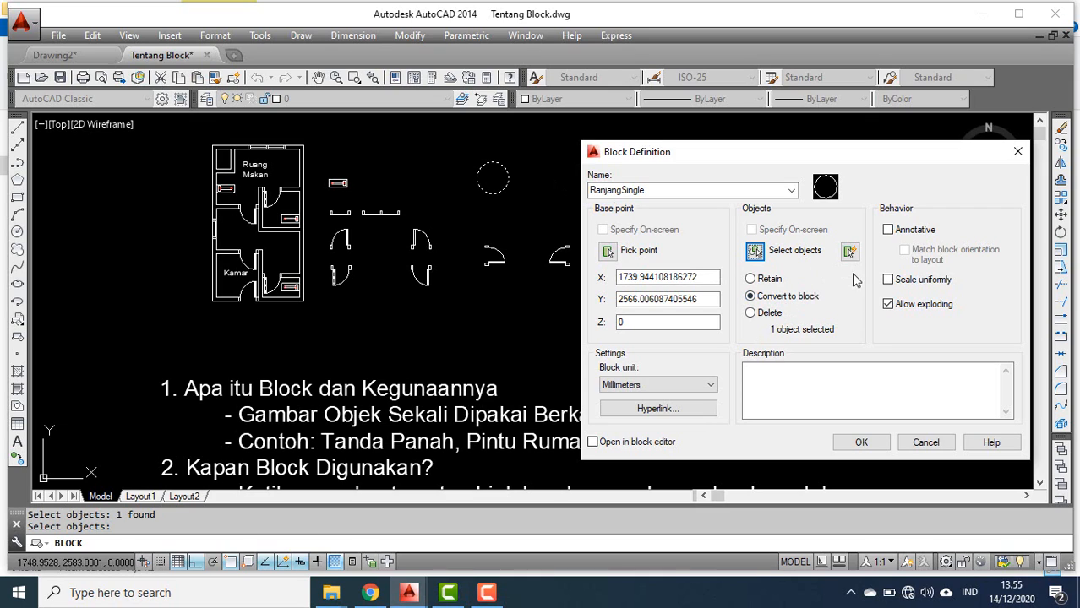
{"action": "left_click", "coordinate": [794, 387]}
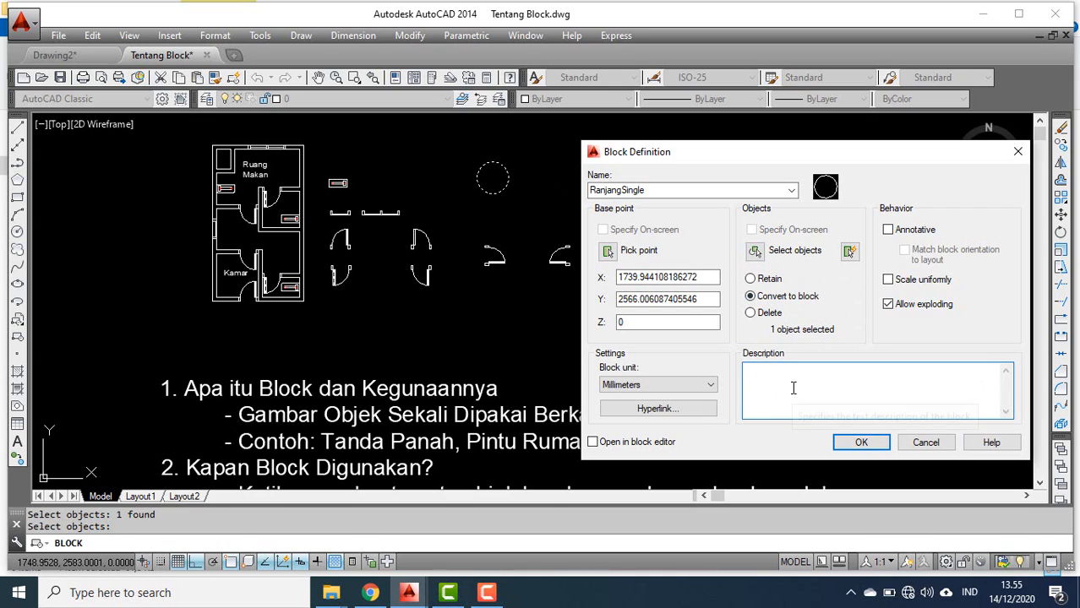
{"action": "type", "text": "Lingkaran"}
- Submit the circle's block definition under the name RanjangSingle, but decline to redefine the existing block
{"action": "left_click", "coordinate": [858, 442]}
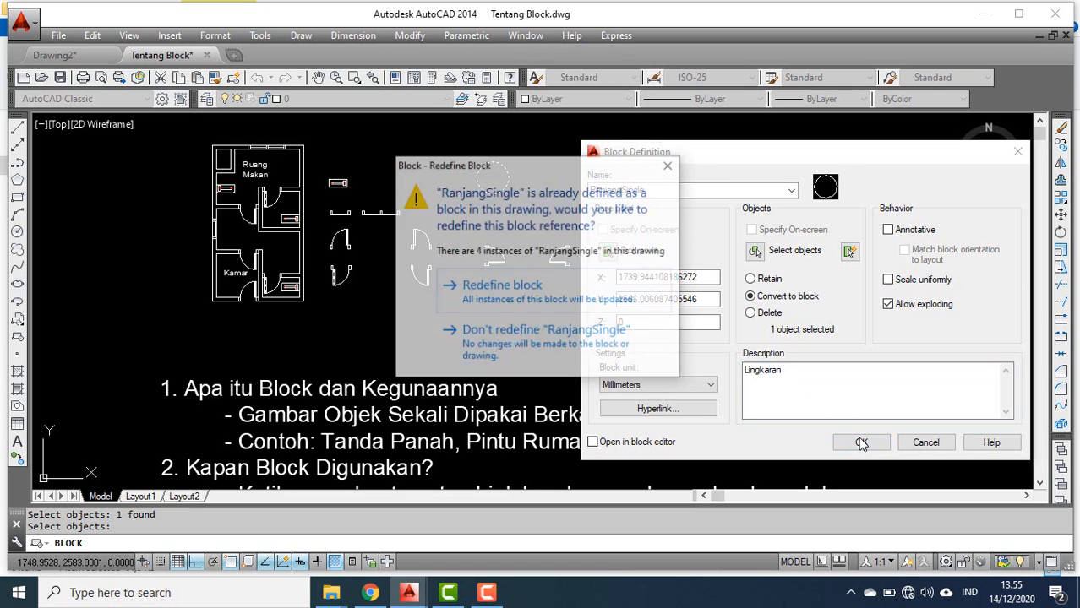
{"action": "left_click_drag", "start_coordinate": [614, 169], "coordinate": [519, 160]}
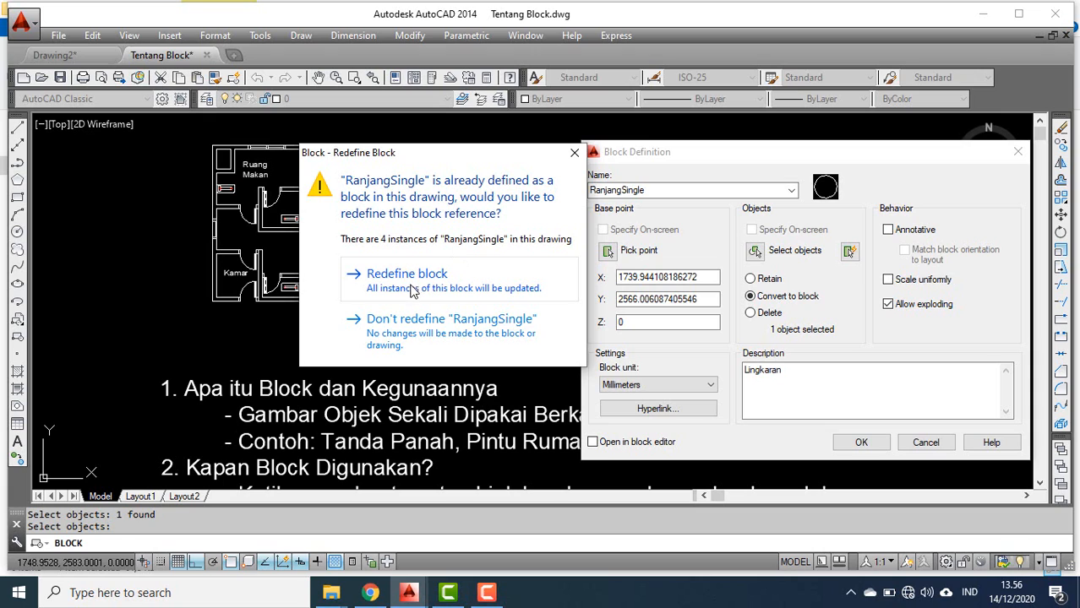
{"action": "left_click_drag", "start_coordinate": [520, 161], "coordinate": [519, 242]}
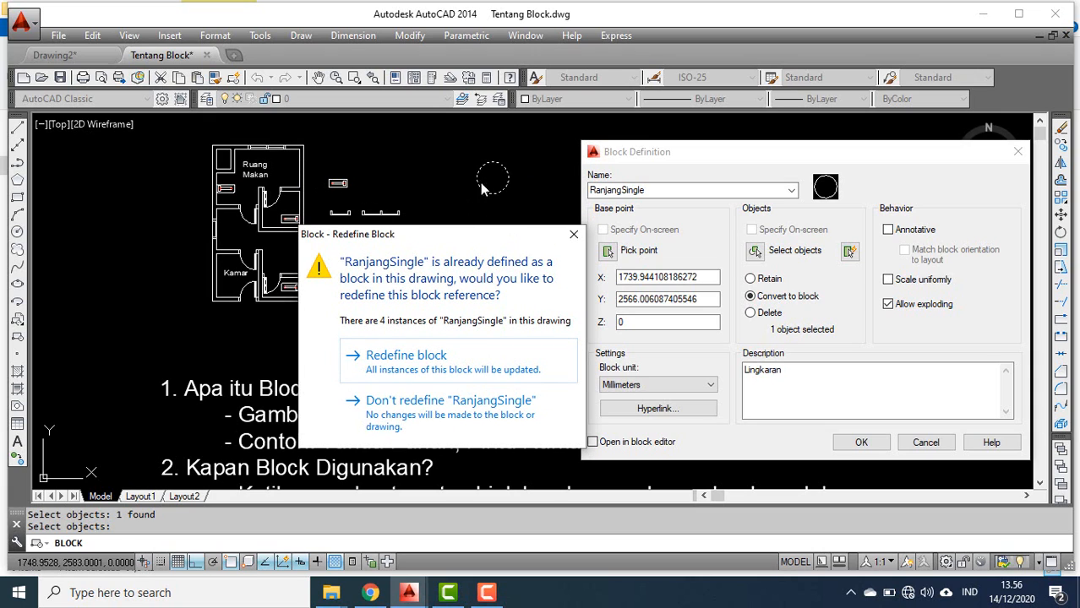
{"action": "left_click_drag", "start_coordinate": [497, 236], "coordinate": [496, 198]}
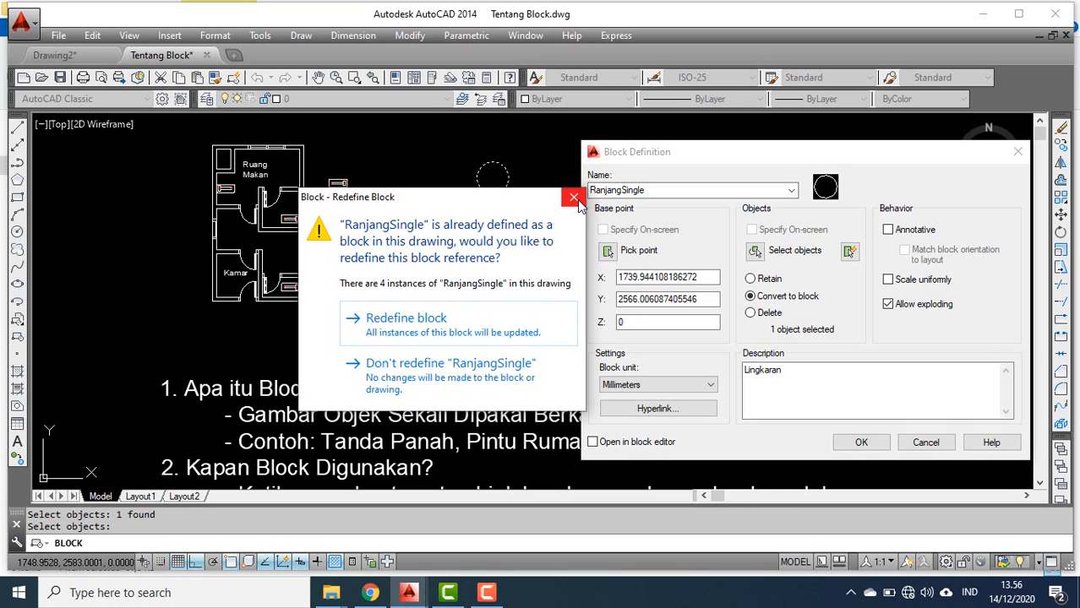
{"action": "left_click", "coordinate": [489, 363]}
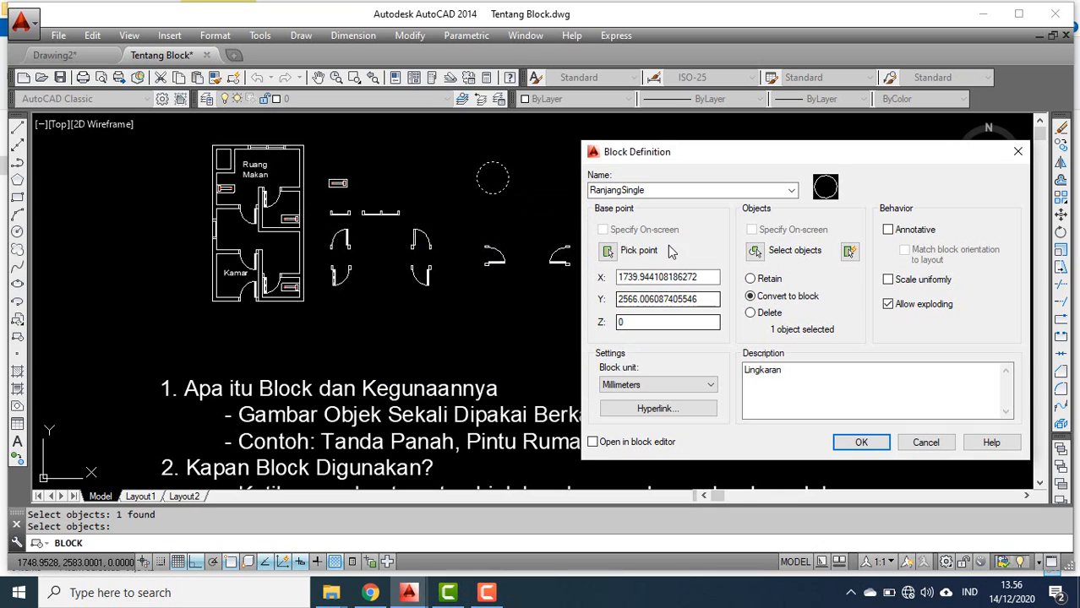
- Try the block name RanjangSingle1, edit its ending, and close the block definition without converting the circle
{"action": "double_click", "coordinate": [656, 190]}
{"action": "left_click", "coordinate": [655, 190]}
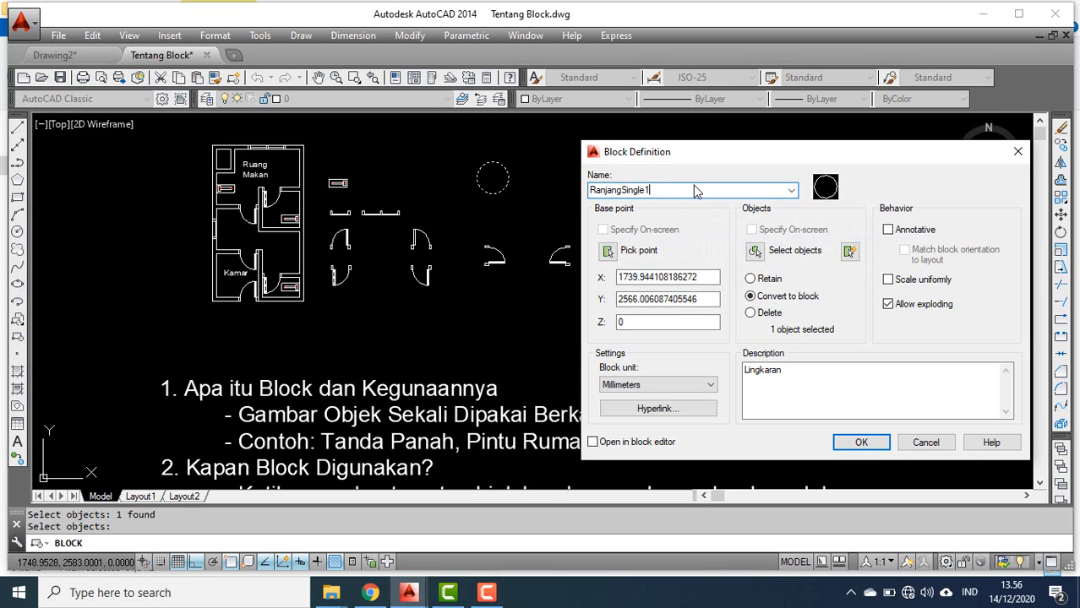
{"action": "left_click_drag", "start_coordinate": [658, 193], "coordinate": [647, 193]}
{"action": "left_click", "coordinate": [648, 192]}
{"action": "left_click", "coordinate": [886, 440]}
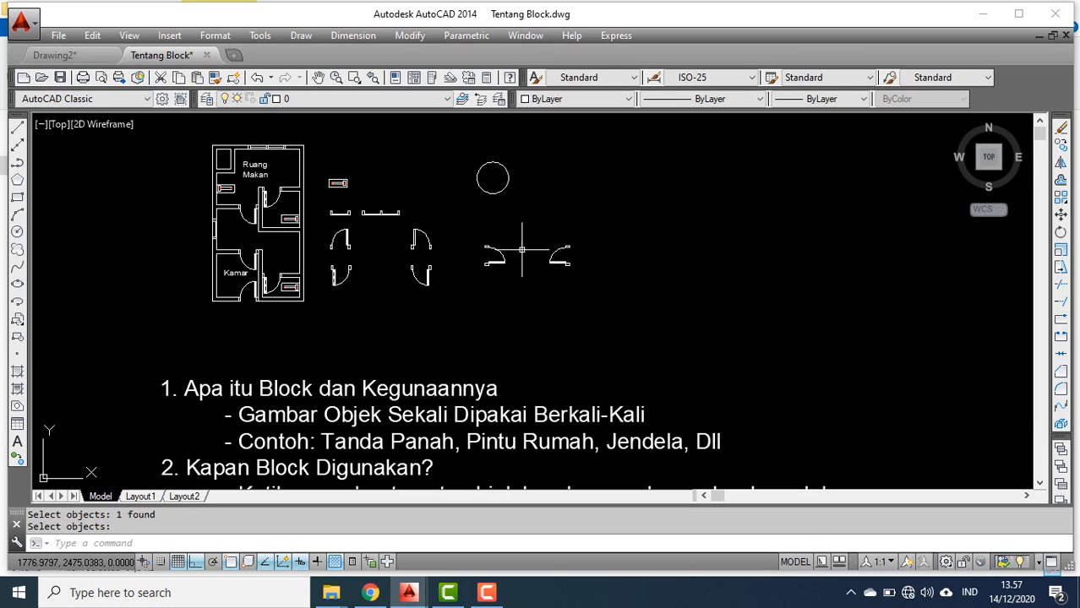
- Erase the circle above the door blocks and return to an overview of the floor plan and block notes
{"action": "left_click", "coordinate": [500, 192]}
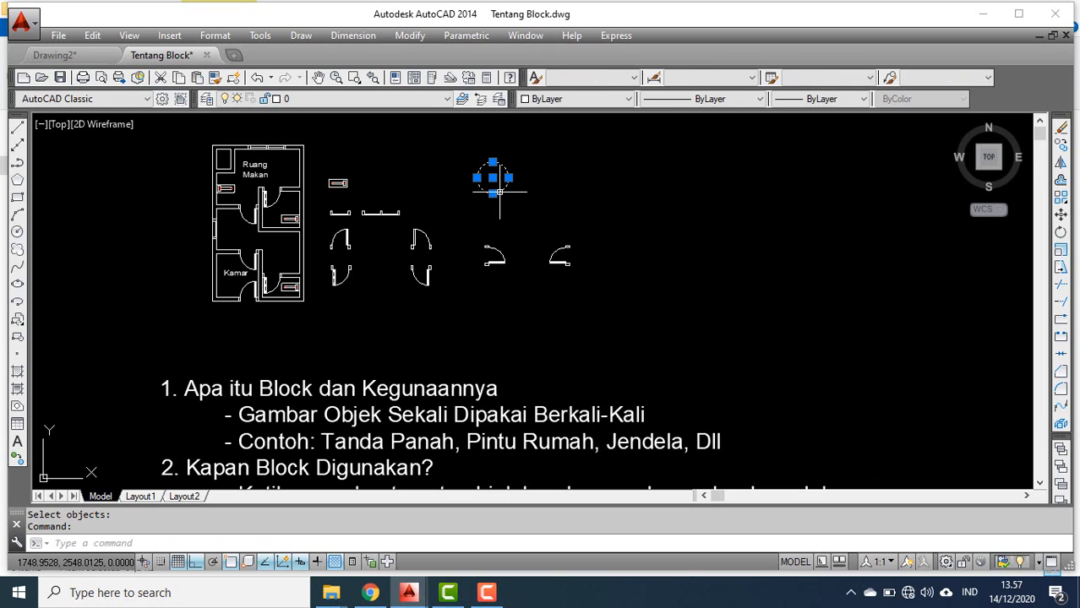
{"action": "key", "text": "Delete"}
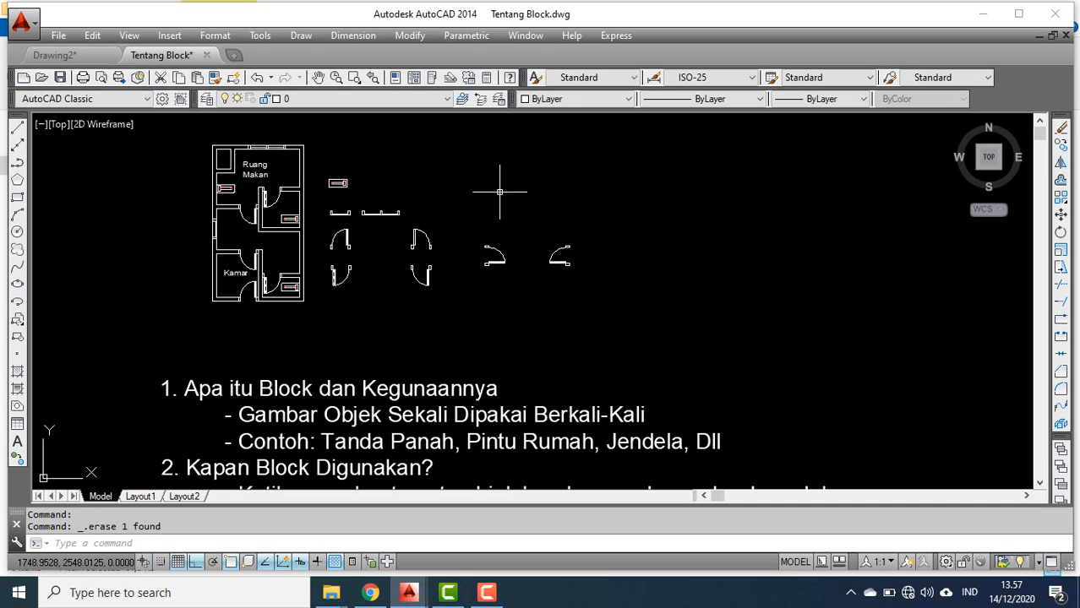
{"action": "scroll", "coordinate": [499, 192], "scroll_direction": "down", "scroll_amount": 2}
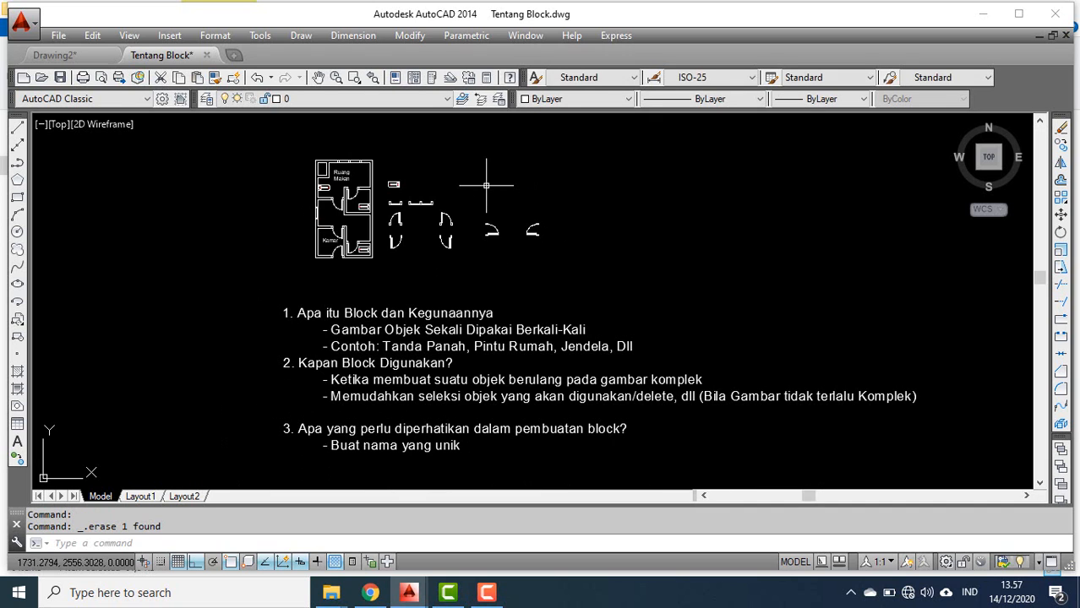
{"action": "middle_click_drag", "start_coordinate": [532, 285], "coordinate": [462, 289]}
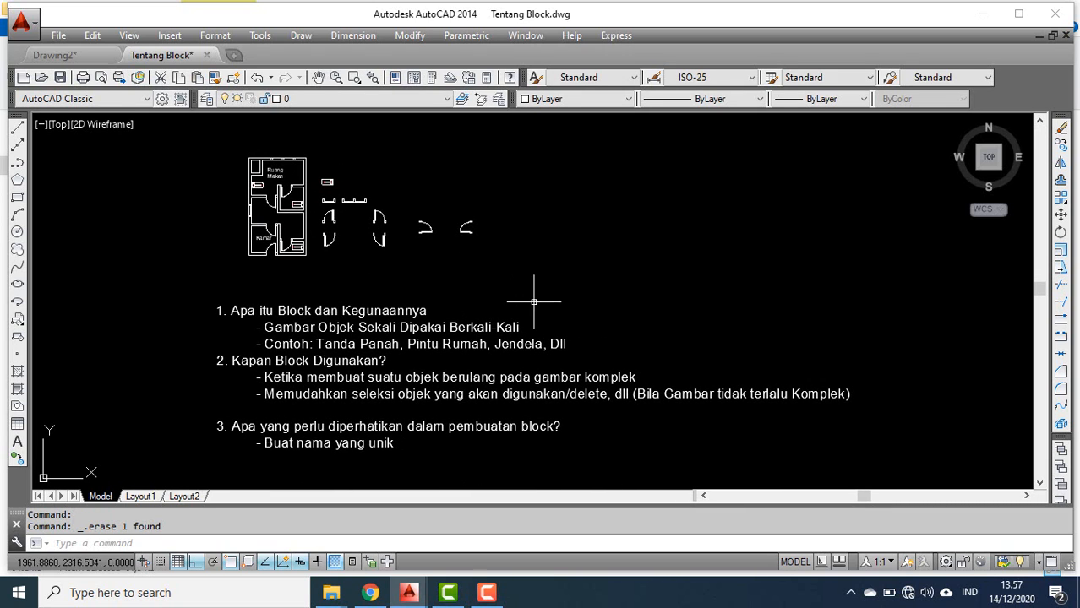